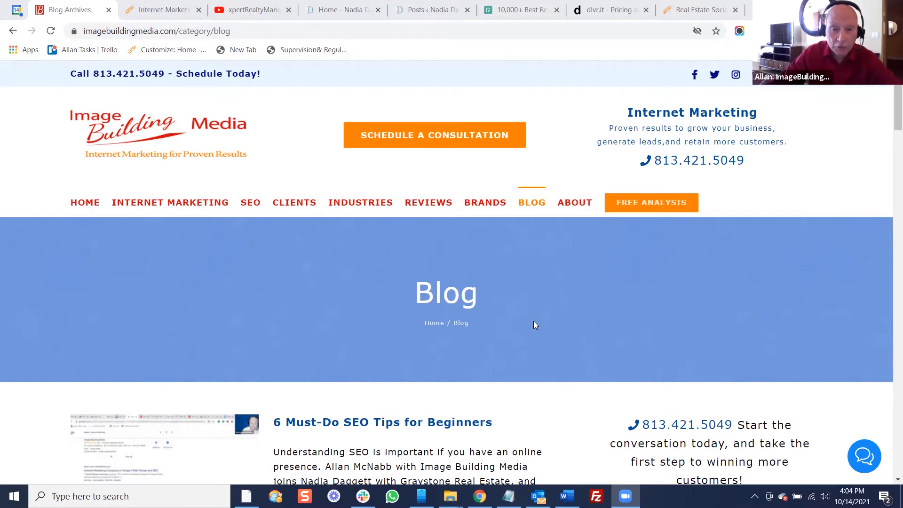
Open the October 14 Q&A event in the xpertRealtyMarketing training calendar and highlight its Zoom link
{"action": "scroll", "coordinate": [514, 307], "scroll_direction": "down", "scroll_amount": 1}
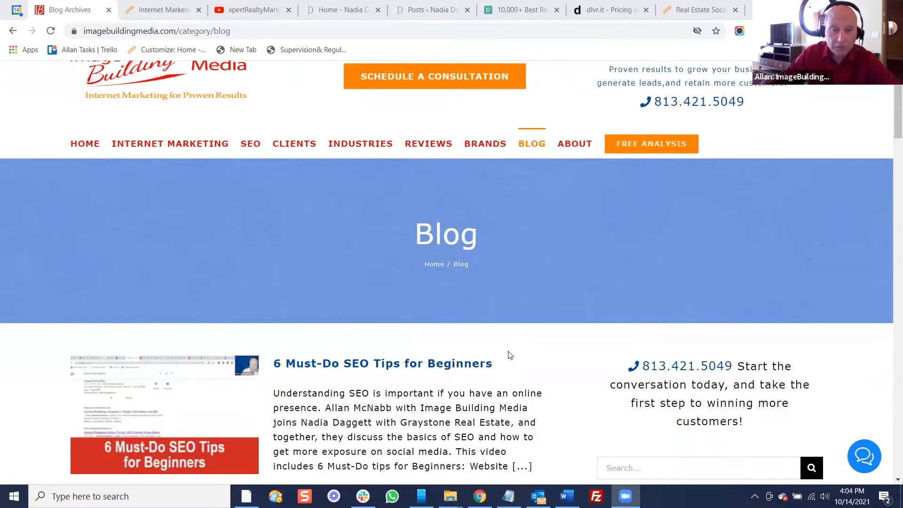
{"action": "left_click", "coordinate": [174, 10]}
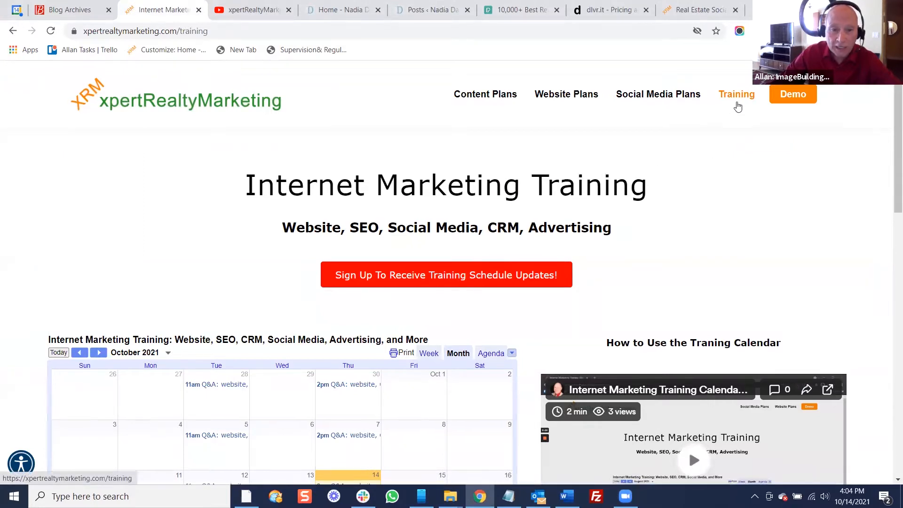
{"action": "scroll", "coordinate": [385, 357], "scroll_direction": "down", "scroll_amount": 3}
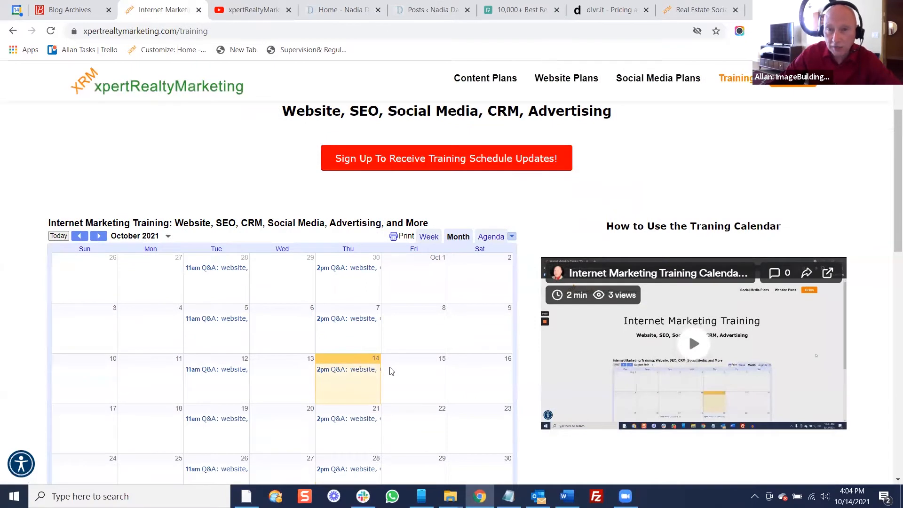
{"action": "left_click", "coordinate": [366, 373]}
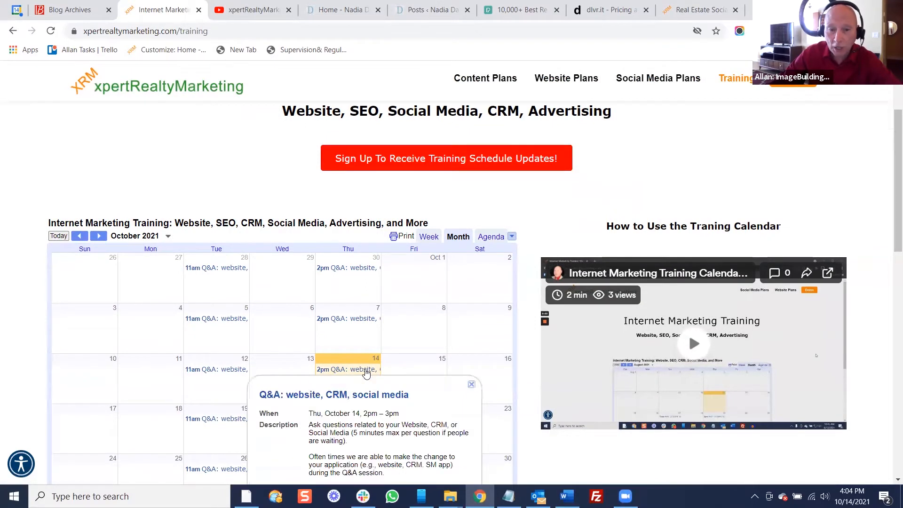
{"action": "scroll", "coordinate": [371, 371], "scroll_direction": "down", "scroll_amount": 3}
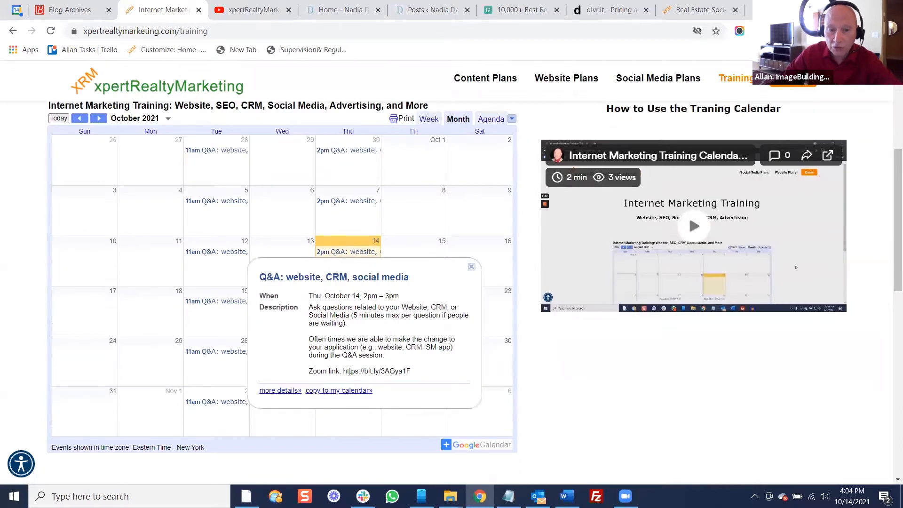
{"action": "left_click_drag", "start_coordinate": [343, 372], "coordinate": [414, 374]}
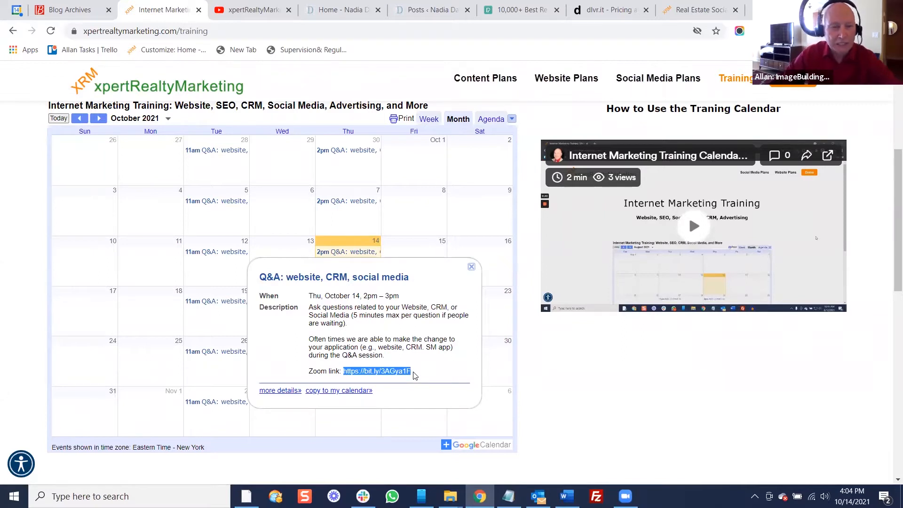
Copy the web address of the xpertRealtyMarketing YouTube channel's videos page
{"action": "left_click", "coordinate": [226, 14]}
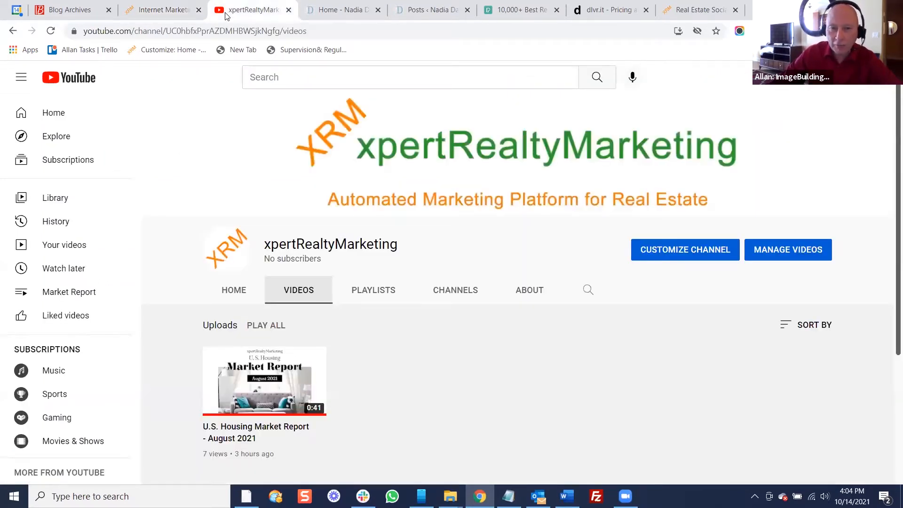
{"action": "left_click", "coordinate": [331, 32]}
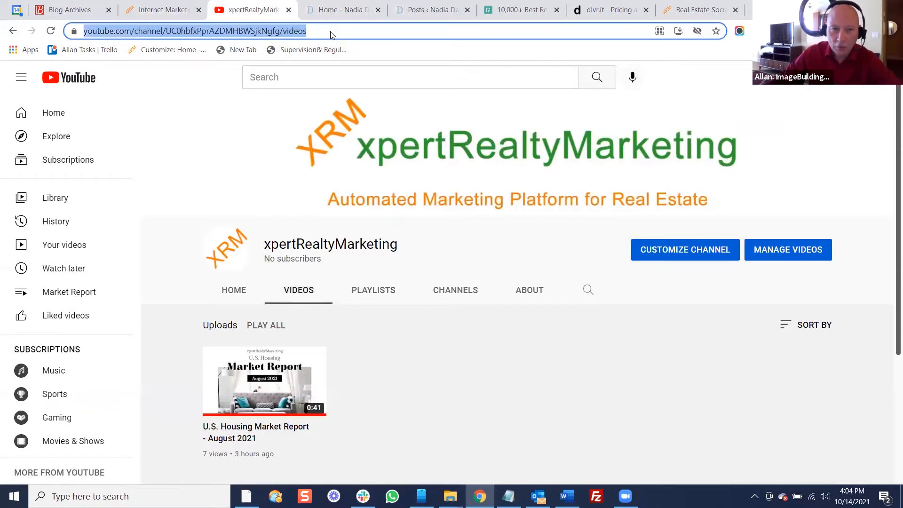
{"action": "right_click", "coordinate": [331, 32]}
{"action": "left_click", "coordinate": [360, 96]}
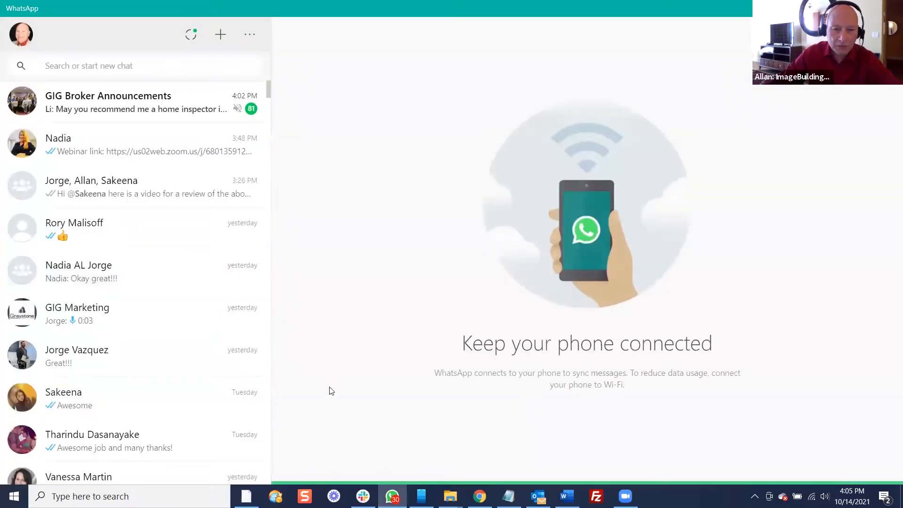
In WhatsApp, send the copied YouTube channel link to the contact who received the webinar link
{"action": "left_click", "coordinate": [103, 143]}
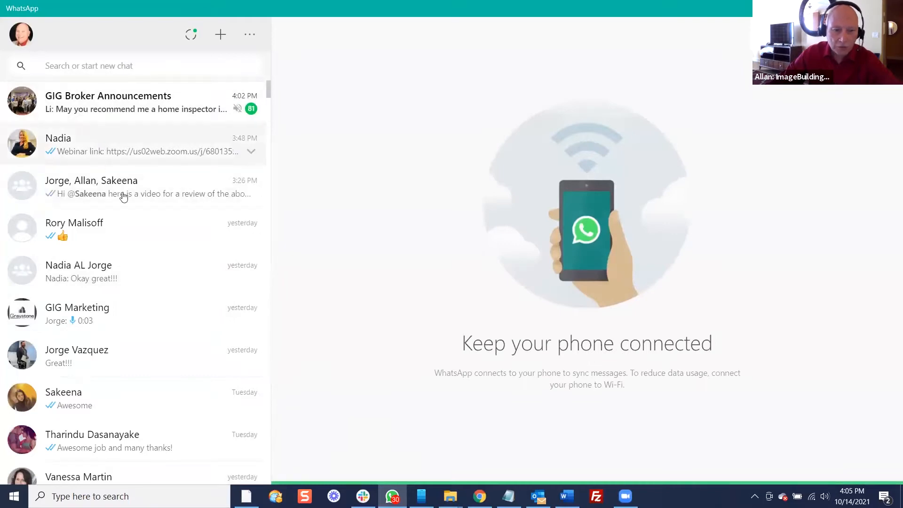
{"action": "right_click", "coordinate": [377, 467]}
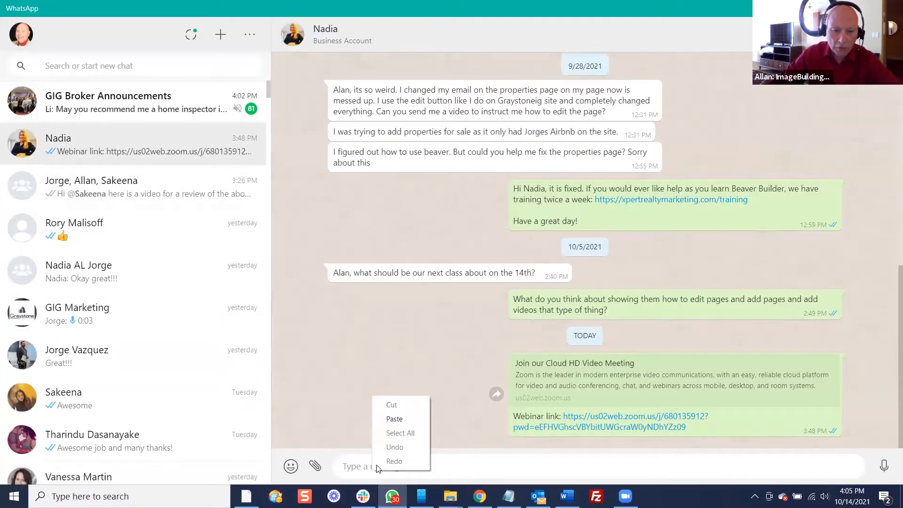
{"action": "left_click", "coordinate": [397, 418]}
{"action": "key", "text": "Return"}
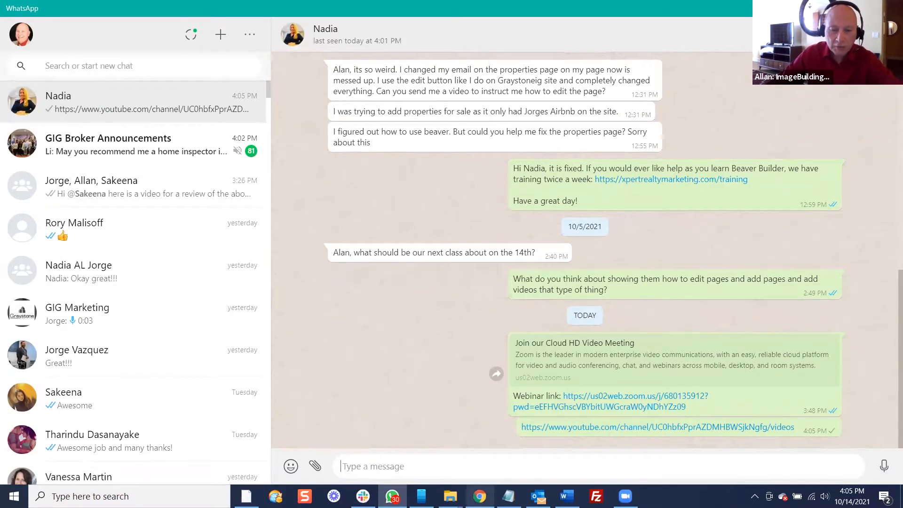
Return to Chrome, open the channel's "U.S. Housing Market Report - August 2021" video and pause it
{"action": "mouse_move", "coordinate": [479, 496]}
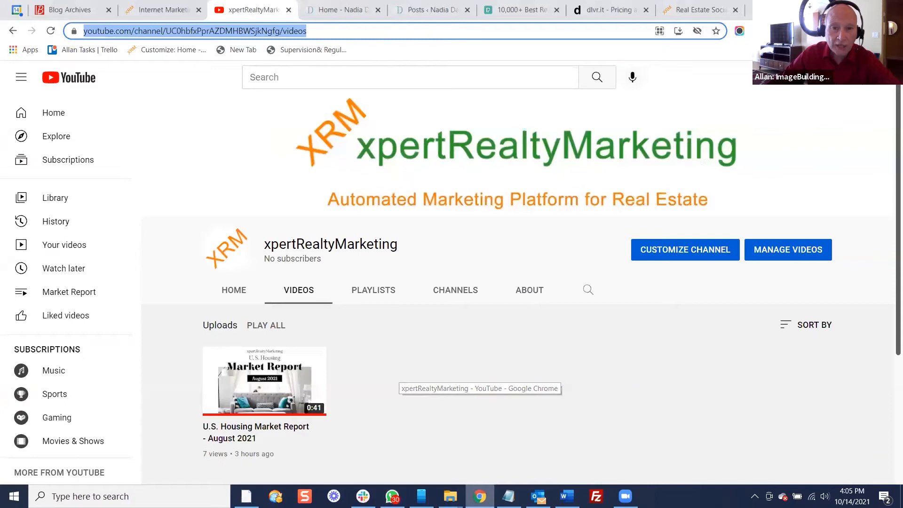
{"action": "left_click", "coordinate": [479, 496]}
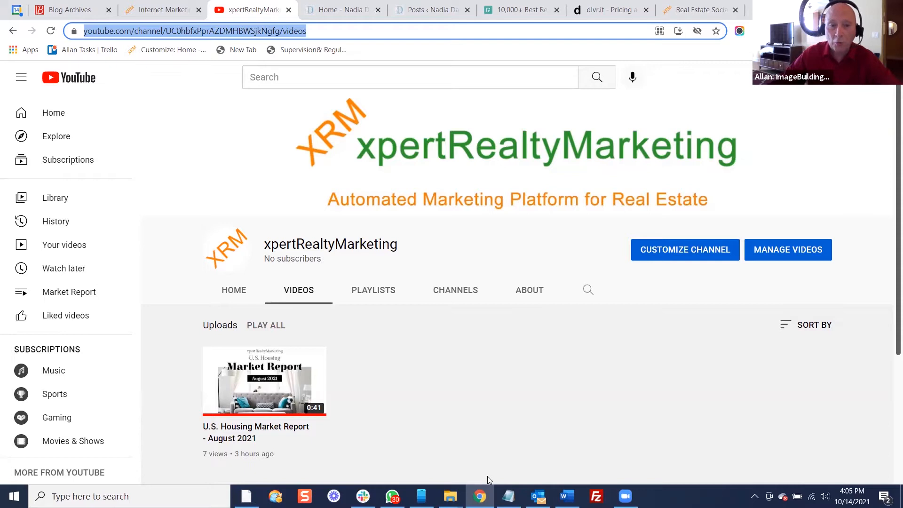
{"action": "left_click", "coordinate": [264, 379]}
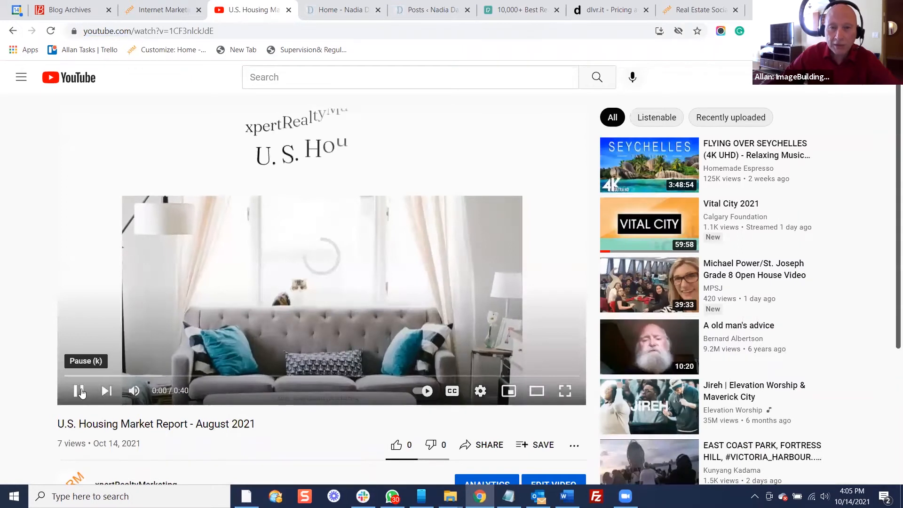
{"action": "left_click", "coordinate": [78, 392]}
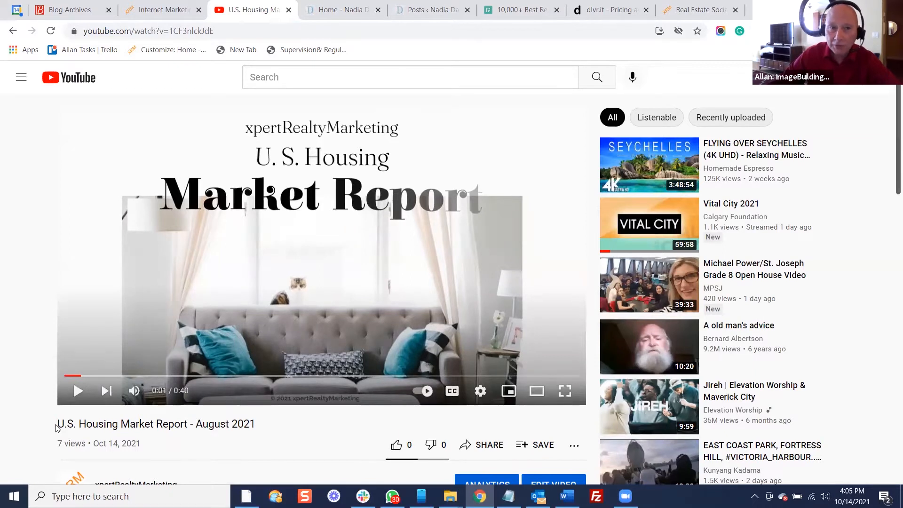
{"action": "mouse_move", "coordinate": [112, 390]}
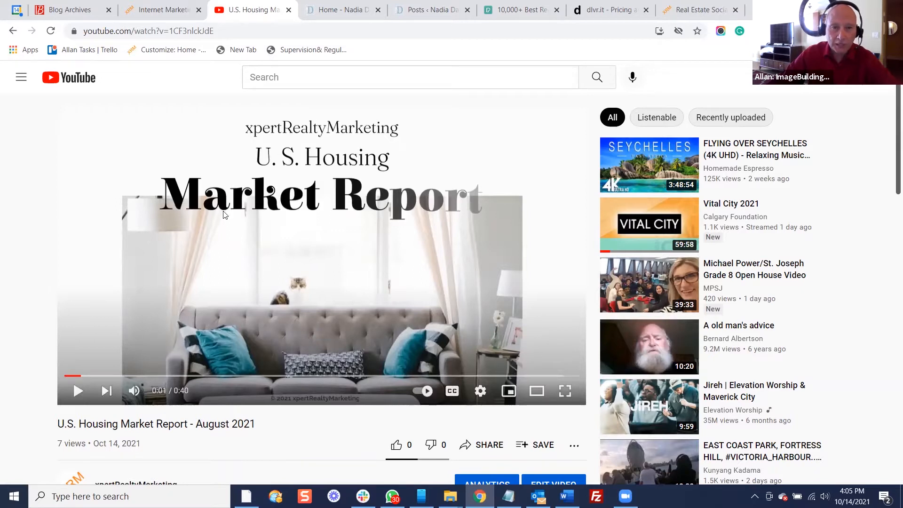
Go to the posts list in the real estate website's WordPress admin and start a new post
{"action": "key", "text": "ctrl+Tab"}
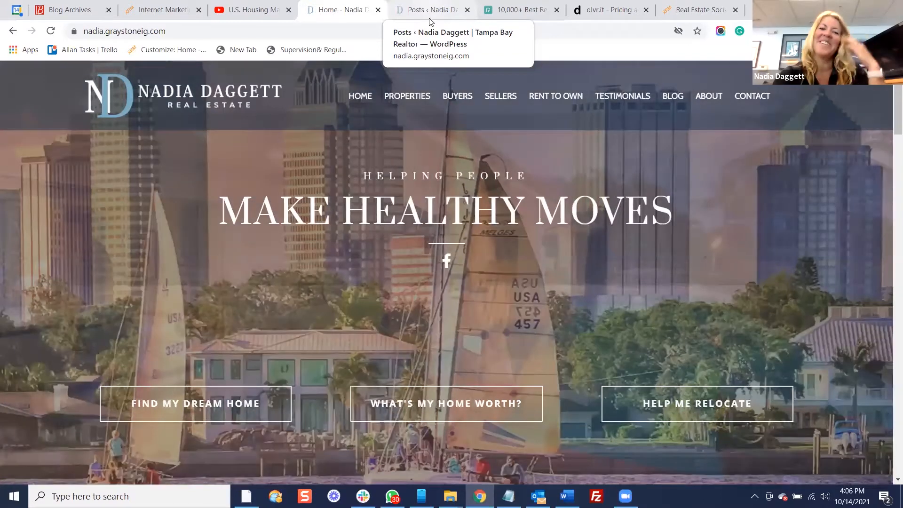
{"action": "left_click", "coordinate": [429, 10]}
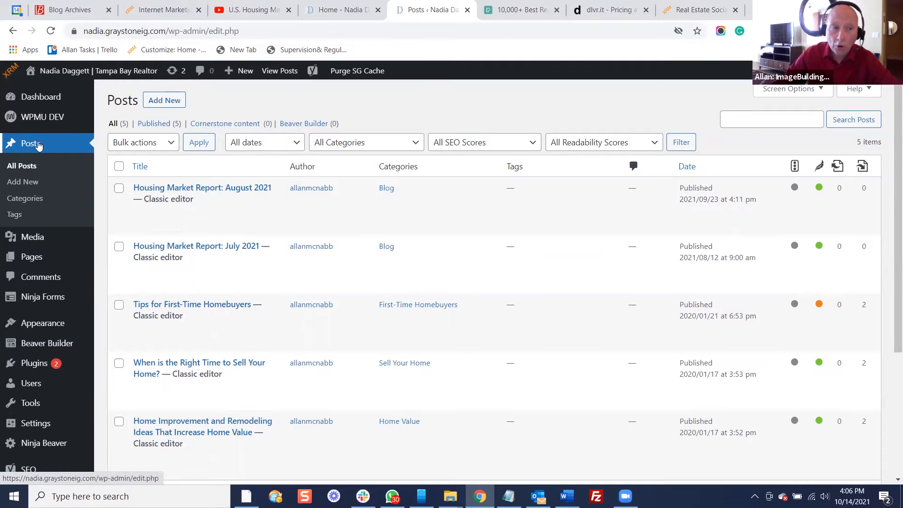
{"action": "mouse_move", "coordinate": [34, 260]}
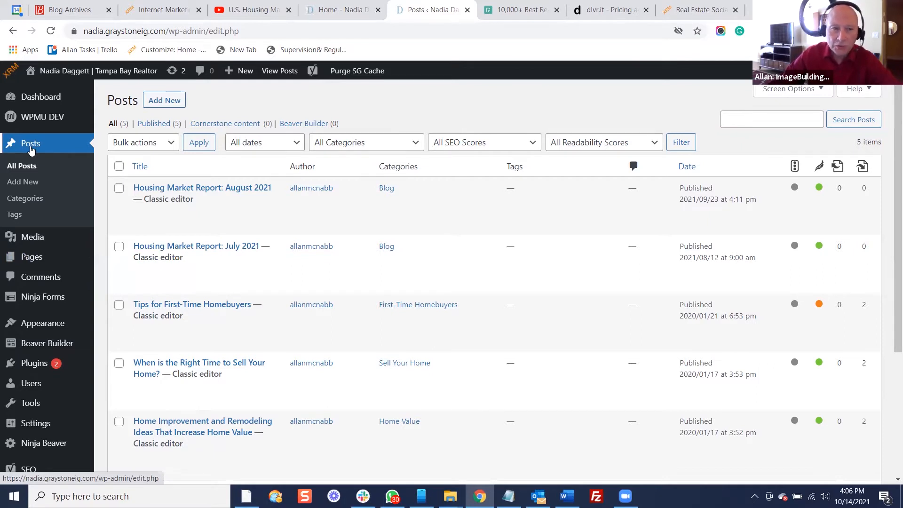
{"action": "left_click", "coordinate": [153, 109]}
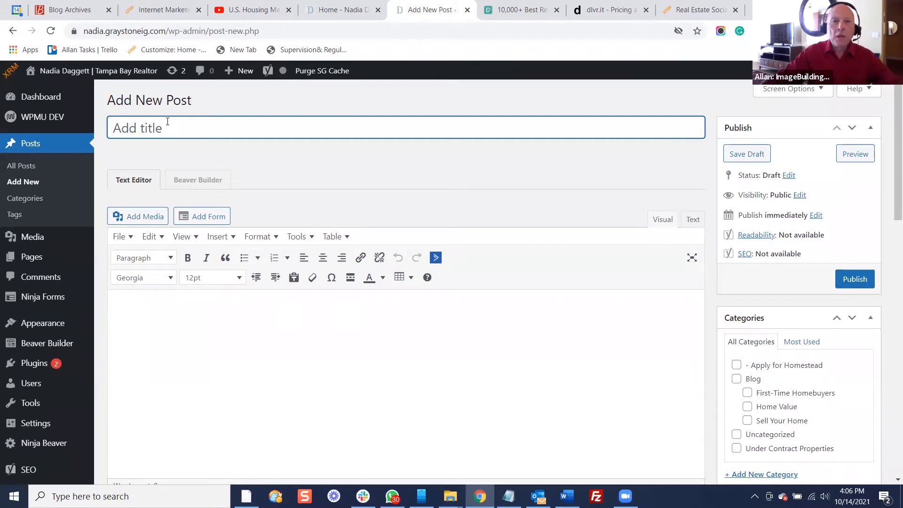
Copy the YouTube video's title, "U.S. Housing Market Report - August 2021", and paste it as the new post's title
{"action": "left_click", "coordinate": [259, 14]}
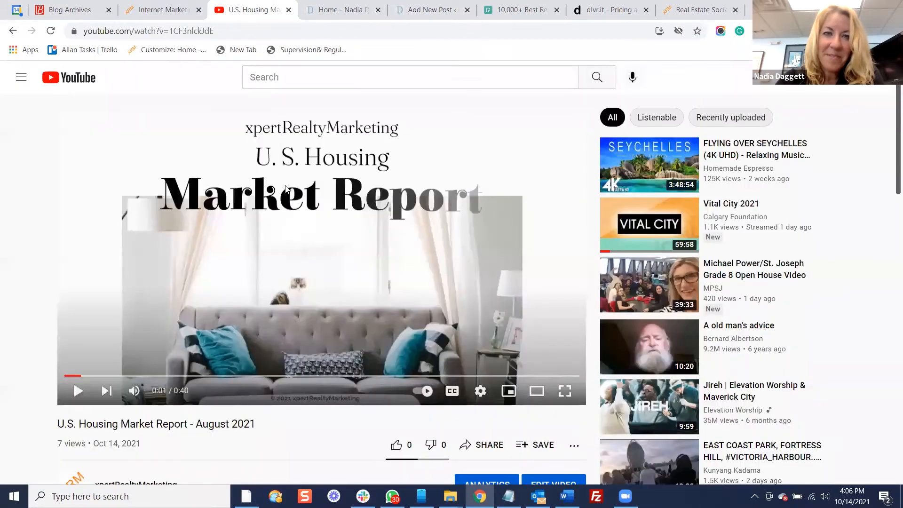
{"action": "scroll", "coordinate": [45, 239], "scroll_direction": "down", "scroll_amount": 4}
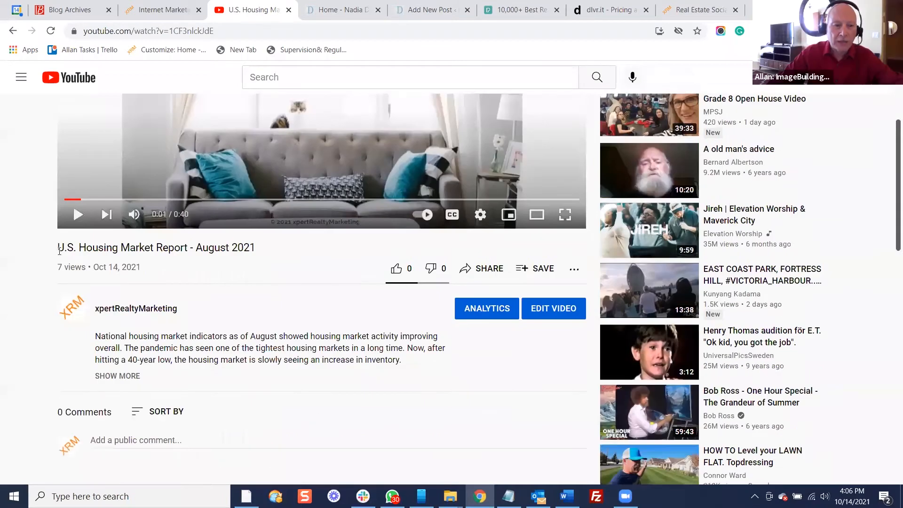
{"action": "left_click_drag", "start_coordinate": [57, 247], "coordinate": [254, 248]}
{"action": "right_click", "coordinate": [256, 250]}
{"action": "left_click", "coordinate": [275, 257]}
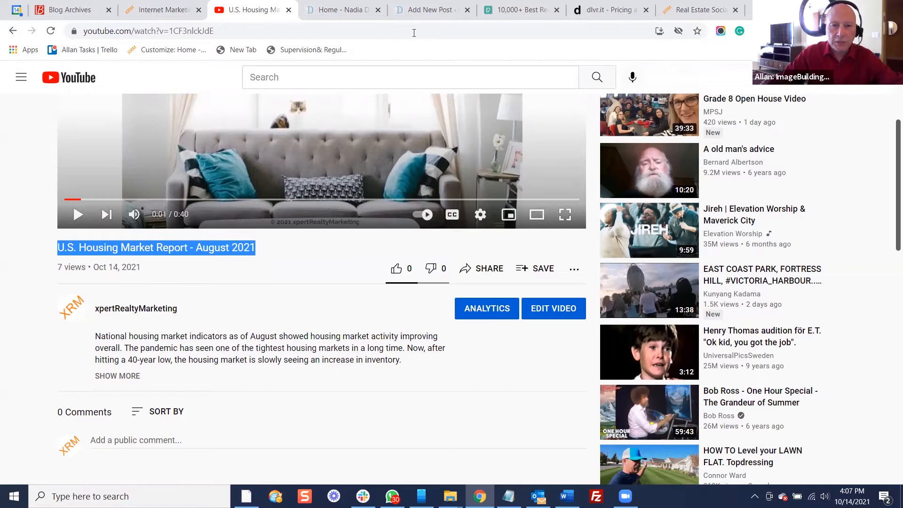
{"action": "left_click", "coordinate": [363, 16]}
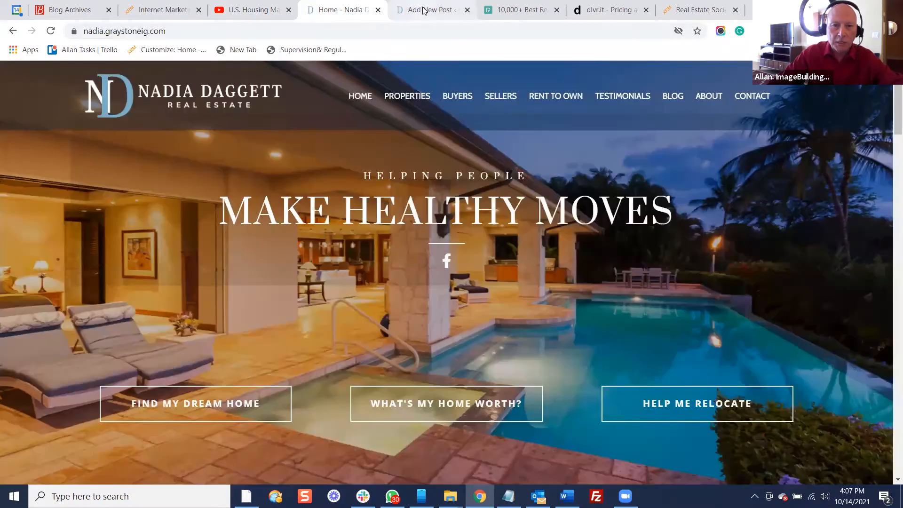
{"action": "left_click", "coordinate": [426, 11]}
{"action": "right_click", "coordinate": [274, 127]}
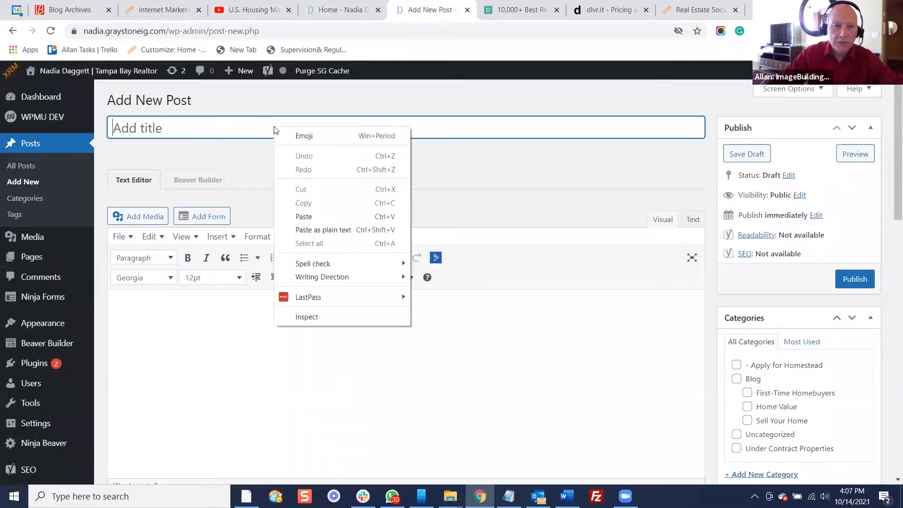
{"action": "left_click", "coordinate": [320, 216]}
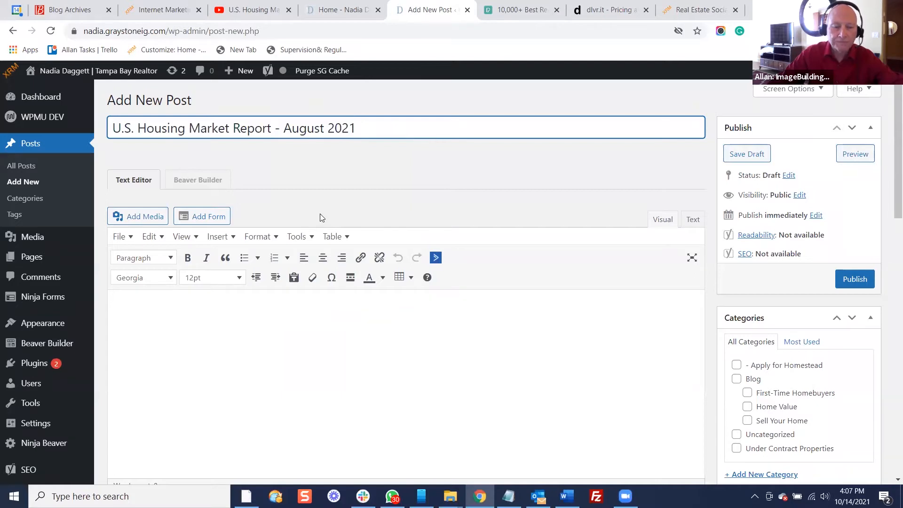
Copy the share link of the housing market report video on YouTube for the post's body
{"action": "left_click", "coordinate": [330, 315]}
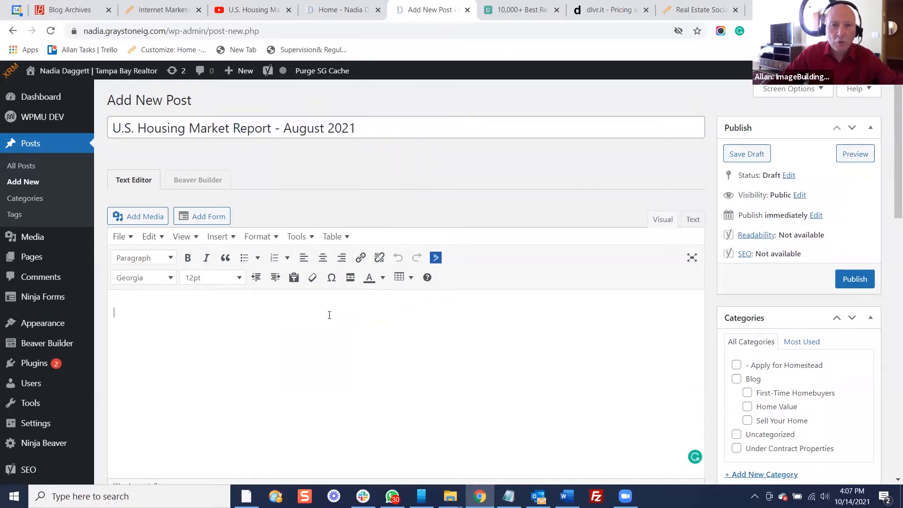
{"action": "left_click", "coordinate": [252, 9]}
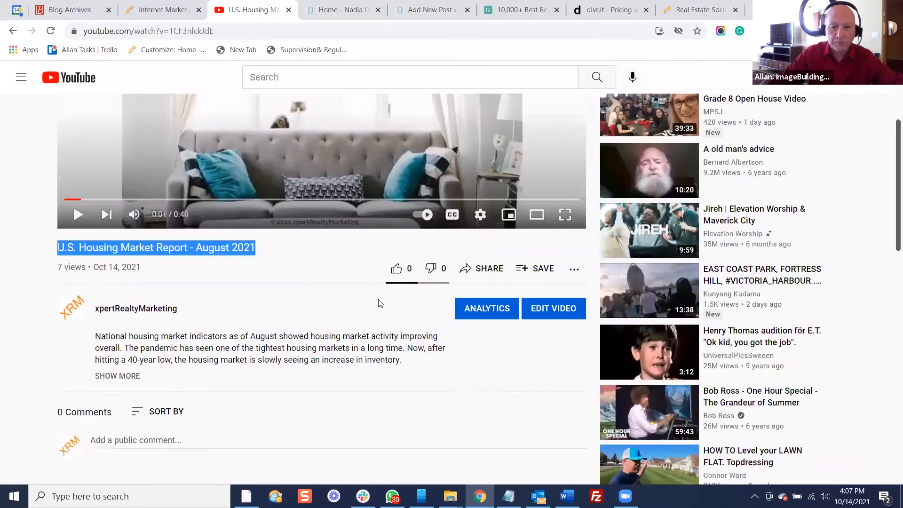
{"action": "left_click", "coordinate": [487, 272]}
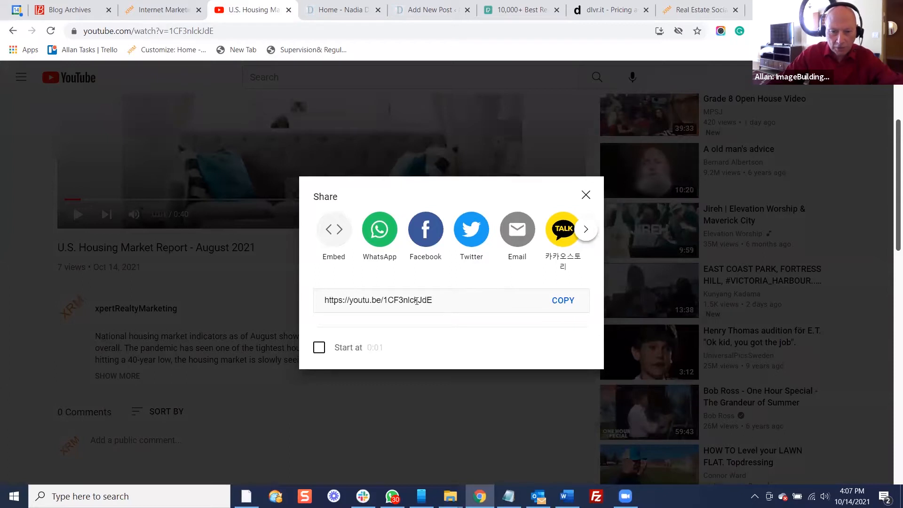
{"action": "left_click_drag", "start_coordinate": [321, 303], "coordinate": [434, 300]}
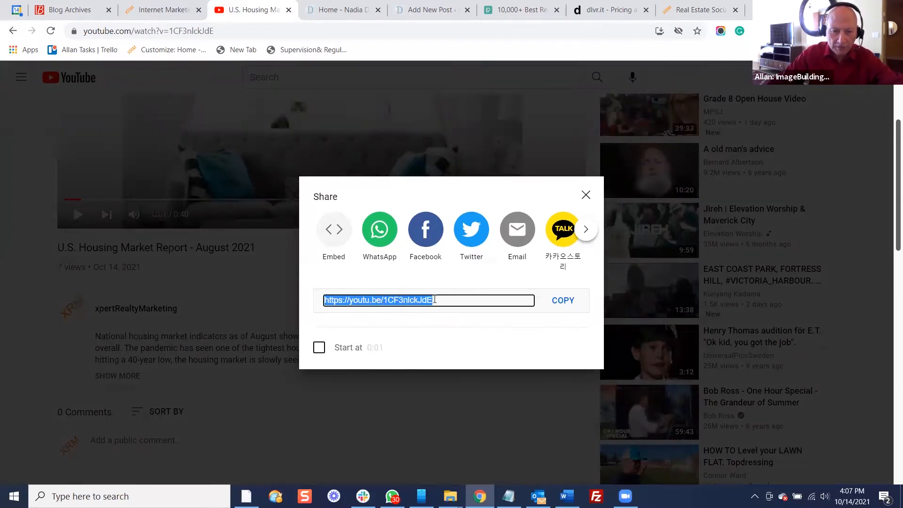
{"action": "left_click", "coordinate": [560, 306]}
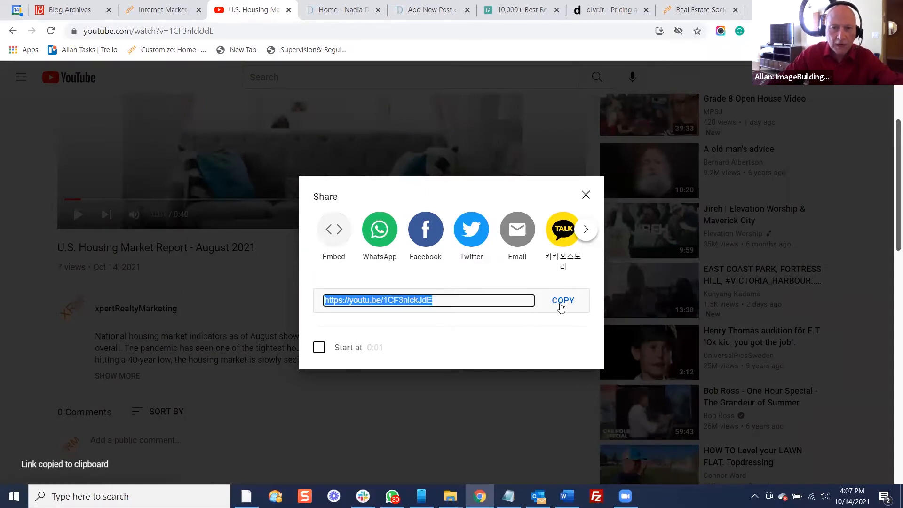
Return to the new post and switch its content editor between Text and Visual modes, ending in Visual
{"action": "left_click", "coordinate": [352, 8]}
{"action": "left_click", "coordinate": [419, 9]}
{"action": "right_click", "coordinate": [299, 326]}
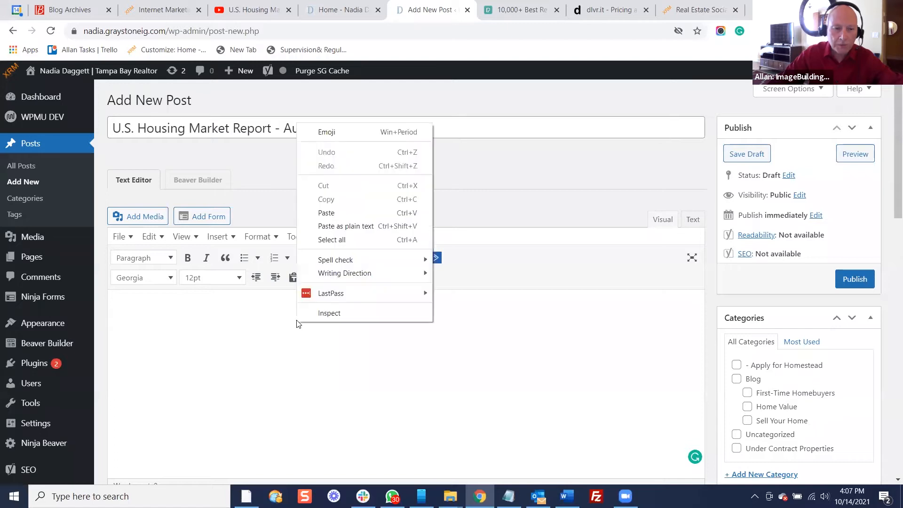
{"action": "left_click", "coordinate": [687, 225]}
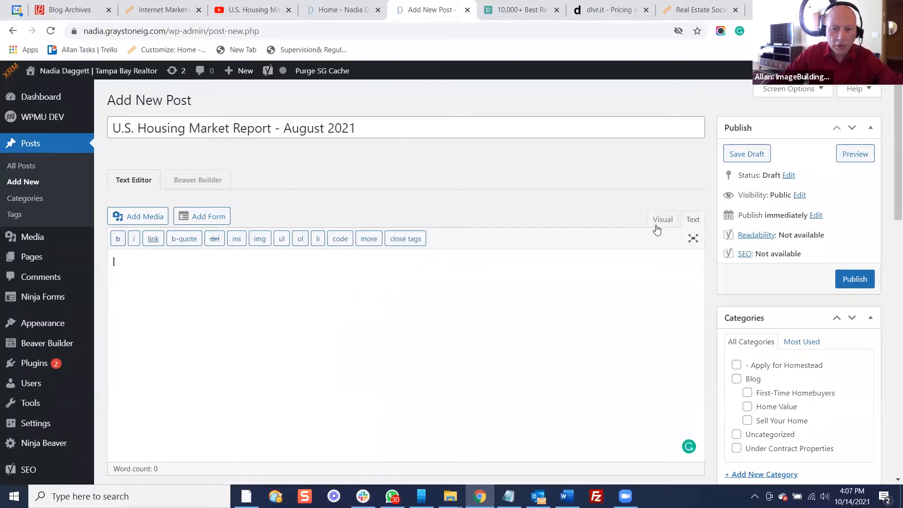
{"action": "left_click", "coordinate": [674, 226]}
{"action": "left_click", "coordinate": [689, 221]}
{"action": "left_click", "coordinate": [657, 220]}
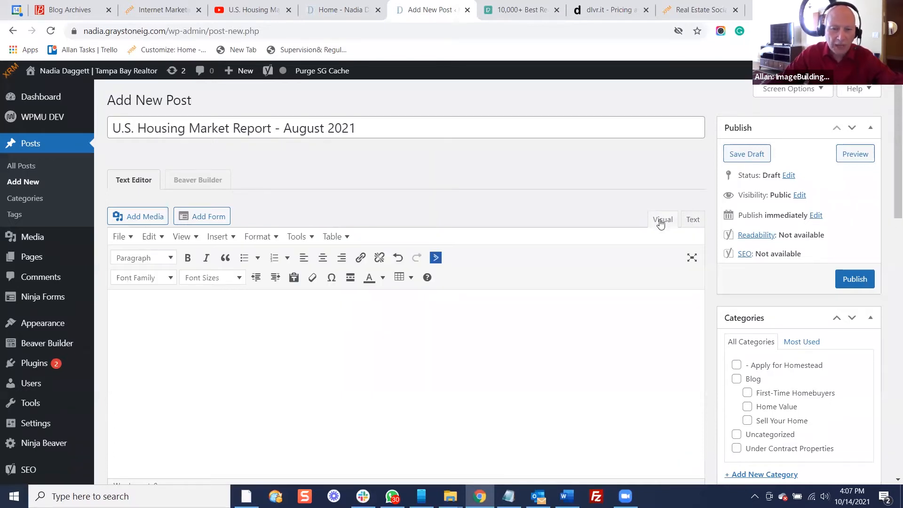
Paste the copied YouTube share link into the post body in Text mode, and switch the editor to Visual mode
{"action": "left_click", "coordinate": [690, 222]}
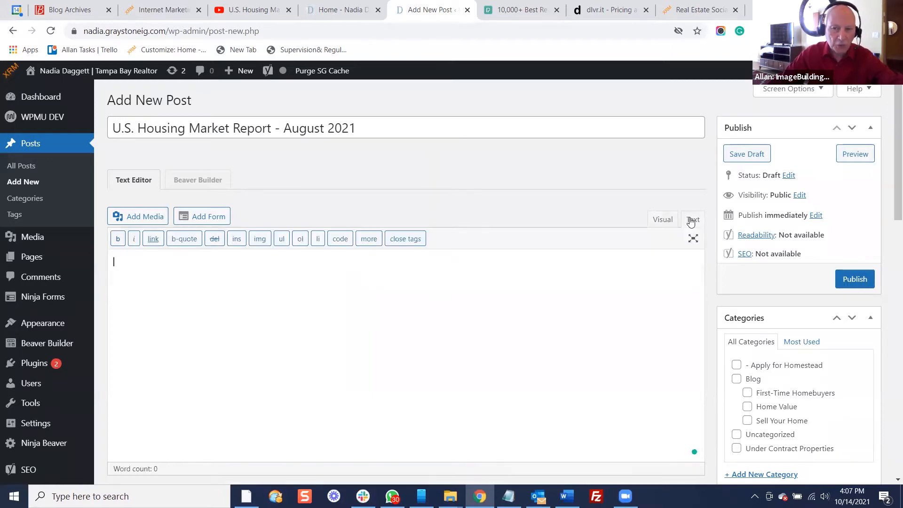
{"action": "right_click", "coordinate": [570, 273]}
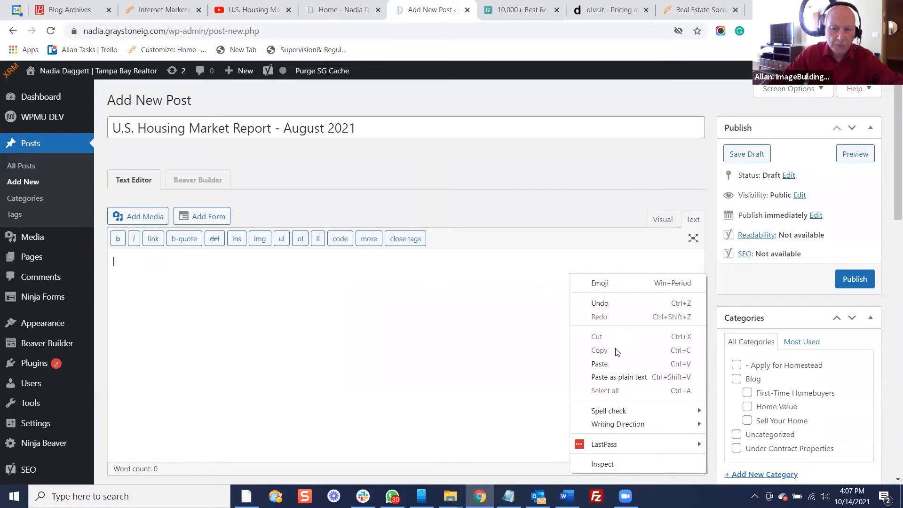
{"action": "left_click", "coordinate": [599, 364]}
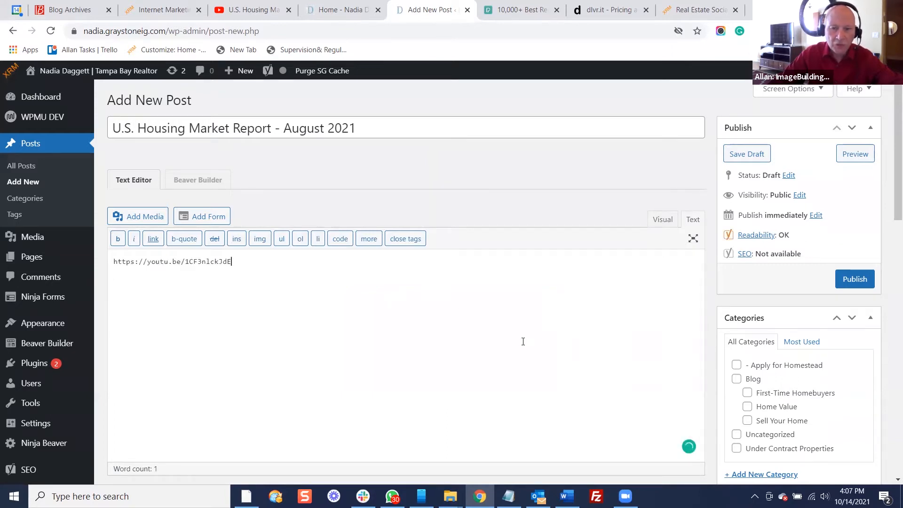
{"action": "left_click", "coordinate": [663, 220]}
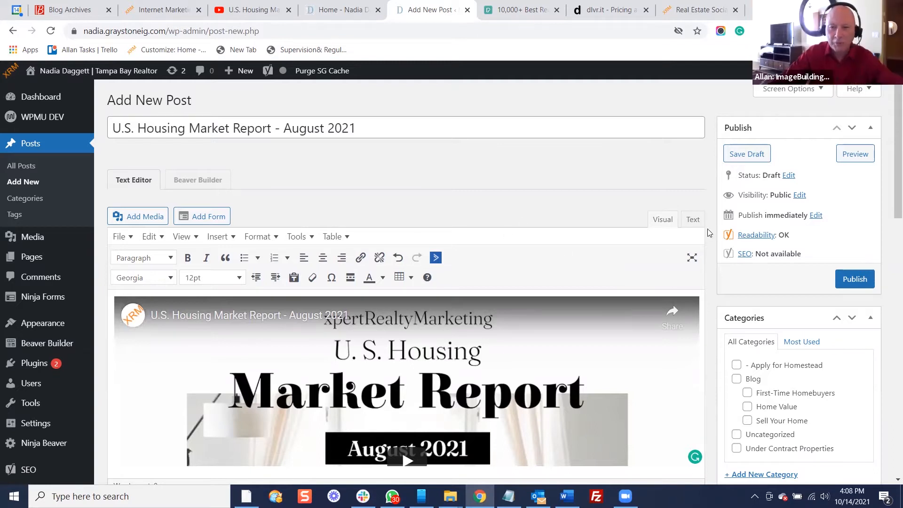
In Text mode, replace the &nbsp; code below the video link with the placeholder "????", and switch back to Visual mode
{"action": "left_click", "coordinate": [695, 220]}
{"action": "scroll", "coordinate": [213, 235], "scroll_direction": "down", "scroll_amount": 1}
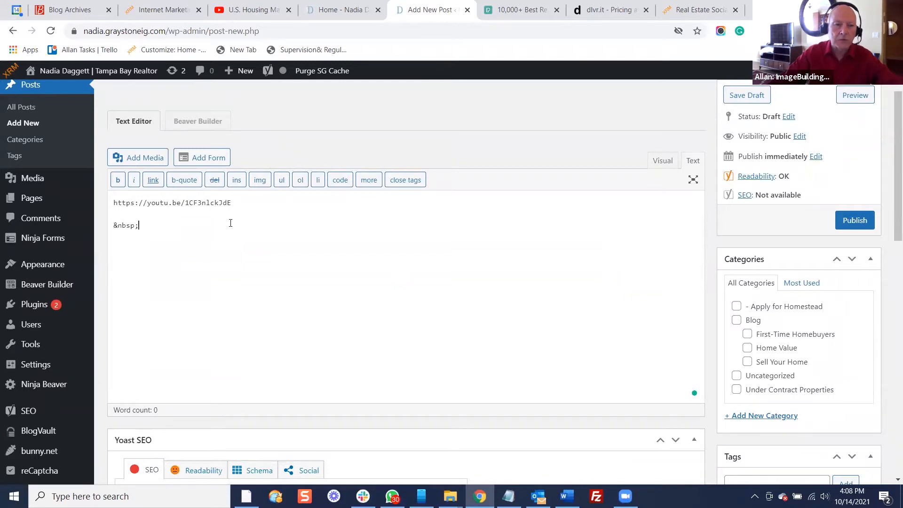
{"action": "key", "text": "Delete"}
{"action": "key", "text": "Delete"}
{"action": "key", "text": "Delete"}
{"action": "key", "text": "Delete"}
{"action": "key", "text": "Delete"}
{"action": "key", "text": "Delete"}
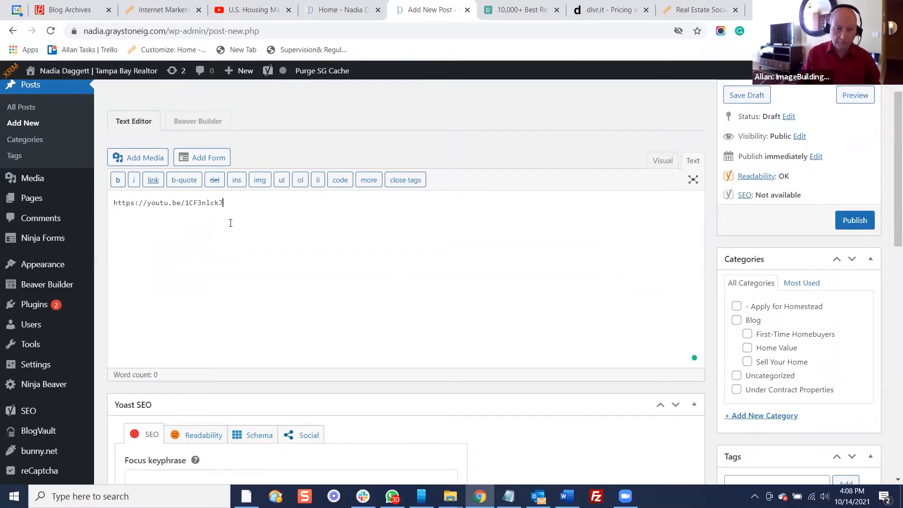
{"action": "key", "text": "ctrl+z"}
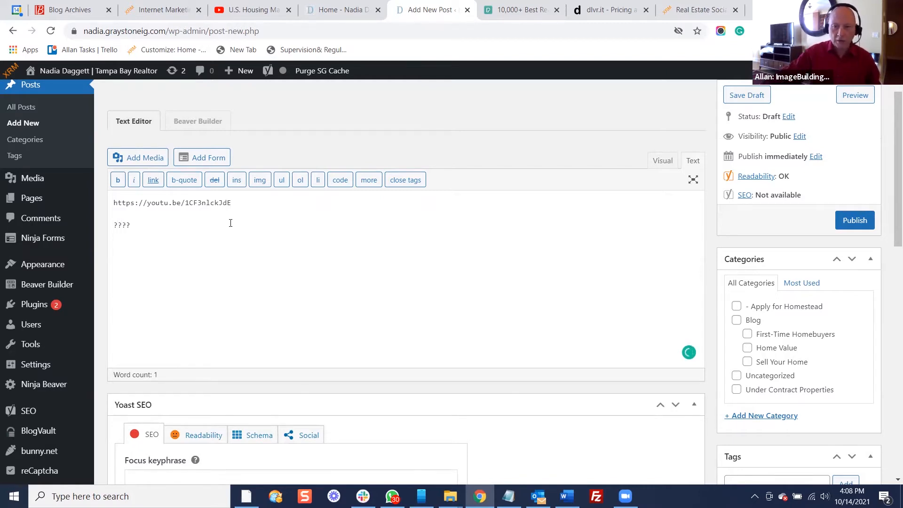
{"action": "left_click", "coordinate": [664, 160]}
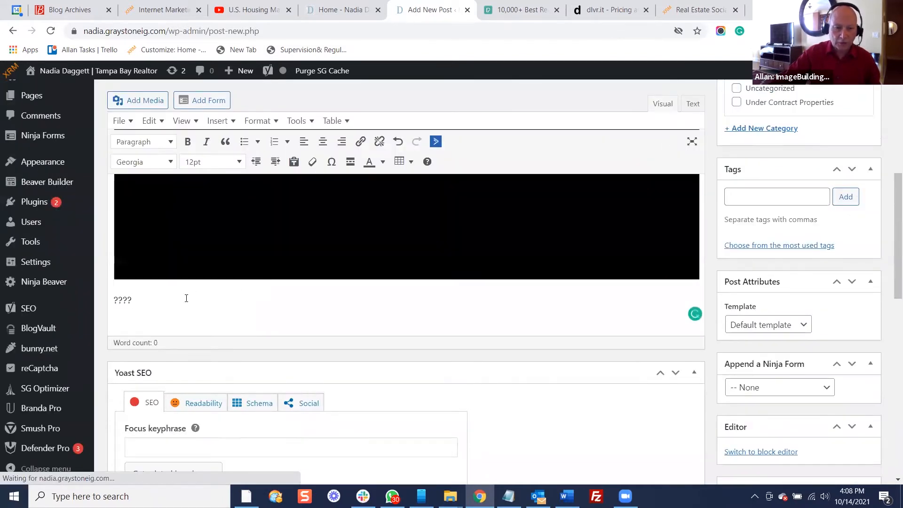
Expand the YouTube video's description and copy its two paragraphs about the national housing market and home prices
{"action": "left_click", "coordinate": [232, 4]}
{"action": "left_click", "coordinate": [592, 197]}
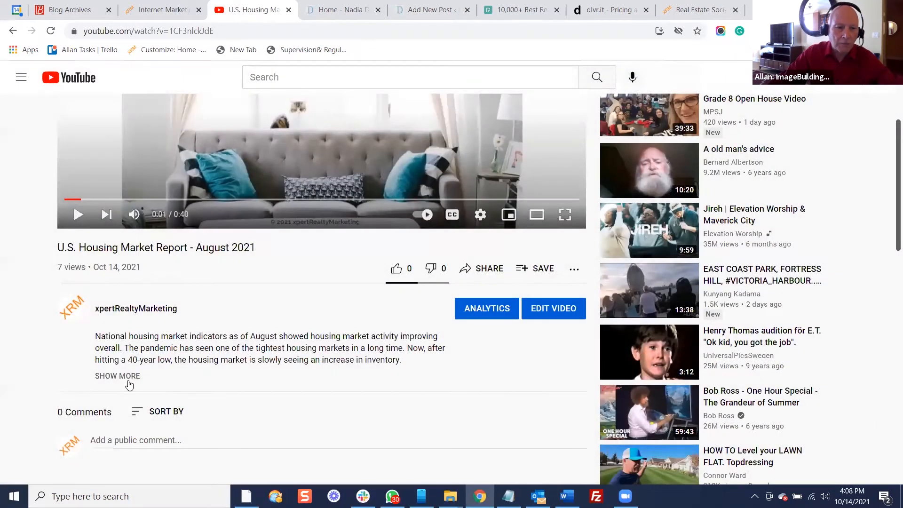
{"action": "left_click", "coordinate": [117, 376]}
{"action": "scroll", "coordinate": [123, 358], "scroll_direction": "down", "scroll_amount": 1}
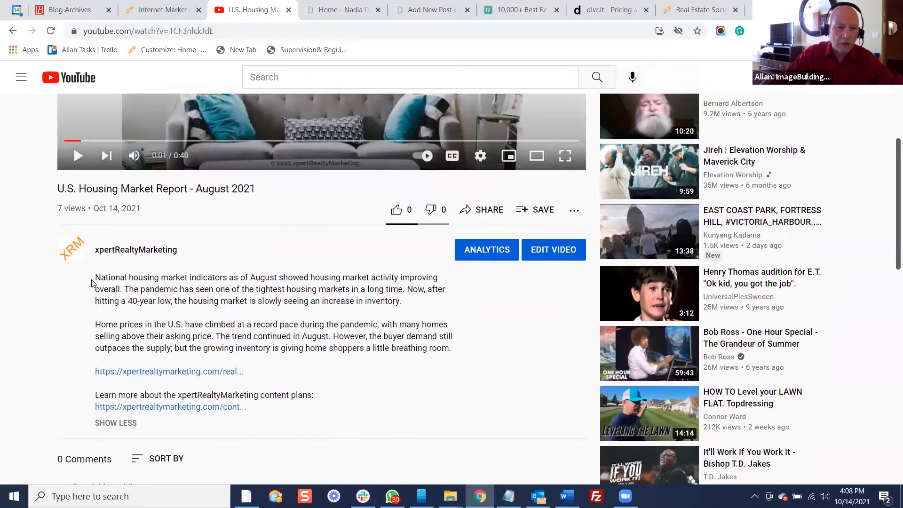
{"action": "left_click_drag", "start_coordinate": [94, 277], "coordinate": [459, 348]}
{"action": "right_click", "coordinate": [436, 347]}
{"action": "left_click", "coordinate": [453, 355]}
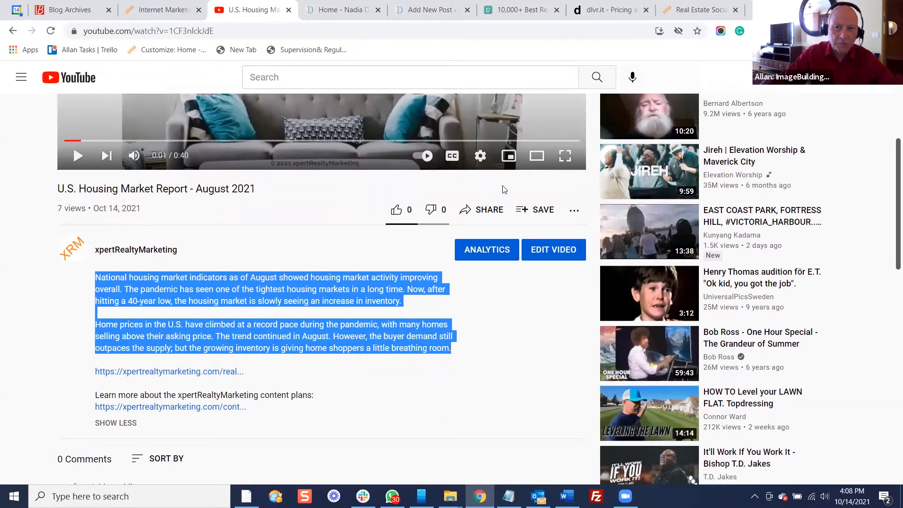
Return to the new post and replace the "????" placeholder below the embedded video with the copied description
{"action": "left_click", "coordinate": [320, 11]}
{"action": "left_click", "coordinate": [411, 11]}
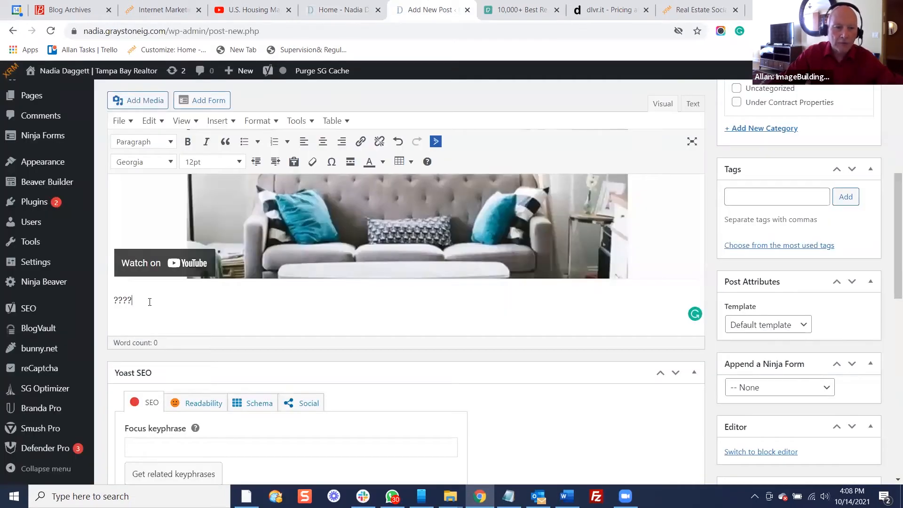
{"action": "key", "text": "BackSpace"}
{"action": "key", "text": "BackSpace"}
{"action": "key", "text": "BackSpace"}
{"action": "key", "text": "ctrl+v"}
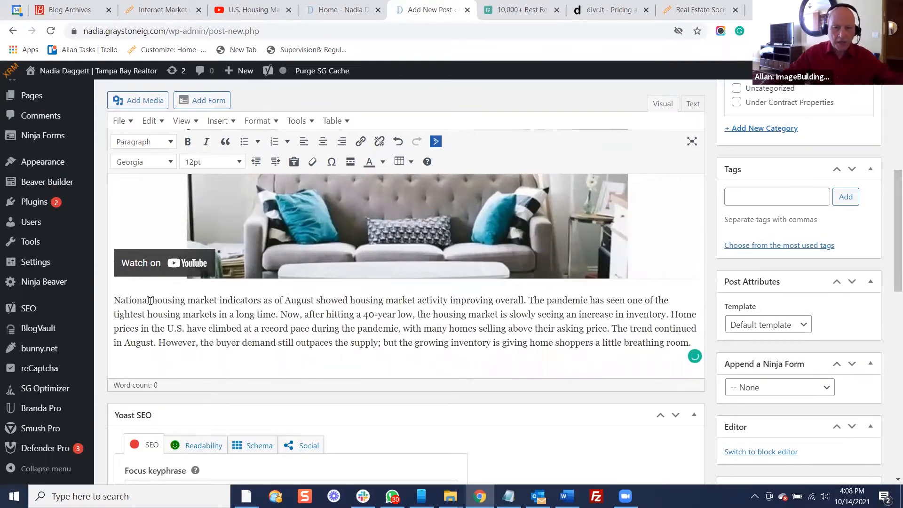
Compare the pasted description with the YouTube original and start a new paragraph at "Home prices in the U.S."
{"action": "scroll", "coordinate": [342, 307], "scroll_direction": "down", "scroll_amount": 1}
{"action": "scroll", "coordinate": [345, 348], "scroll_direction": "up", "scroll_amount": 5}
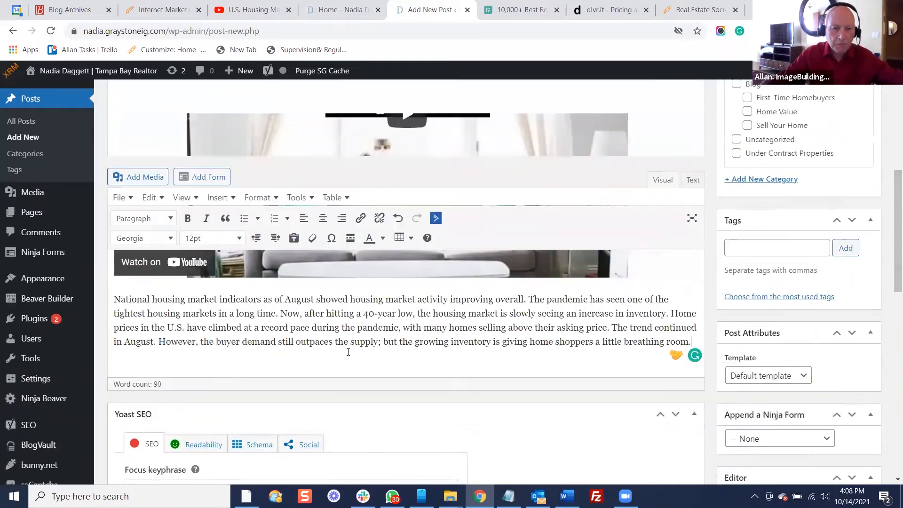
{"action": "scroll", "coordinate": [348, 352], "scroll_direction": "down", "scroll_amount": 2}
{"action": "scroll", "coordinate": [348, 352], "scroll_direction": "down", "scroll_amount": 1}
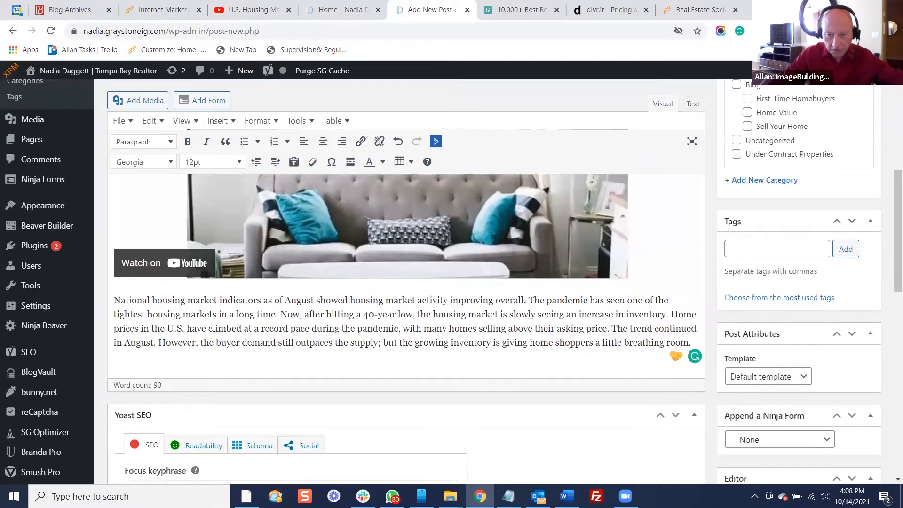
{"action": "left_click", "coordinate": [262, 9]}
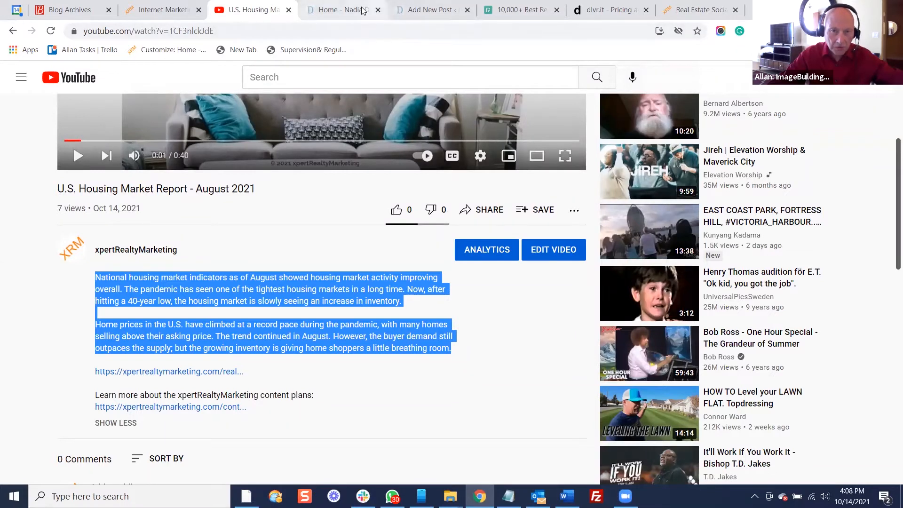
{"action": "left_click", "coordinate": [409, 10]}
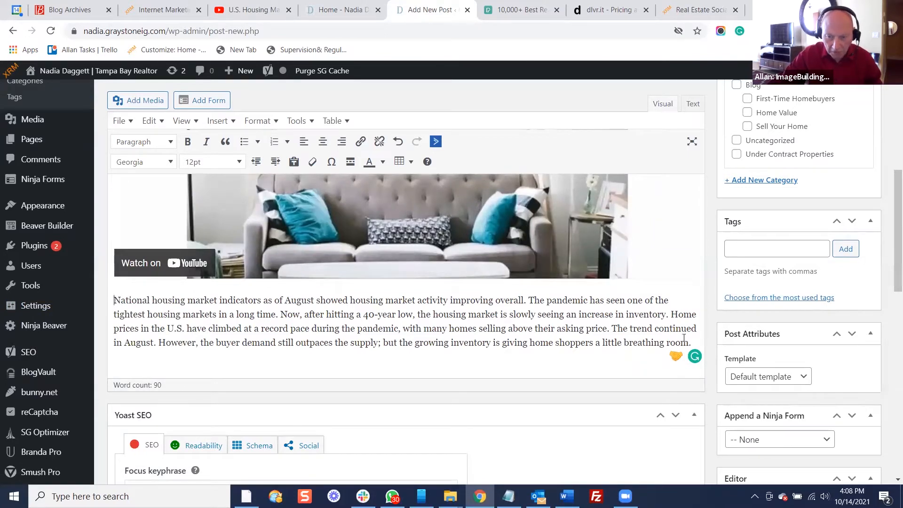
{"action": "left_click", "coordinate": [670, 314]}
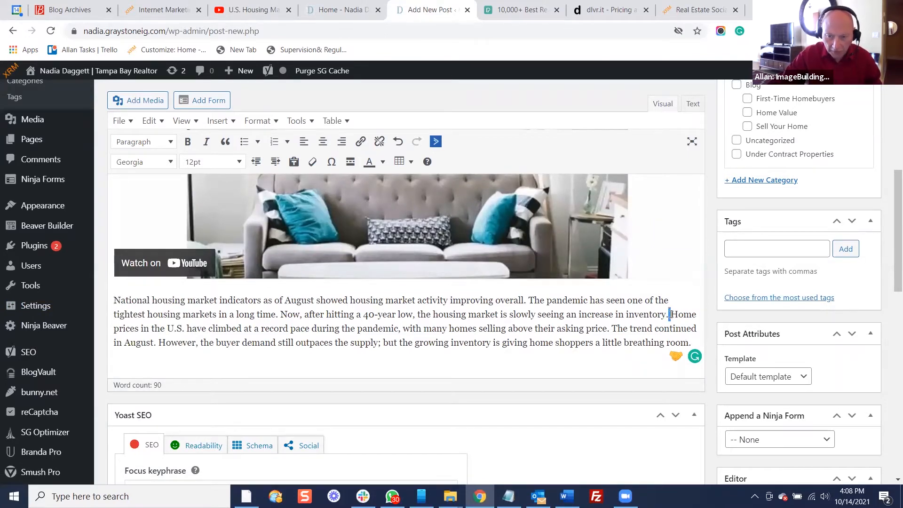
{"action": "key", "text": "Return"}
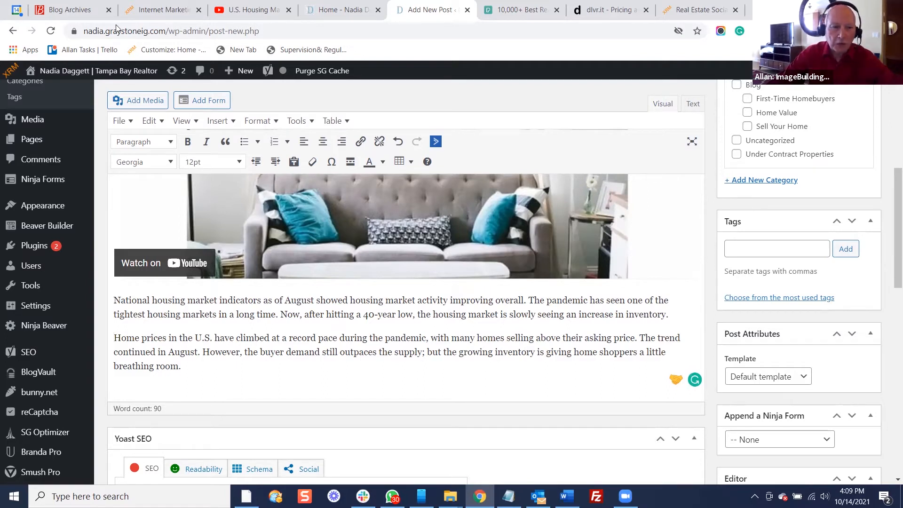
Assign the new market report post to the Blog category
{"action": "scroll", "coordinate": [856, 254], "scroll_direction": "up", "scroll_amount": 2}
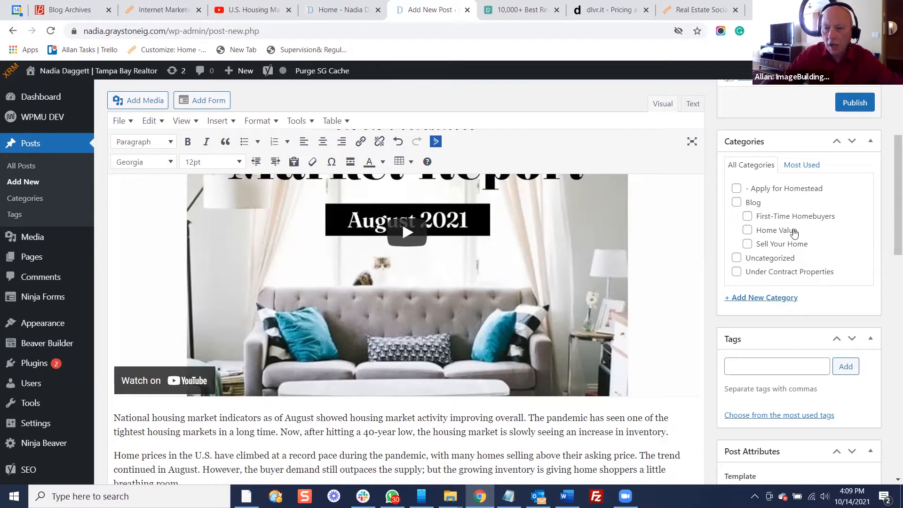
{"action": "left_click", "coordinate": [736, 203]}
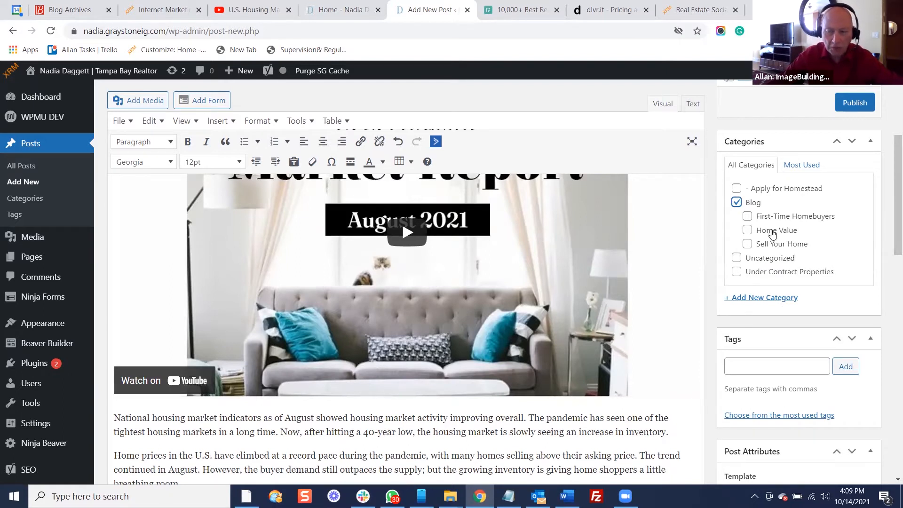
{"action": "scroll", "coordinate": [776, 225], "scroll_direction": "down", "scroll_amount": 3}
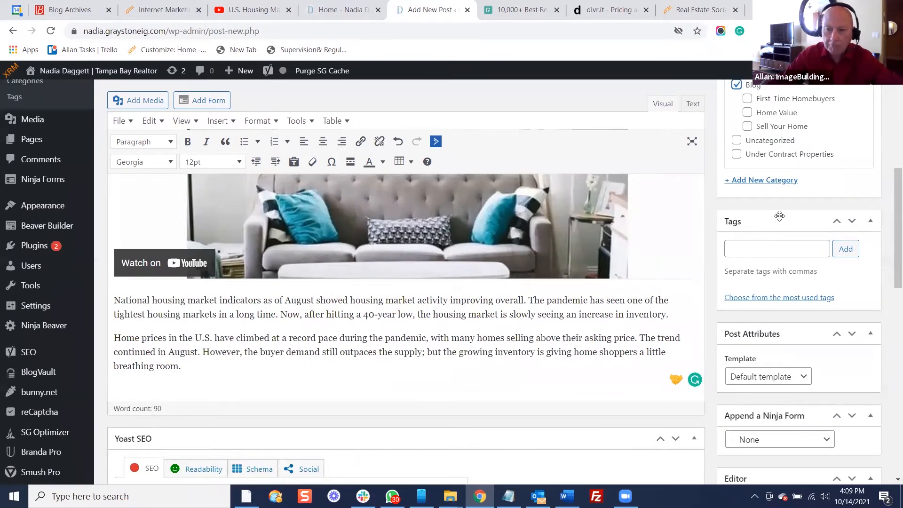
{"action": "scroll", "coordinate": [780, 214], "scroll_direction": "down", "scroll_amount": 5}
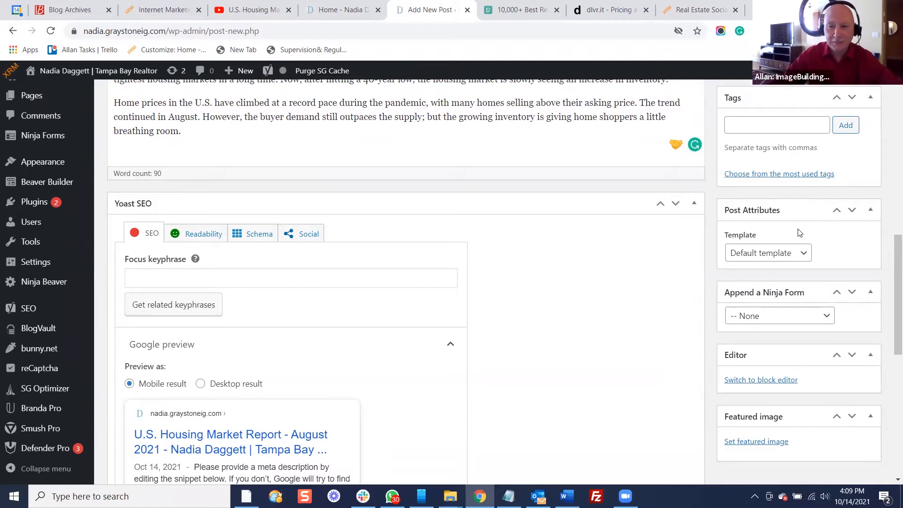
{"action": "scroll", "coordinate": [853, 235], "scroll_direction": "down", "scroll_amount": 1}
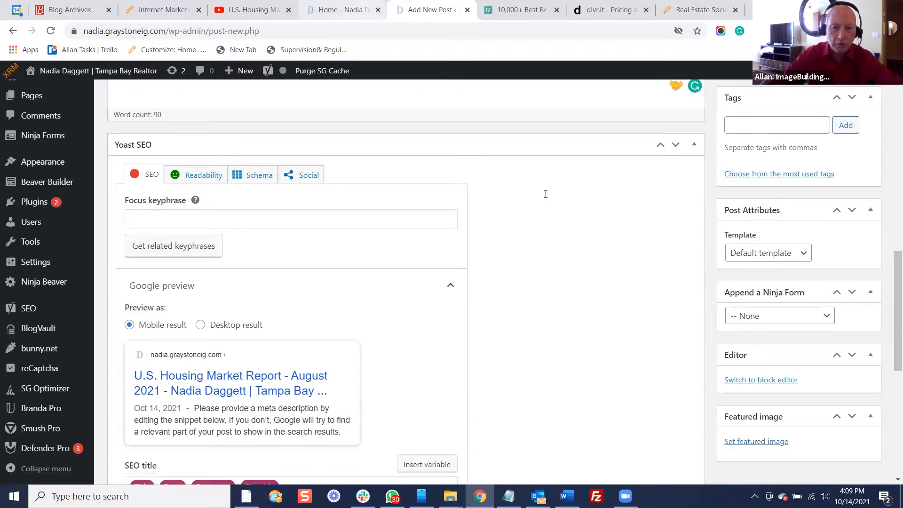
Open the website's public Blog page and examine the thumbnail images shown beside the existing posts
{"action": "left_click", "coordinate": [342, 10]}
{"action": "left_click", "coordinate": [661, 106]}
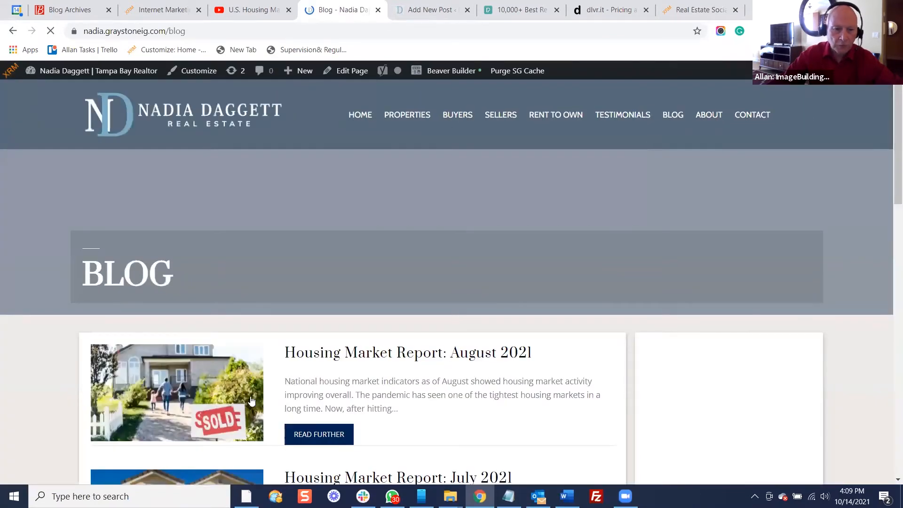
{"action": "scroll", "coordinate": [244, 374], "scroll_direction": "down", "scroll_amount": 1}
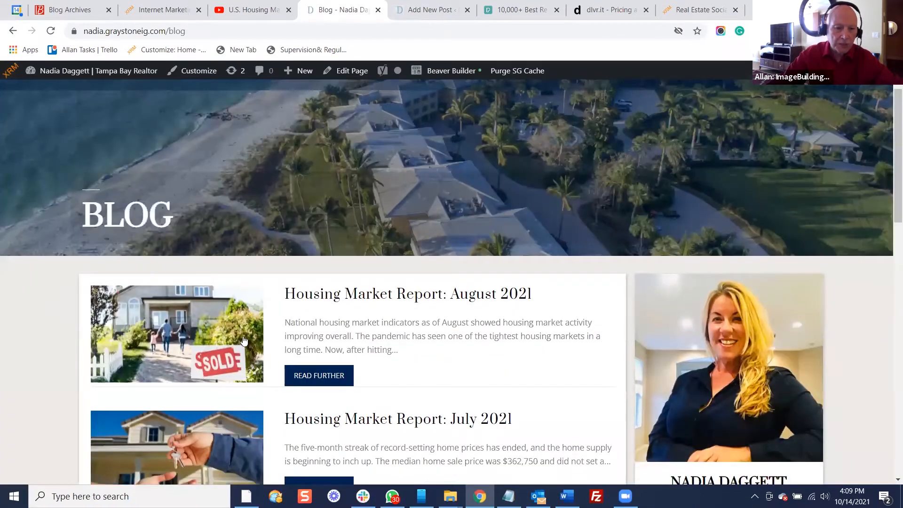
{"action": "scroll", "coordinate": [229, 362], "scroll_direction": "down", "scroll_amount": 3}
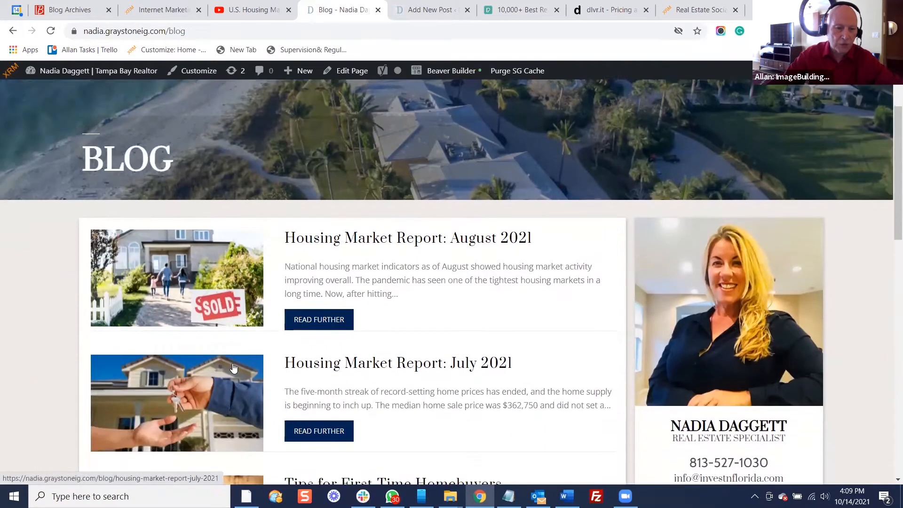
{"action": "scroll", "coordinate": [229, 353], "scroll_direction": "down", "scroll_amount": 1}
{"action": "scroll", "coordinate": [235, 366], "scroll_direction": "up", "scroll_amount": 5}
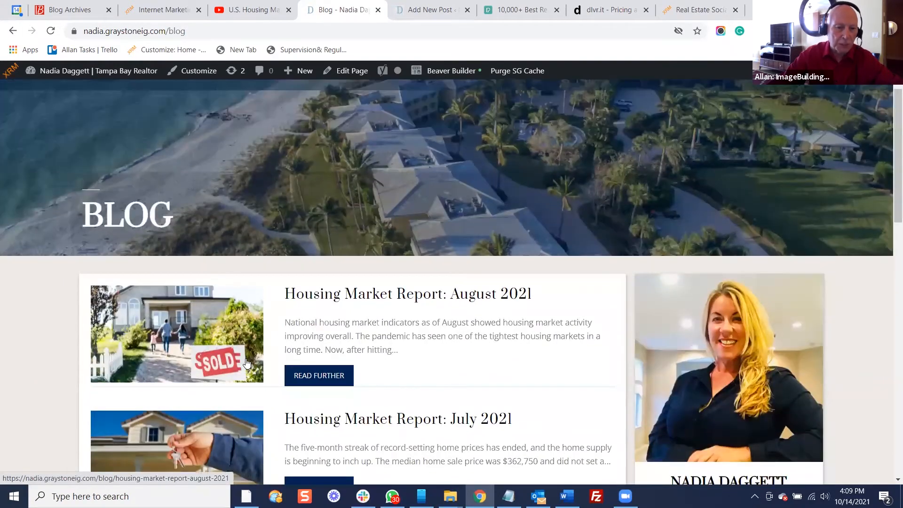
{"action": "right_click", "coordinate": [250, 387]}
{"action": "left_click", "coordinate": [484, 269]}
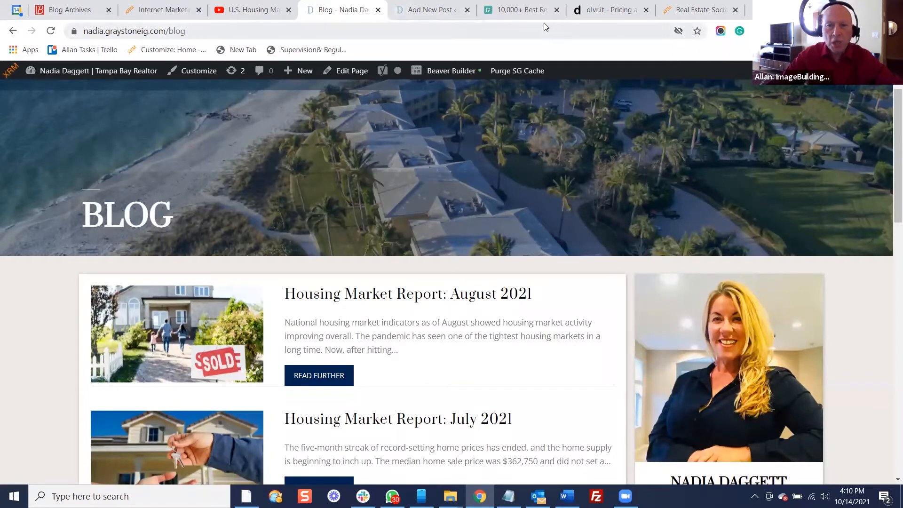
Switch to the Pexels real estate results and browse the photos for a suitable featured image
{"action": "left_click", "coordinate": [517, 9]}
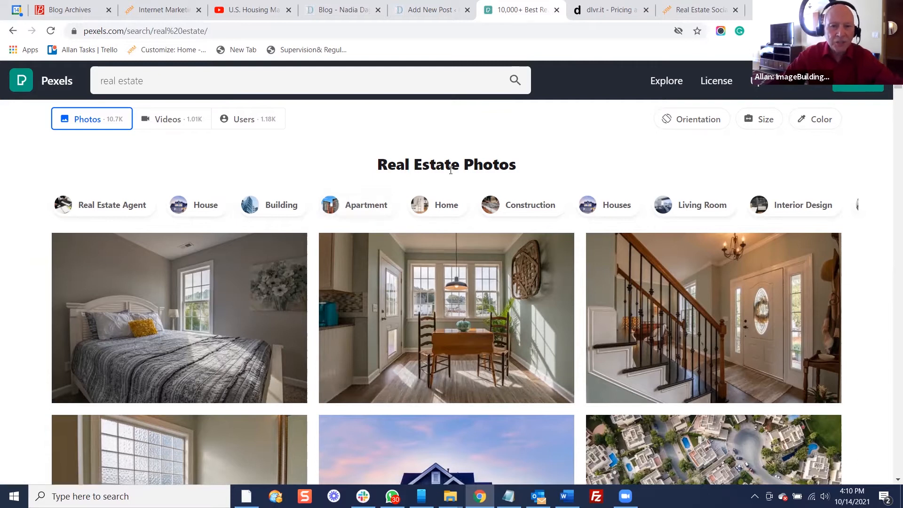
{"action": "scroll", "coordinate": [505, 245], "scroll_direction": "down", "scroll_amount": 3}
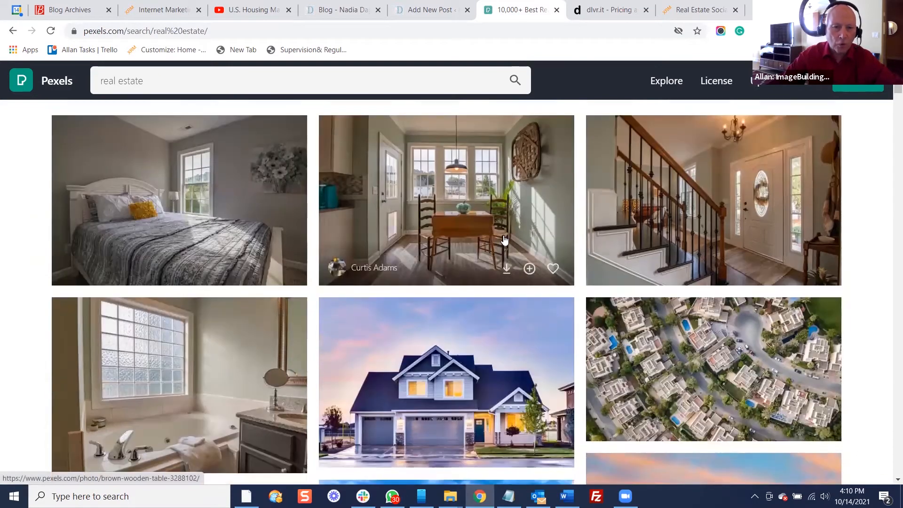
{"action": "scroll", "coordinate": [330, 198], "scroll_direction": "up", "scroll_amount": 3}
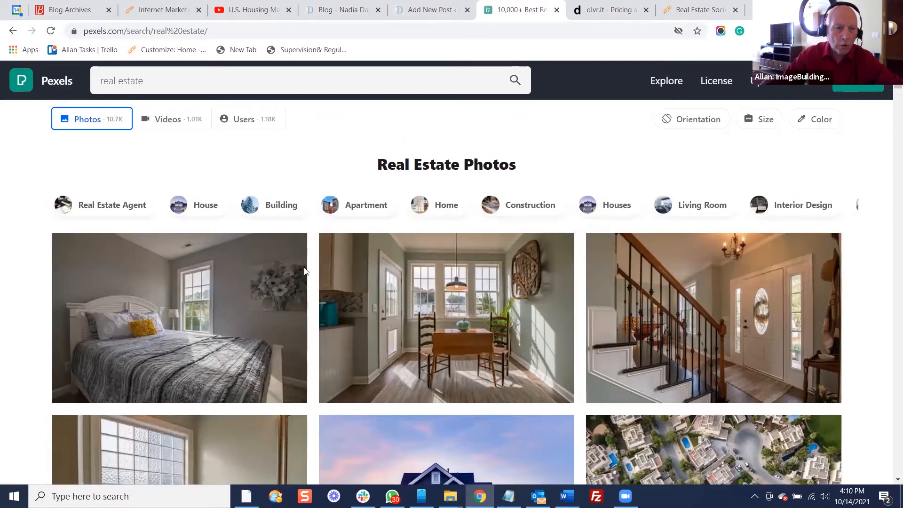
{"action": "scroll", "coordinate": [657, 165], "scroll_direction": "down", "scroll_amount": 2}
{"action": "scroll", "coordinate": [766, 188], "scroll_direction": "up", "scroll_amount": 2}
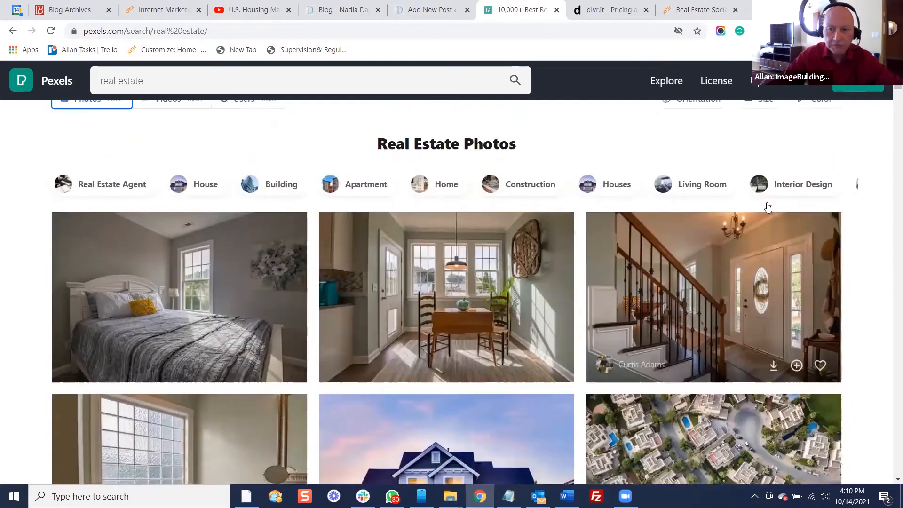
{"action": "scroll", "coordinate": [769, 202], "scroll_direction": "down", "scroll_amount": 5}
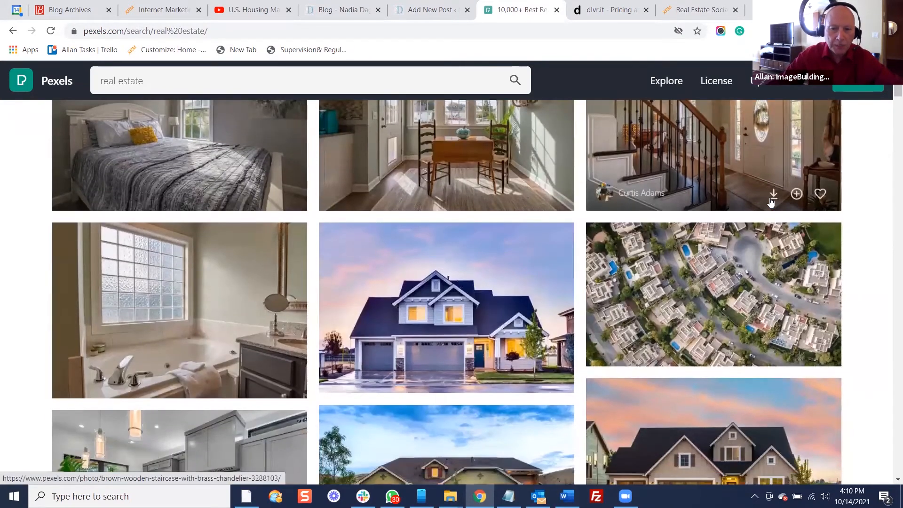
{"action": "mouse_move", "coordinate": [770, 203]}
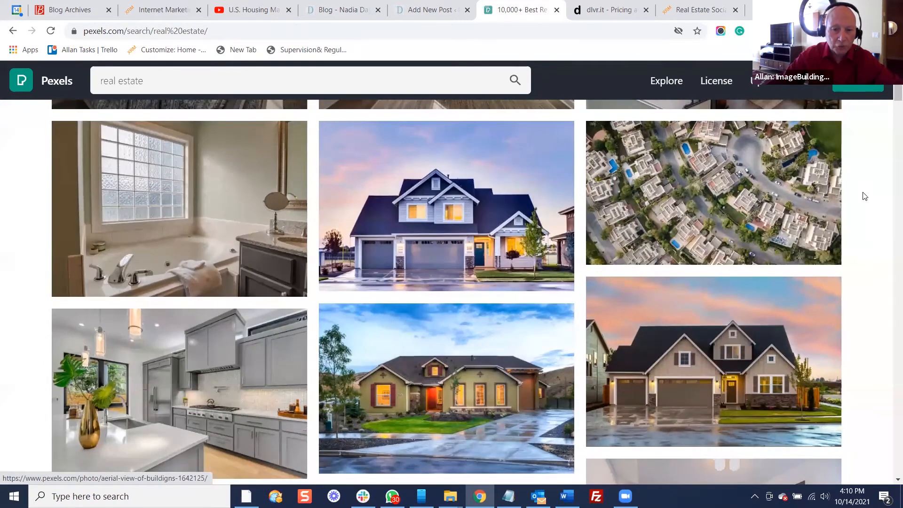
{"action": "scroll", "coordinate": [865, 196], "scroll_direction": "down", "scroll_amount": 5}
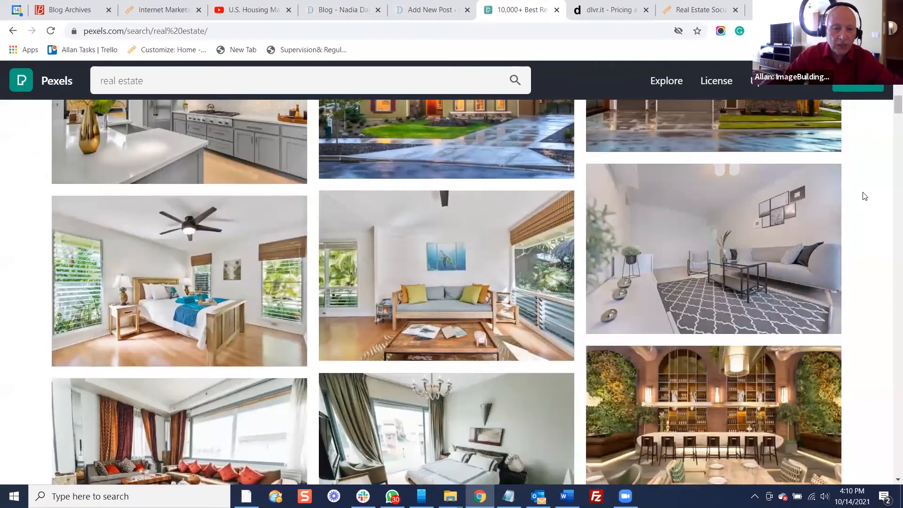
{"action": "scroll", "coordinate": [865, 196], "scroll_direction": "down", "scroll_amount": 6}
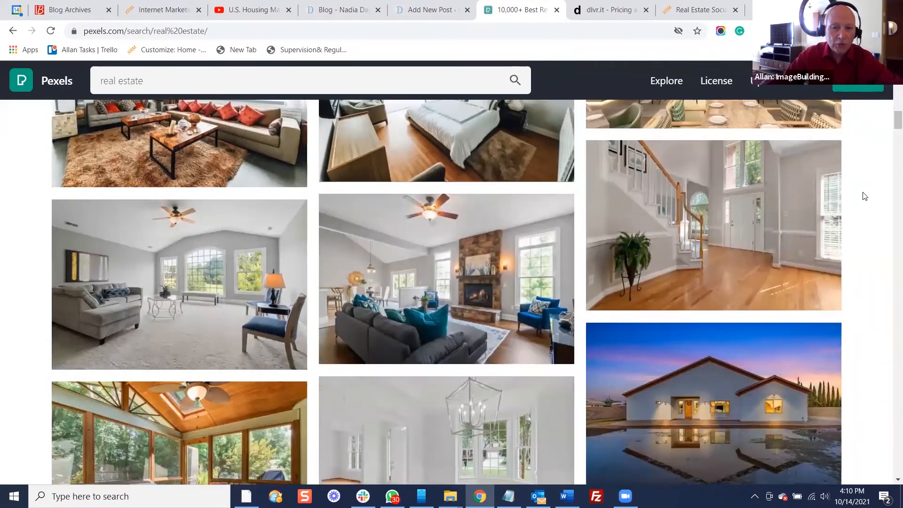
{"action": "scroll", "coordinate": [865, 196], "scroll_direction": "down", "scroll_amount": 4}
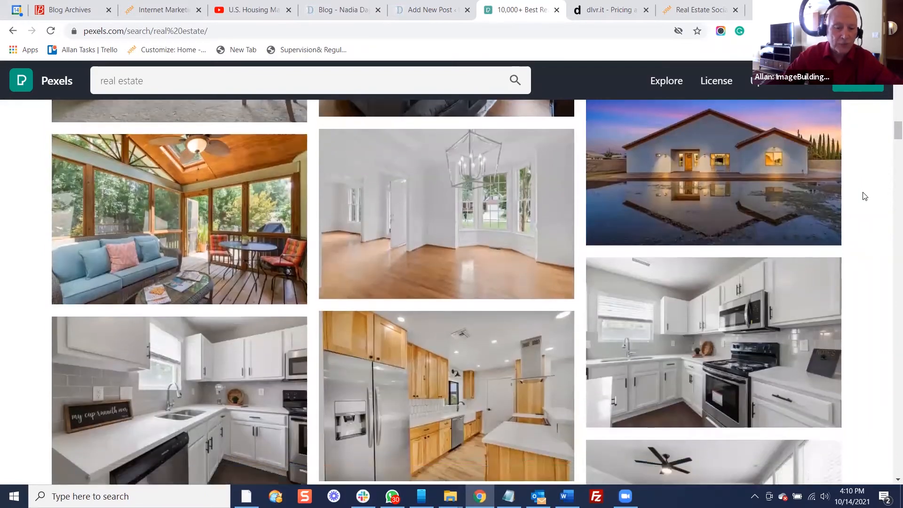
{"action": "scroll", "coordinate": [864, 196], "scroll_direction": "down", "scroll_amount": 6}
{"action": "scroll", "coordinate": [864, 196], "scroll_direction": "down", "scroll_amount": 7}
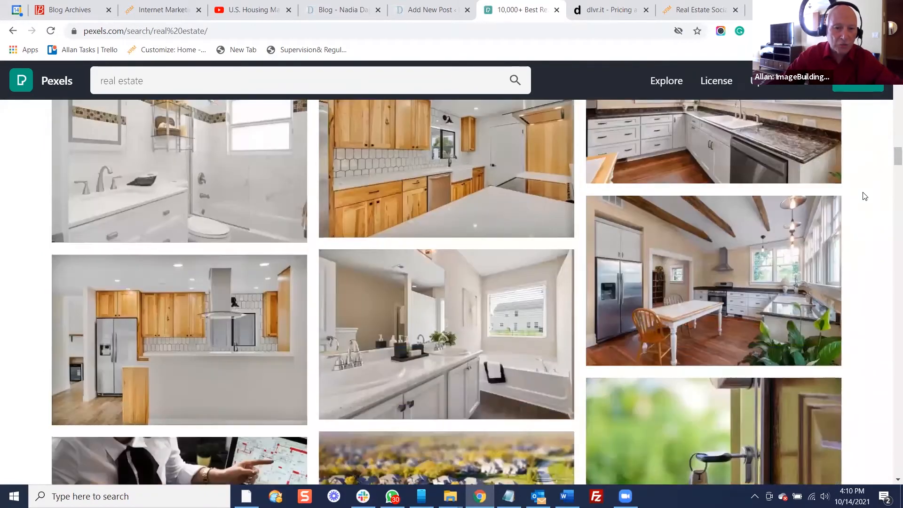
{"action": "scroll", "coordinate": [864, 196], "scroll_direction": "down", "scroll_amount": 7}
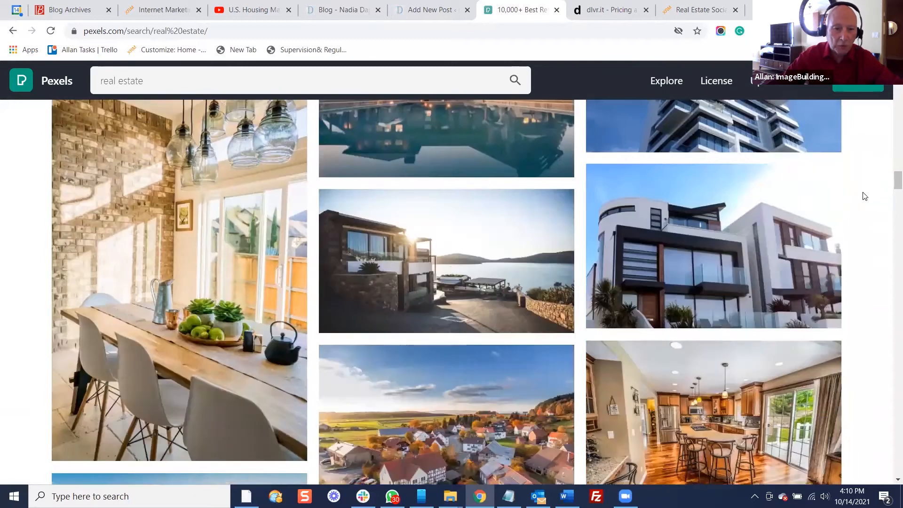
{"action": "scroll", "coordinate": [865, 200], "scroll_direction": "up", "scroll_amount": 14}
{"action": "scroll", "coordinate": [868, 201], "scroll_direction": "up", "scroll_amount": 10}
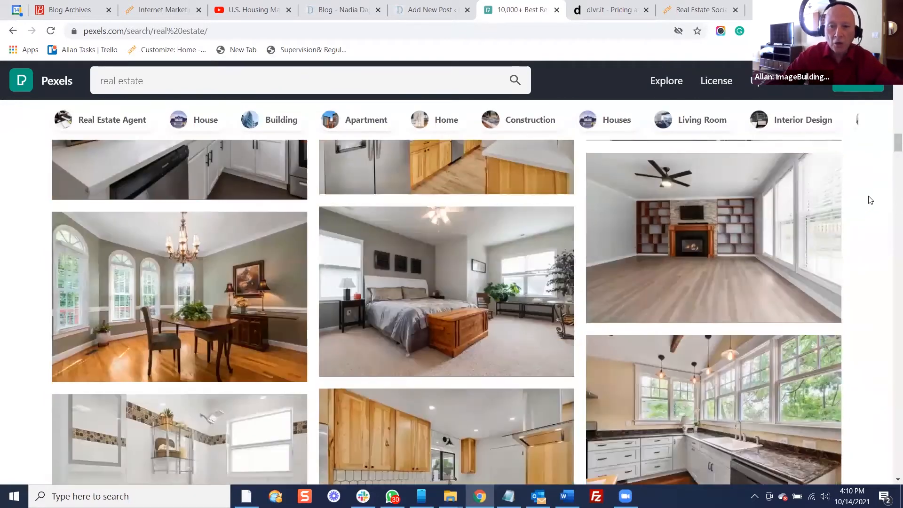
{"action": "scroll", "coordinate": [871, 197], "scroll_direction": "up", "scroll_amount": 5}
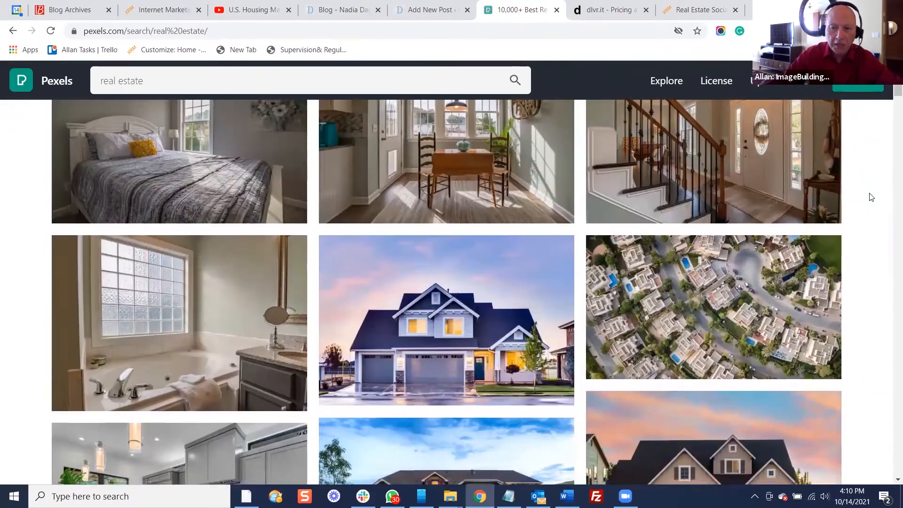
Download the aerial photo of houses with pools in Medium size (1280 x 718) and return to the photo results
{"action": "left_click", "coordinate": [766, 239]}
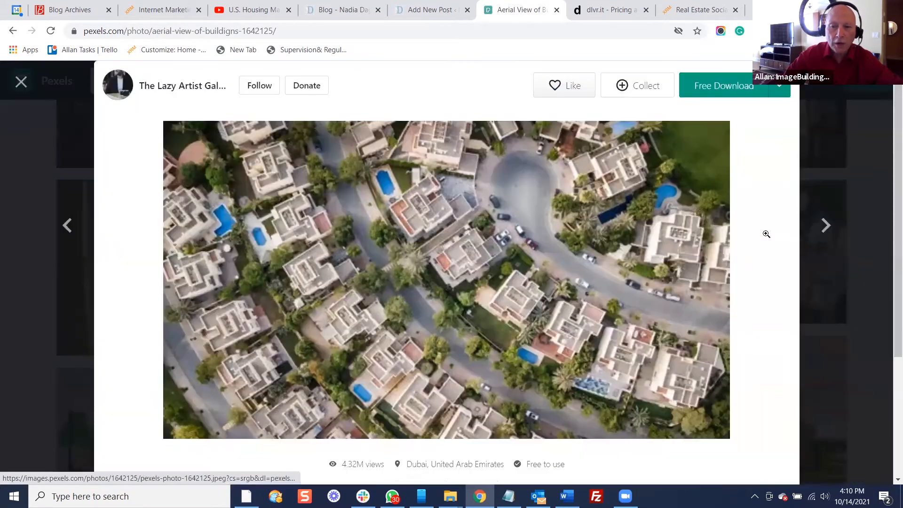
{"action": "left_click", "coordinate": [780, 87]}
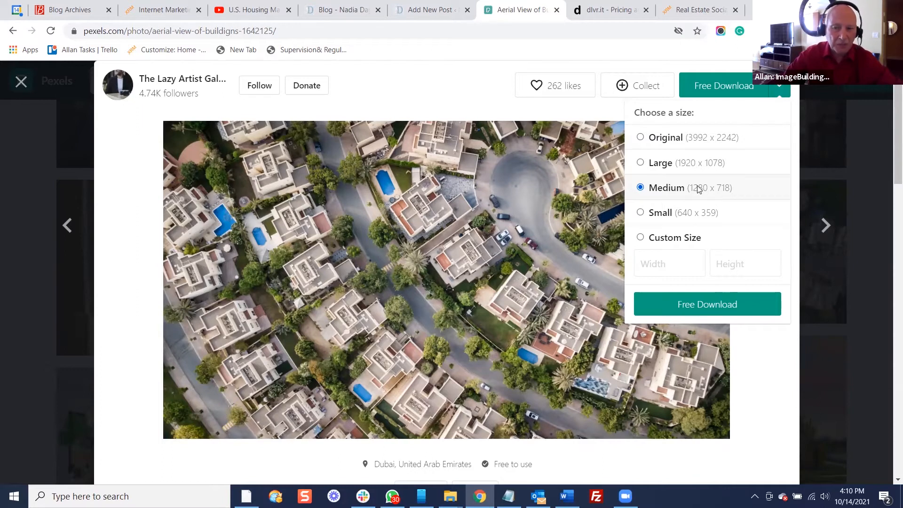
{"action": "left_click", "coordinate": [682, 301]}
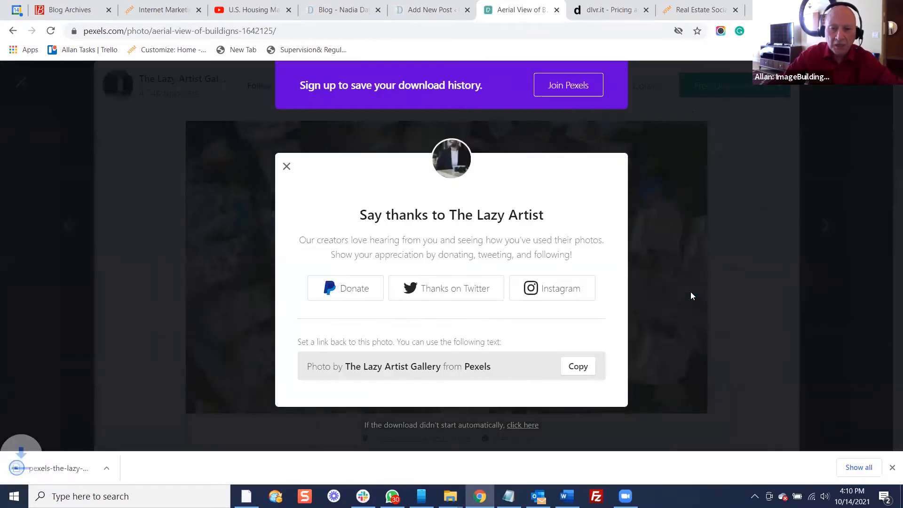
{"action": "left_click", "coordinate": [286, 166]}
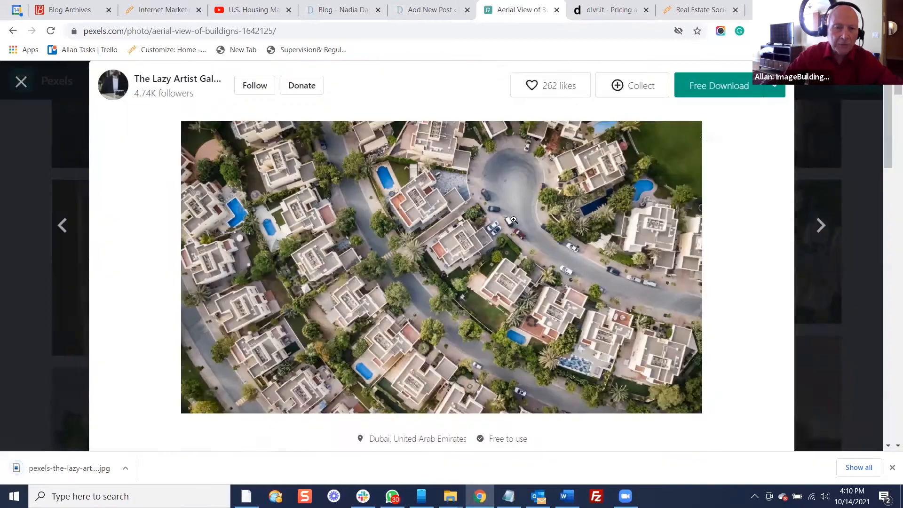
{"action": "left_click", "coordinate": [21, 81]}
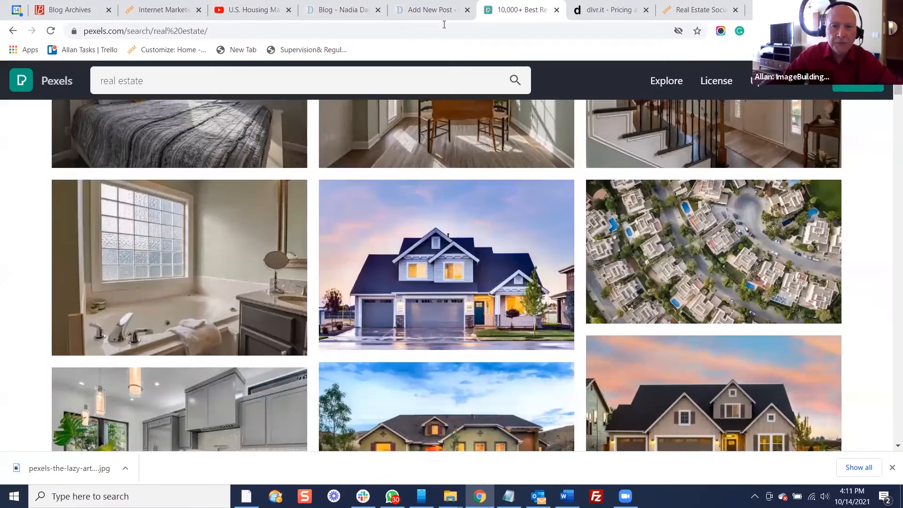
Return to the new post and upload pexels-the-lazy-artist-gallery-1642125.jpg from the Downloads folder for its featured image
{"action": "left_click", "coordinate": [443, 18]}
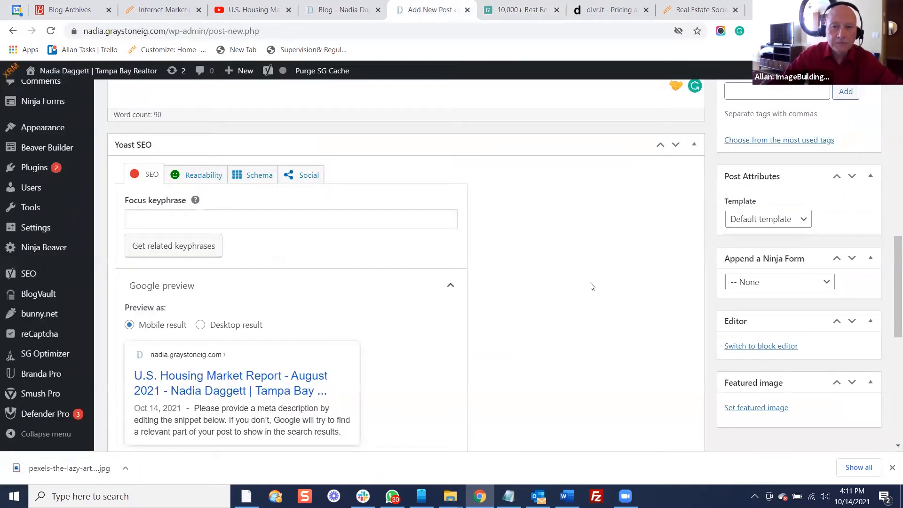
{"action": "left_click", "coordinate": [762, 408]}
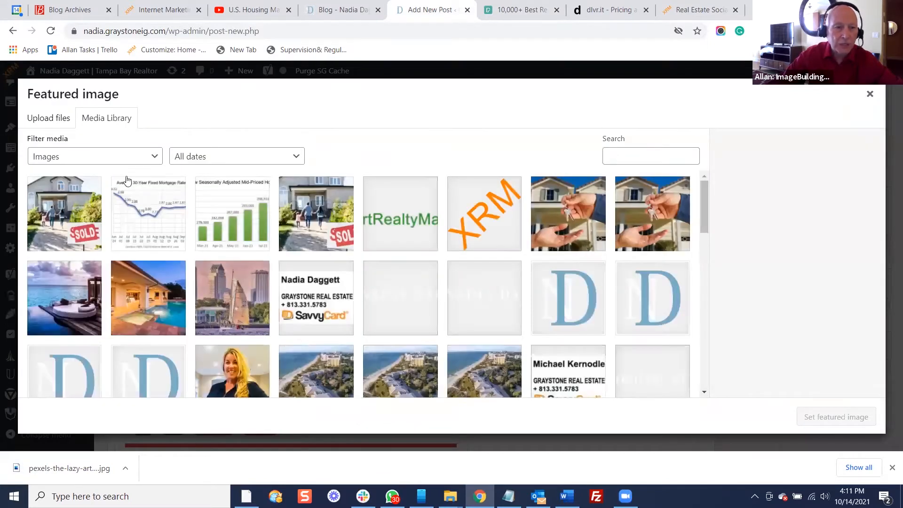
{"action": "left_click", "coordinate": [50, 120]}
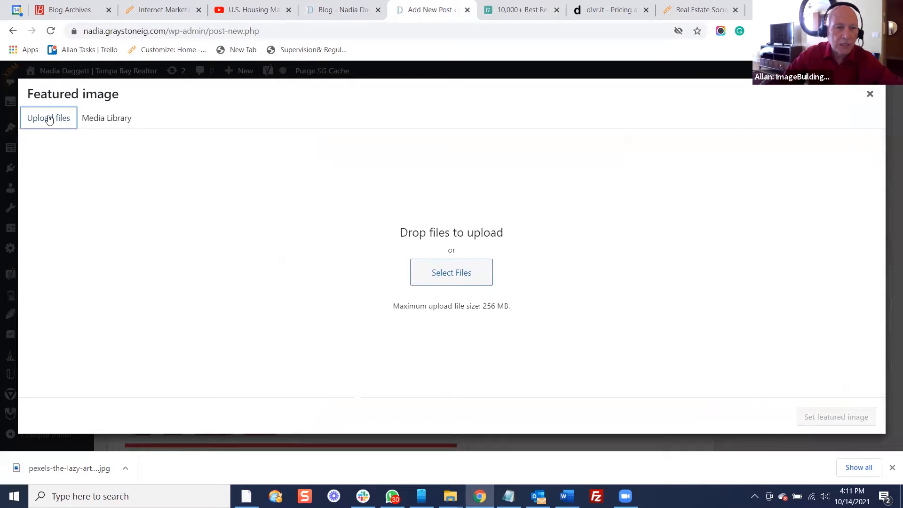
{"action": "left_click", "coordinate": [445, 271]}
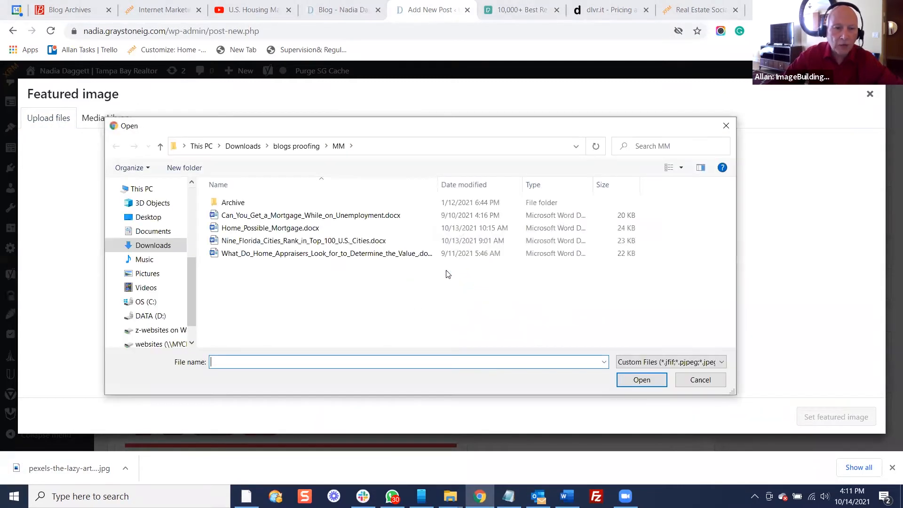
{"action": "left_click", "coordinate": [237, 151]}
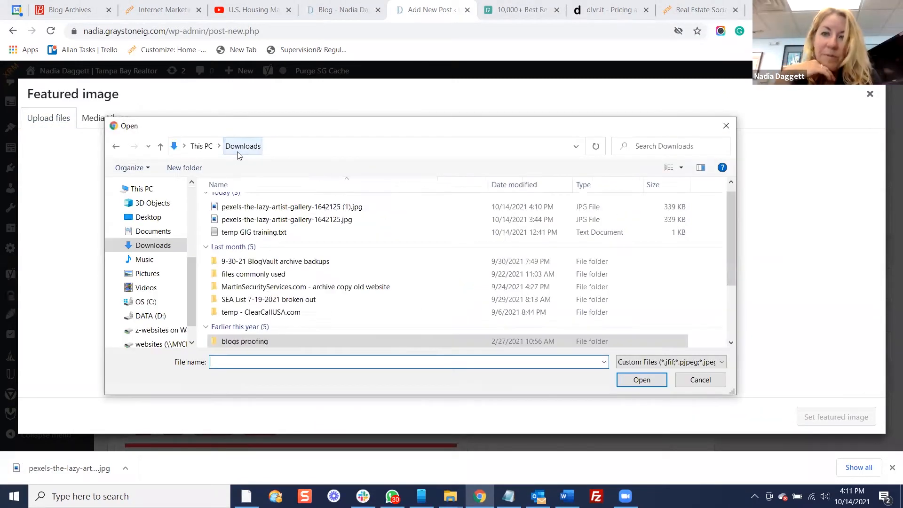
{"action": "left_click", "coordinate": [254, 220]}
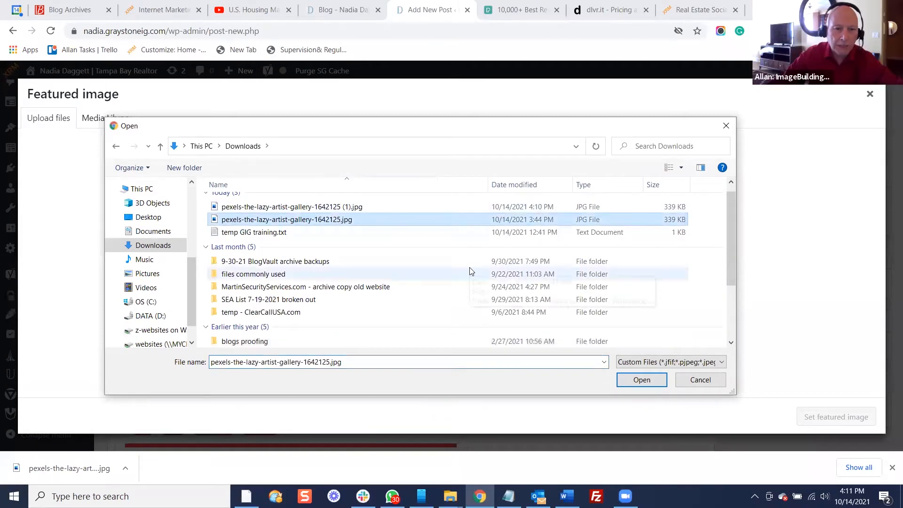
{"action": "left_click", "coordinate": [641, 379]}
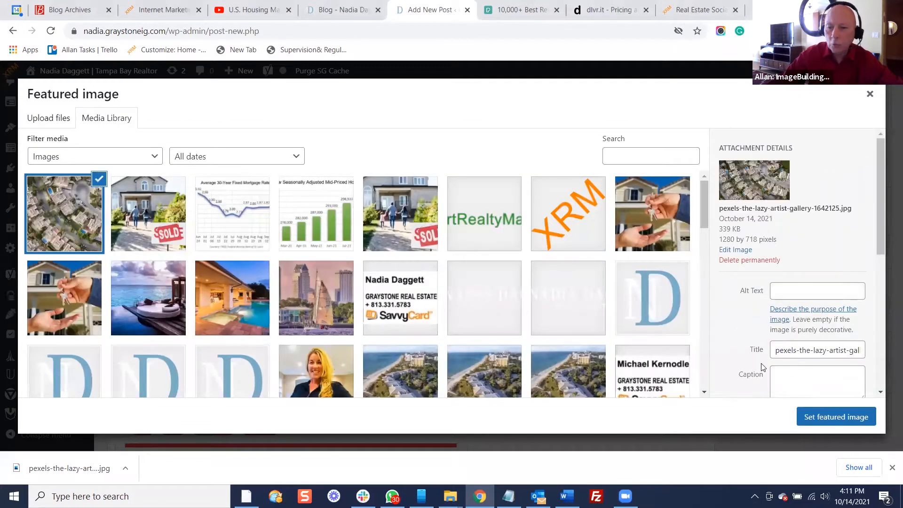
Replace the uploaded aerial image's title with "Real Estate"
{"action": "scroll", "coordinate": [764, 361], "scroll_direction": "down", "scroll_amount": 2}
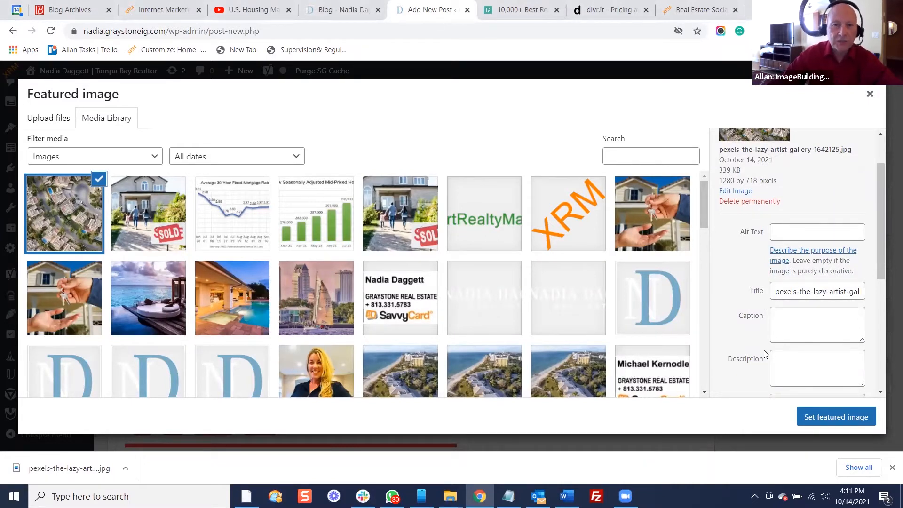
{"action": "left_click", "coordinate": [772, 291]}
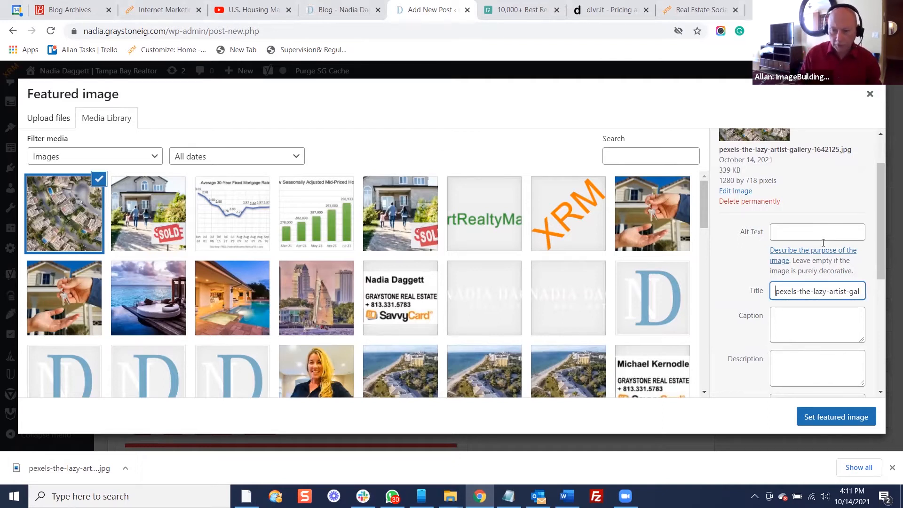
{"action": "key", "text": "ctrl+a"}
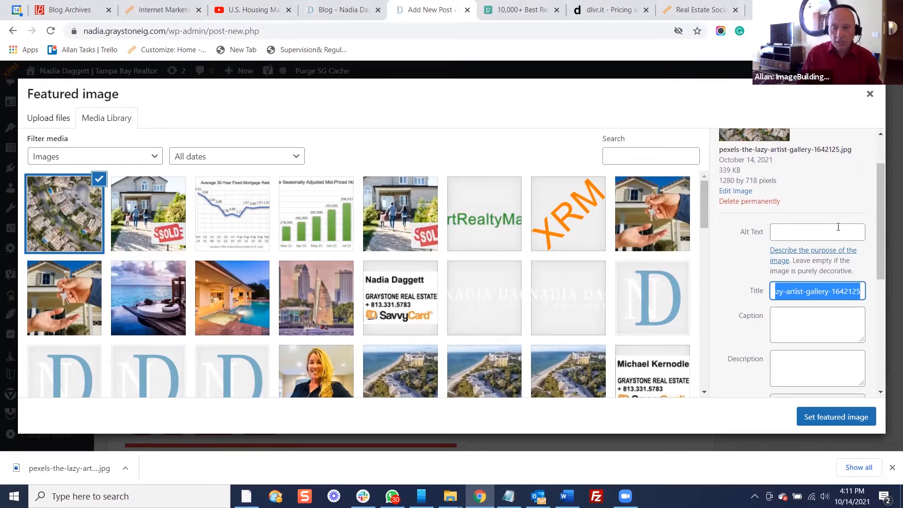
{"action": "type", "text": "Real Estate"}
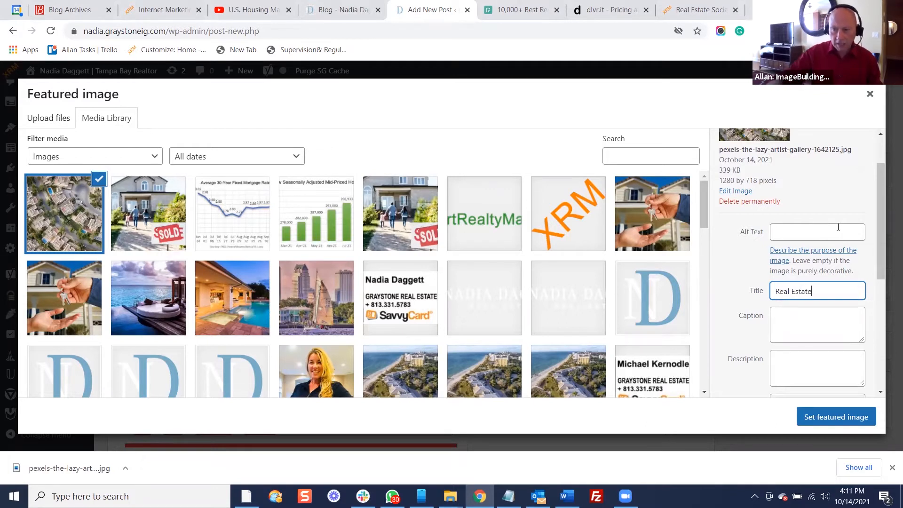
Enter "Market Report August 2021" as the aerial image's alt text
{"action": "left_click", "coordinate": [838, 227]}
{"action": "type", "text": "Mark"}
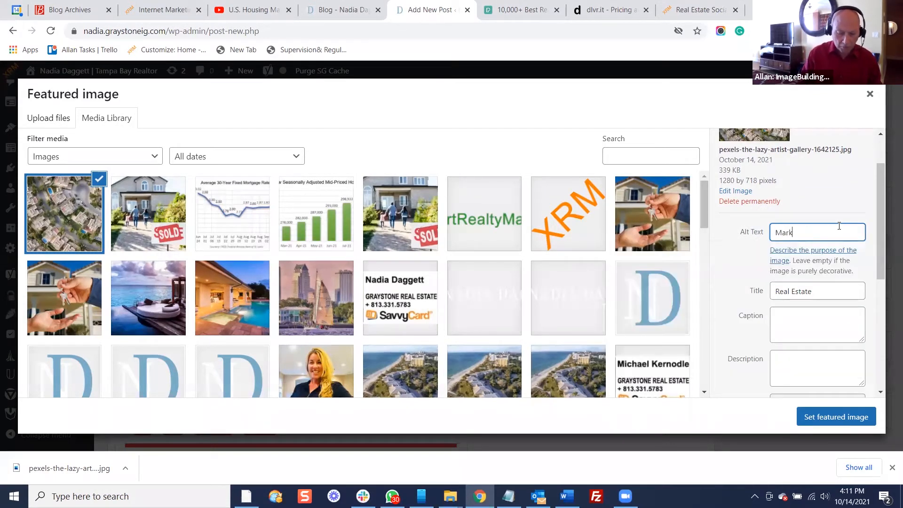
{"action": "type", "text": "et Report 2021"}
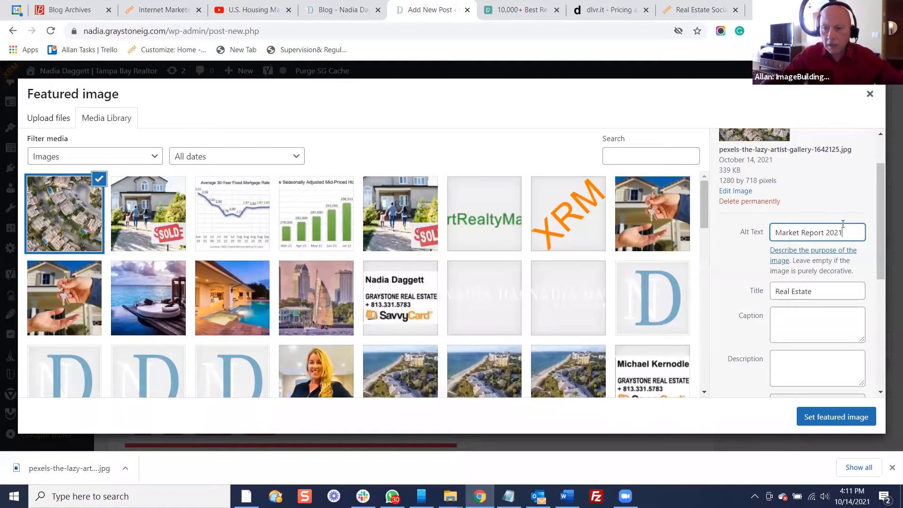
{"action": "left_click", "coordinate": [828, 231]}
{"action": "type", "text": "August"}
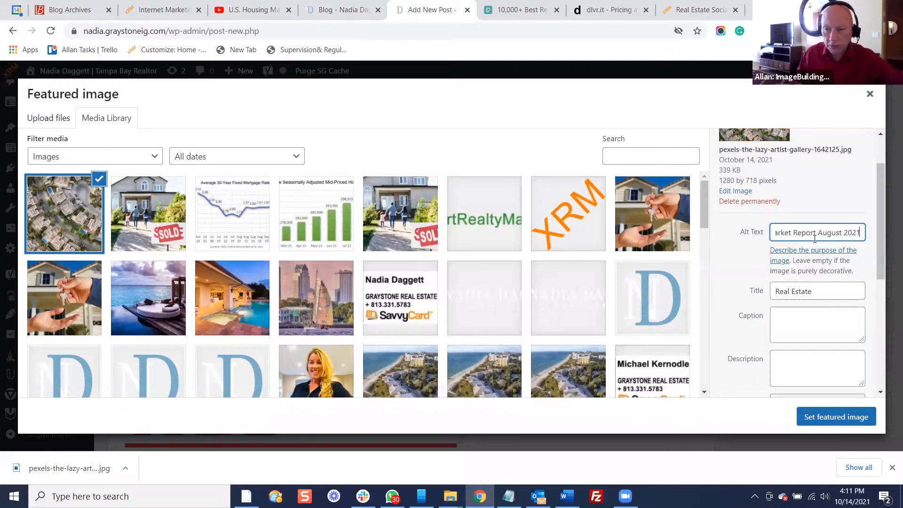
Review the image's title and alt text, and set the aerial photo as the post's featured image
{"action": "left_click", "coordinate": [814, 291]}
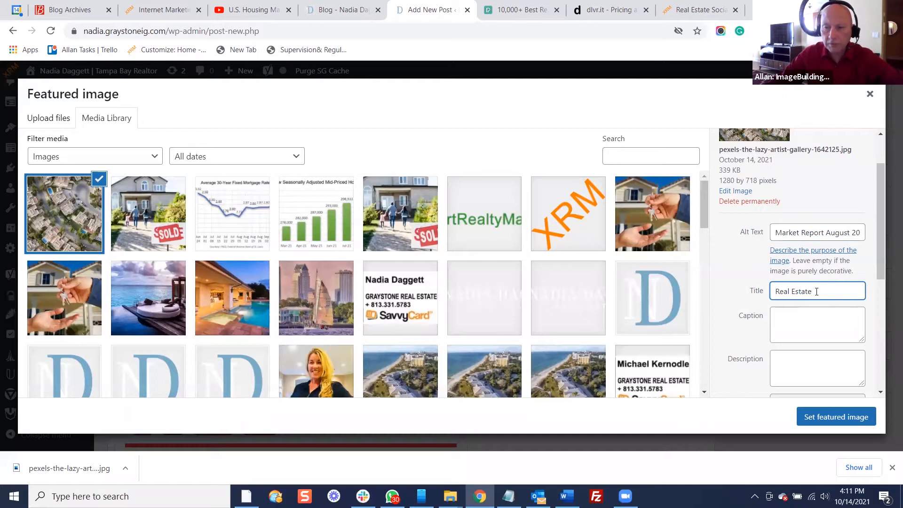
{"action": "left_click", "coordinate": [793, 232]}
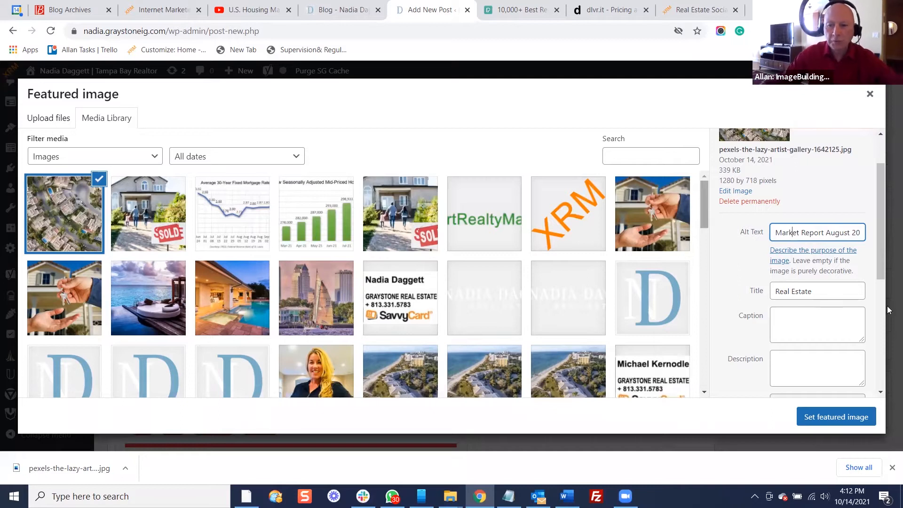
{"action": "scroll", "coordinate": [821, 330], "scroll_direction": "down", "scroll_amount": 1}
{"action": "left_click", "coordinate": [826, 423]}
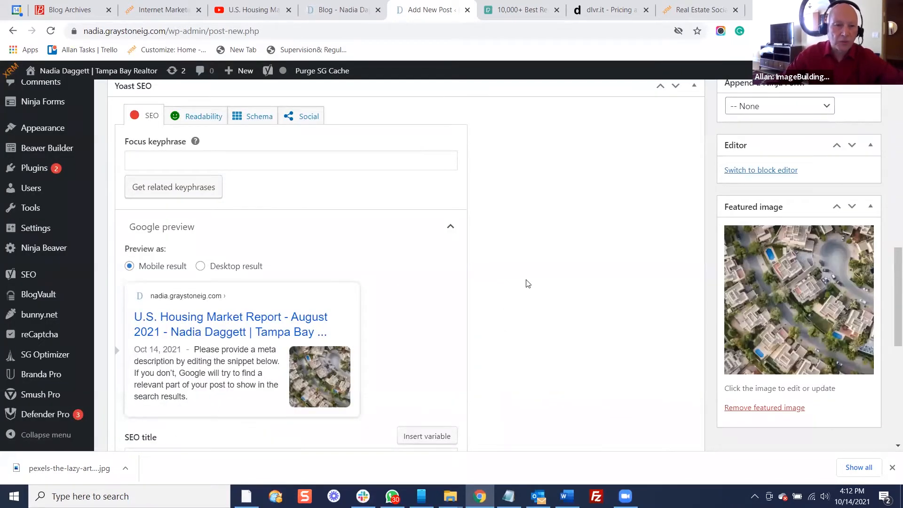
In the Yoast SEO social settings, set the aerial photo pexels-the-lazy-artist-gallery-1642125.jpg as the post's Facebook image
{"action": "scroll", "coordinate": [553, 233], "scroll_direction": "down", "scroll_amount": 2}
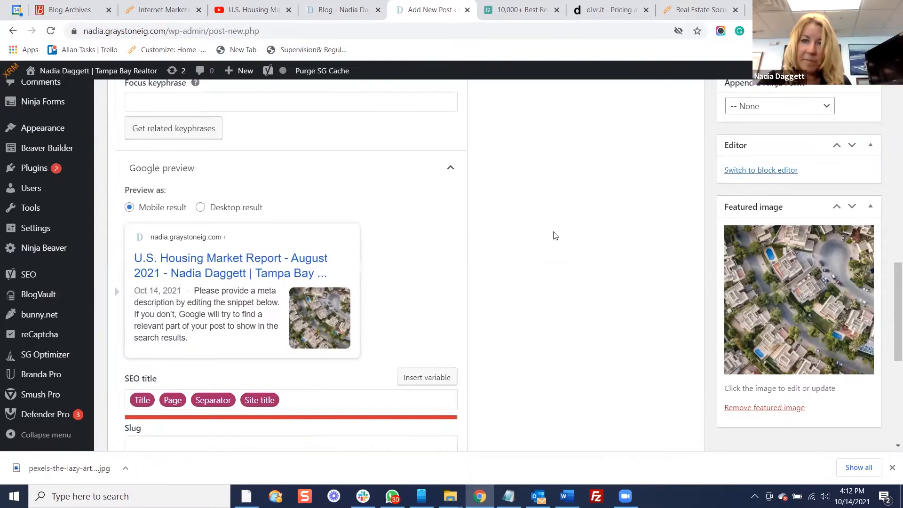
{"action": "scroll", "coordinate": [556, 234], "scroll_direction": "up", "scroll_amount": 3}
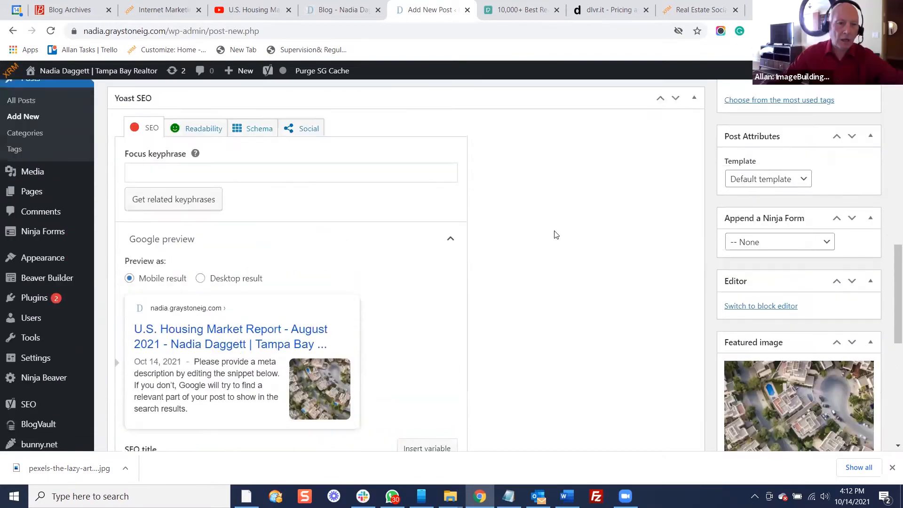
{"action": "left_click", "coordinate": [296, 179]}
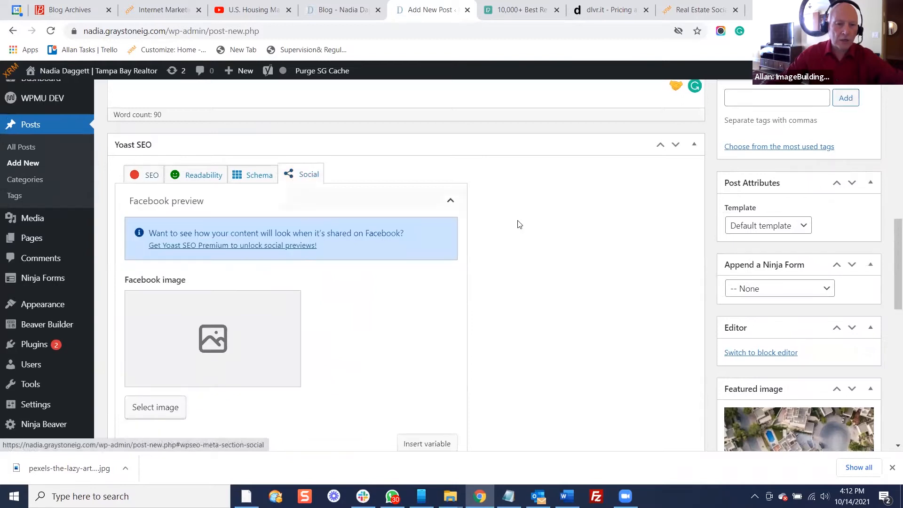
{"action": "scroll", "coordinate": [520, 223], "scroll_direction": "down", "scroll_amount": 1}
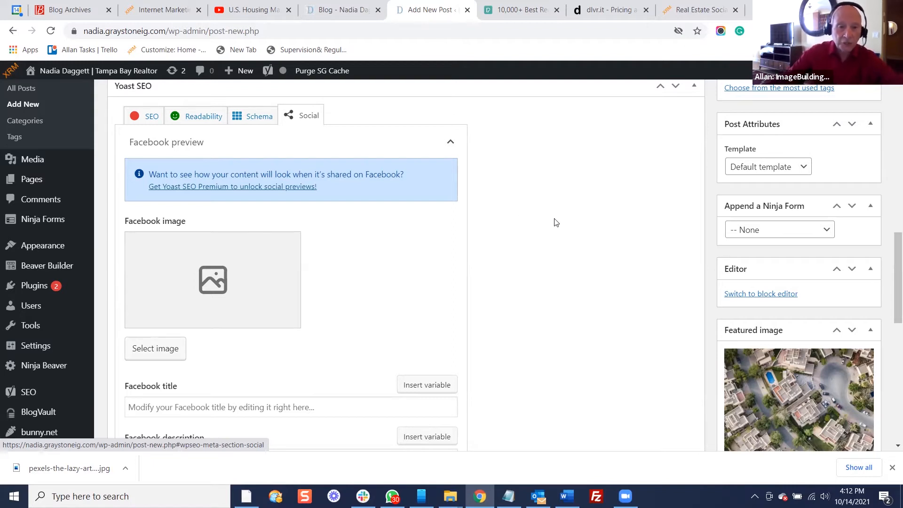
{"action": "scroll", "coordinate": [144, 212], "scroll_direction": "down", "scroll_amount": 1}
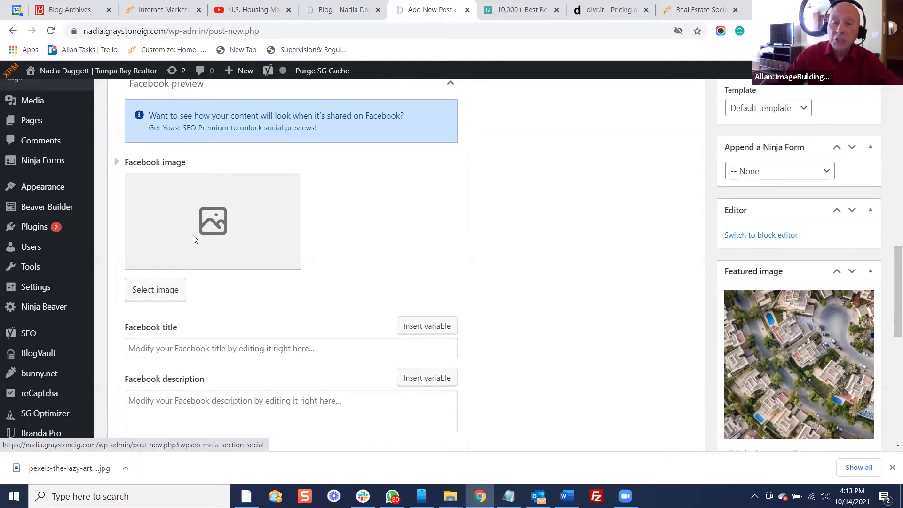
{"action": "left_click", "coordinate": [150, 296]}
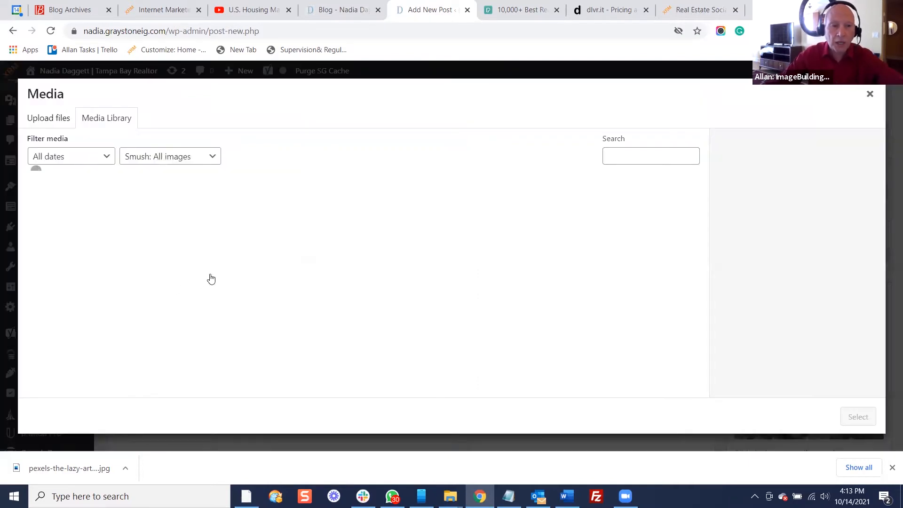
{"action": "left_click", "coordinate": [76, 245]}
{"action": "left_click", "coordinate": [858, 416]}
Set the same aerial photo from the media library as the post's Twitter image
{"action": "scroll", "coordinate": [449, 271], "scroll_direction": "down", "scroll_amount": 7}
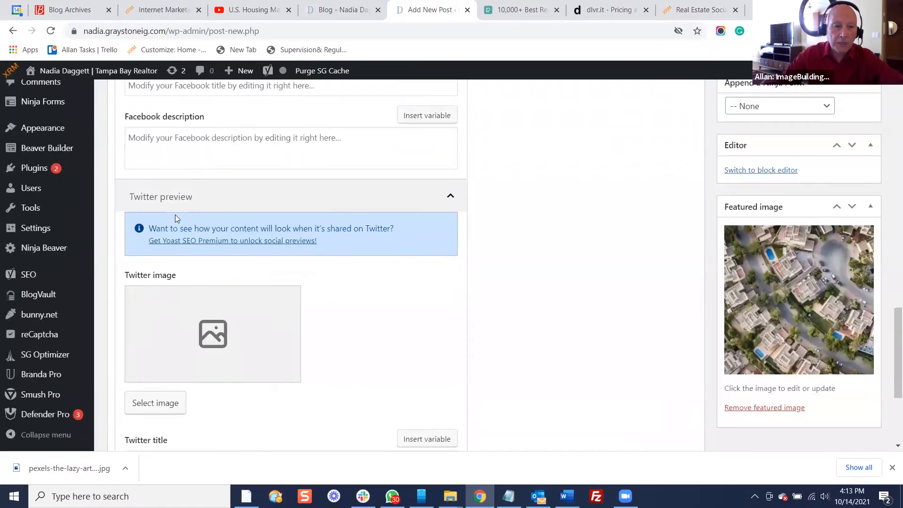
{"action": "left_click", "coordinate": [150, 324]}
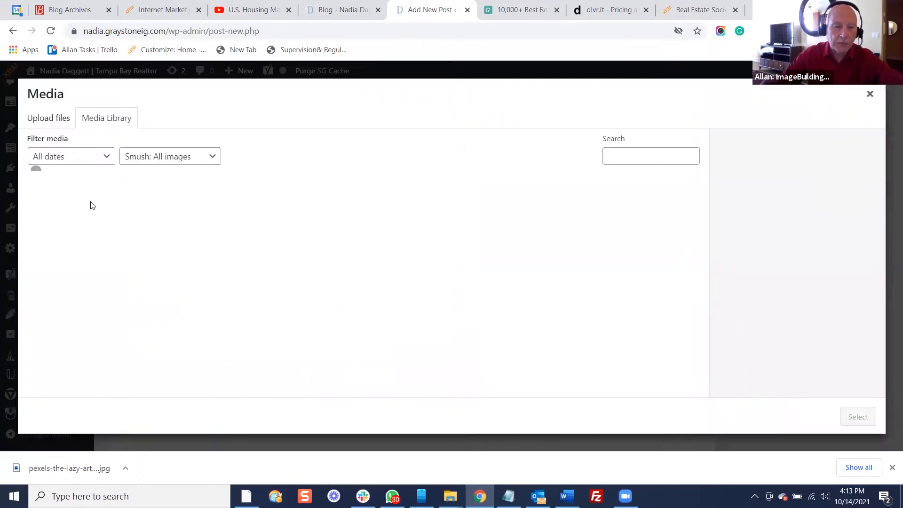
{"action": "left_click", "coordinate": [76, 214]}
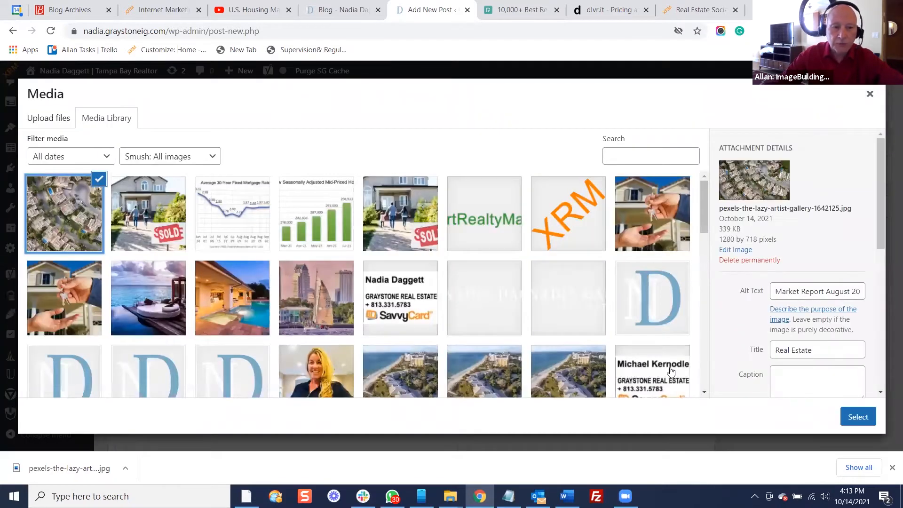
{"action": "left_click", "coordinate": [890, 387]}
{"action": "left_click", "coordinate": [174, 313]}
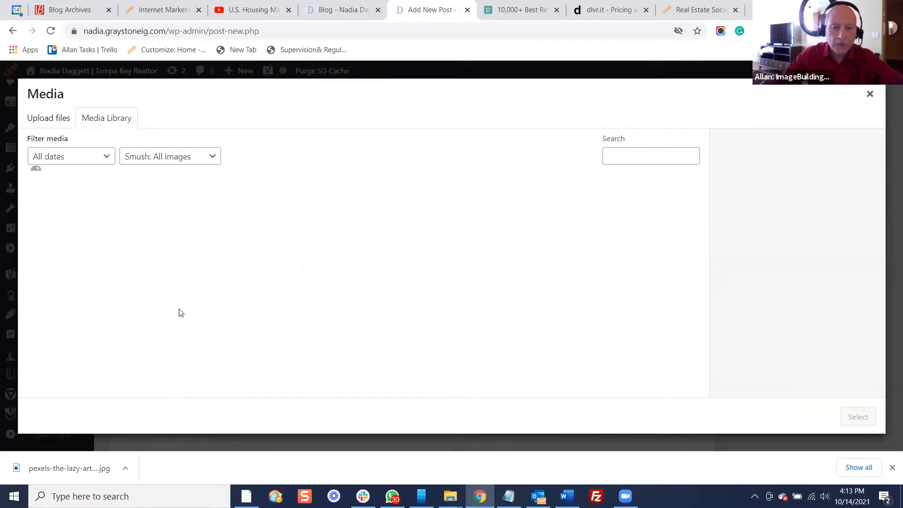
{"action": "left_click", "coordinate": [55, 211]}
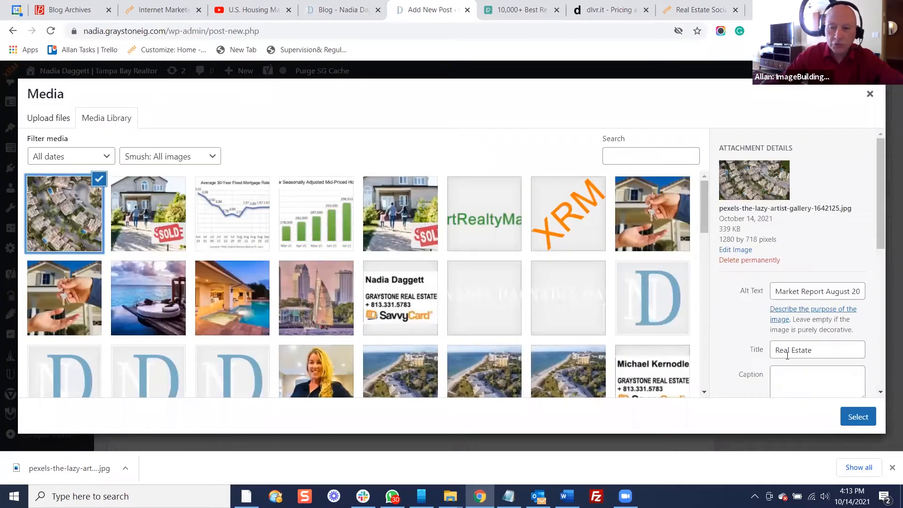
{"action": "left_click", "coordinate": [858, 417]}
{"action": "scroll", "coordinate": [303, 270], "scroll_direction": "down", "scroll_amount": 1}
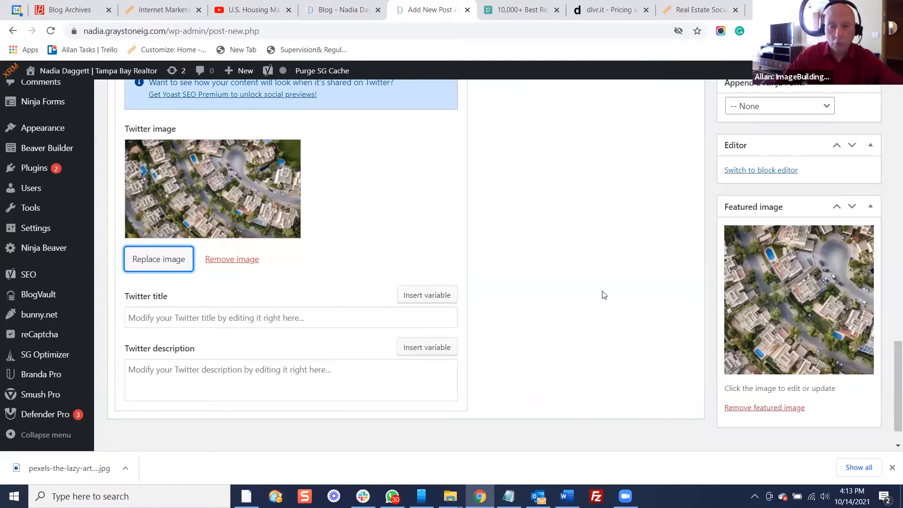
Return to the post's Yoast SEO settings and review the Google preview of its title and description
{"action": "scroll", "coordinate": [604, 295], "scroll_direction": "up", "scroll_amount": 2}
{"action": "scroll", "coordinate": [604, 295], "scroll_direction": "up", "scroll_amount": 1}
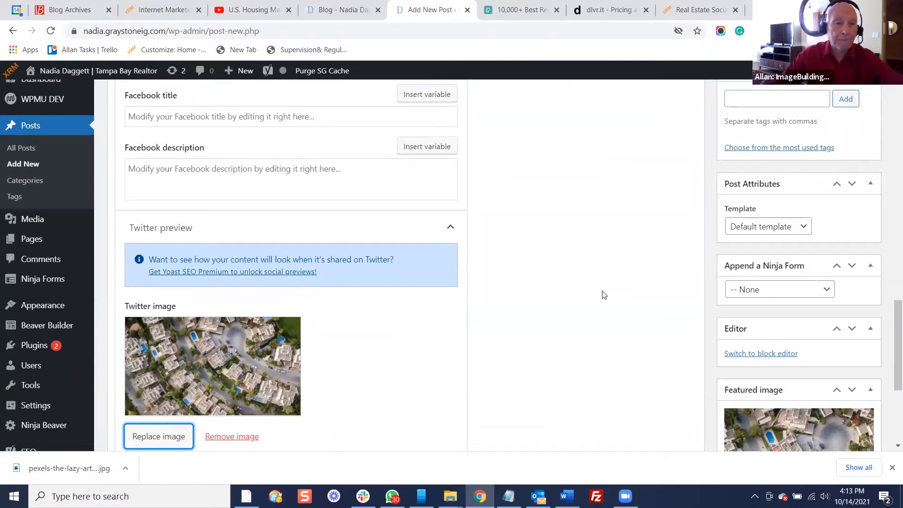
{"action": "scroll", "coordinate": [604, 295], "scroll_direction": "up", "scroll_amount": 1}
{"action": "scroll", "coordinate": [604, 295], "scroll_direction": "up", "scroll_amount": 5}
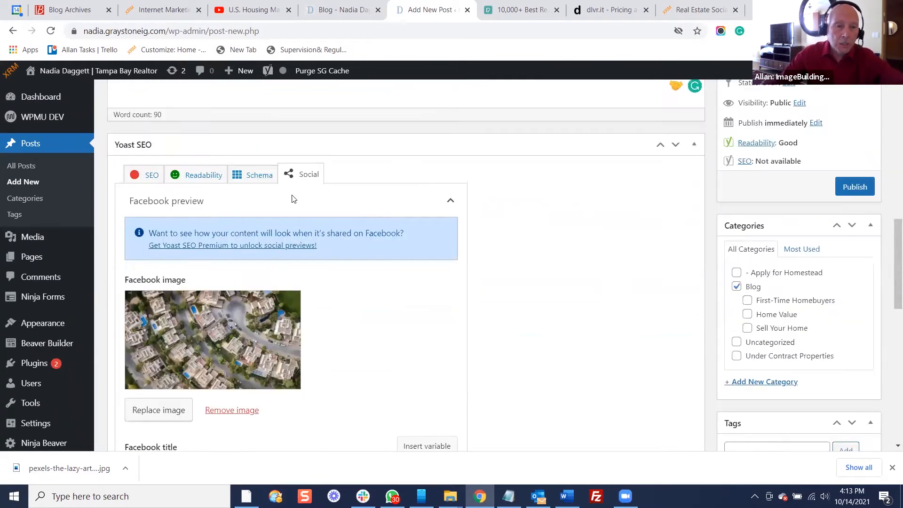
{"action": "left_click", "coordinate": [146, 176]}
{"action": "scroll", "coordinate": [731, 278], "scroll_direction": "down", "scroll_amount": 2}
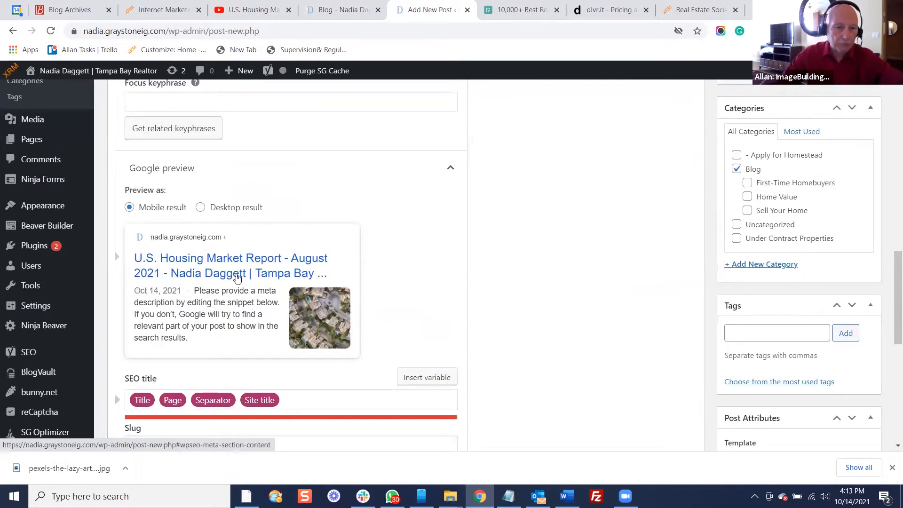
{"action": "scroll", "coordinate": [235, 263], "scroll_direction": "down", "scroll_amount": 1}
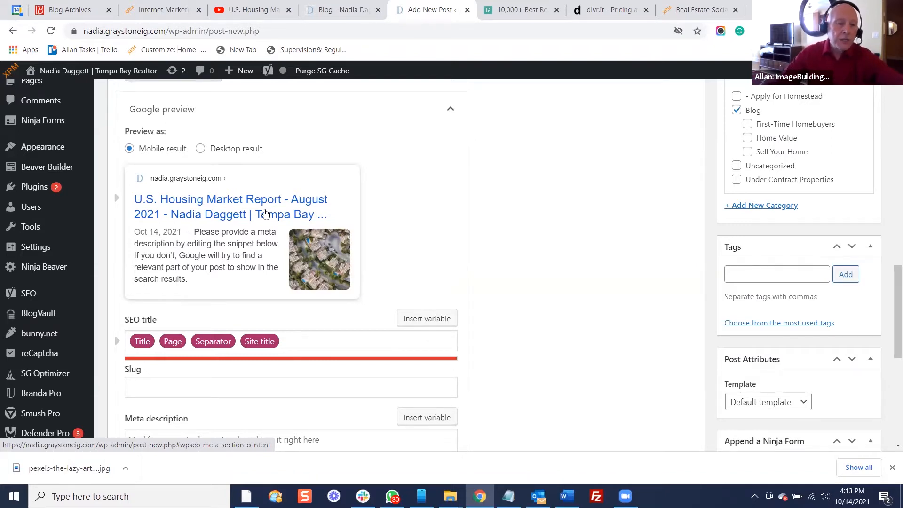
Enter "August 2021 Real Estate market report" as the post's meta description
{"action": "scroll", "coordinate": [266, 214], "scroll_direction": "down", "scroll_amount": 1}
{"action": "scroll", "coordinate": [305, 293], "scroll_direction": "down", "scroll_amount": 2}
{"action": "left_click", "coordinate": [252, 263]}
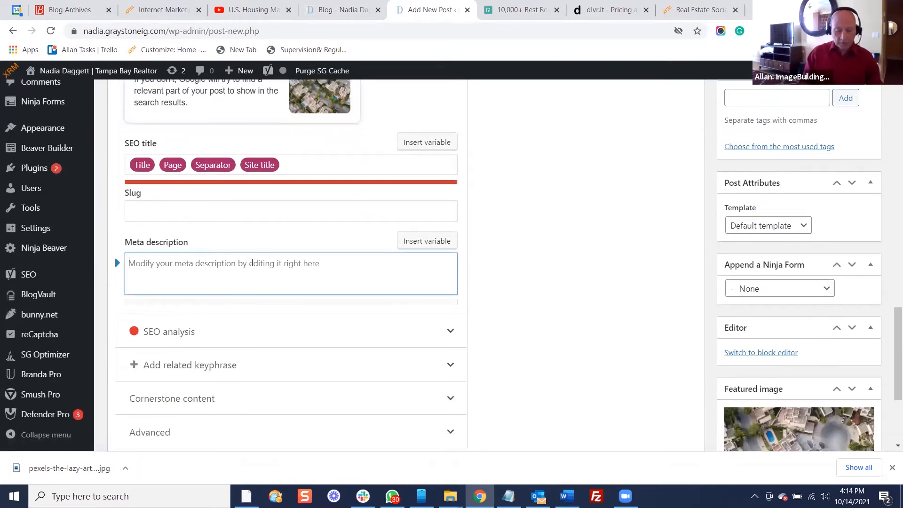
{"action": "type", "text": "Aug"}
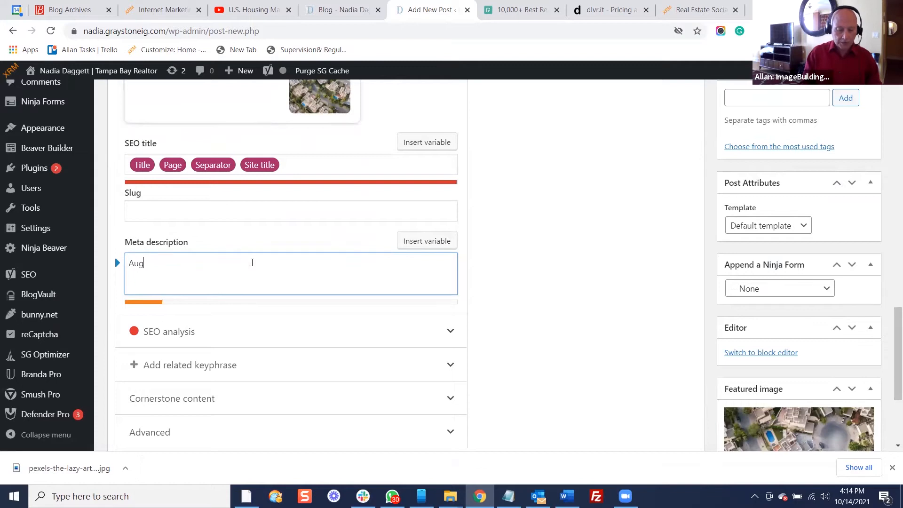
{"action": "type", "text": "ust 2"}
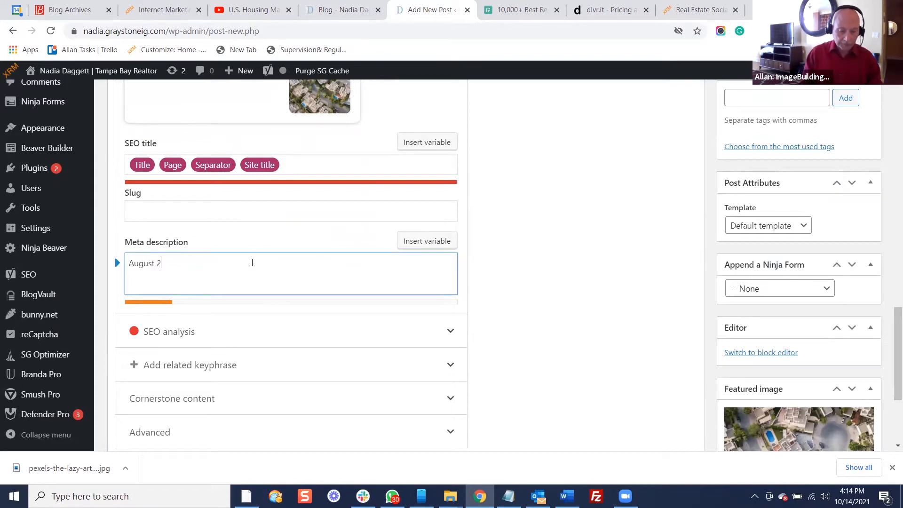
{"action": "type", "text": "021 Mark"}
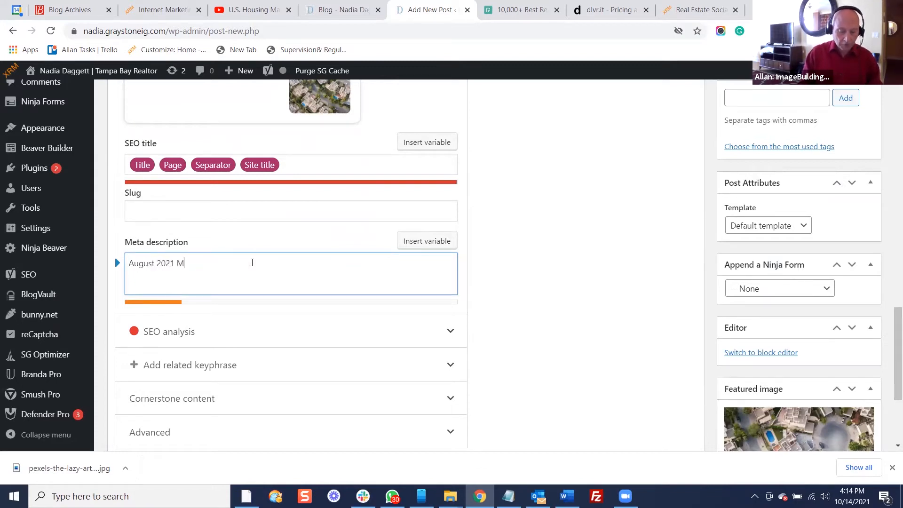
{"action": "key", "text": "BackSpace"}
{"action": "key", "text": "BackSpace"}
{"action": "key", "text": "BackSpace"}
{"action": "key", "text": "BackSpace"}
{"action": "key", "text": "BackSpace"}
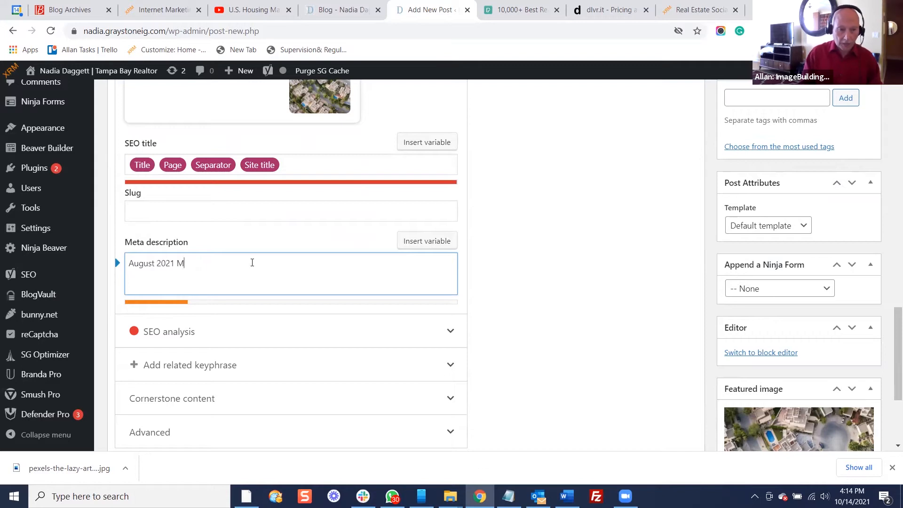
{"action": "type", "text": "Real Es"}
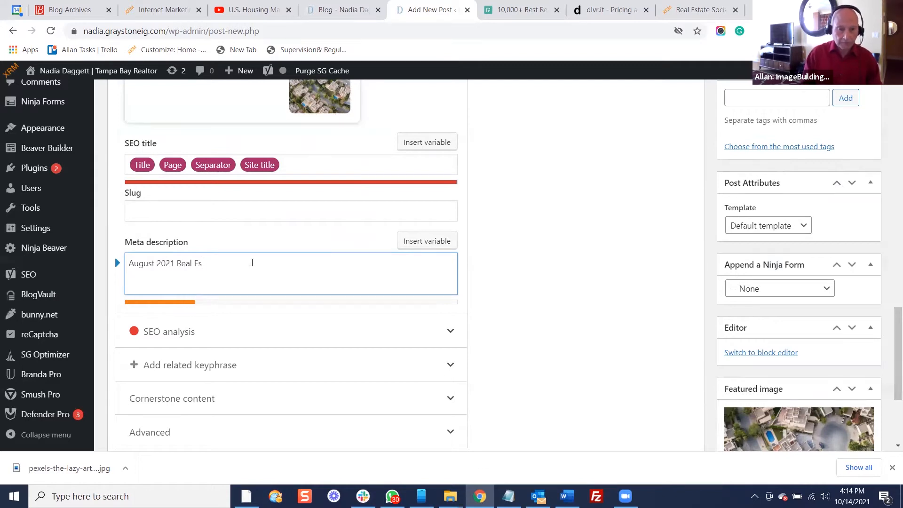
{"action": "type", "text": "tate market report"}
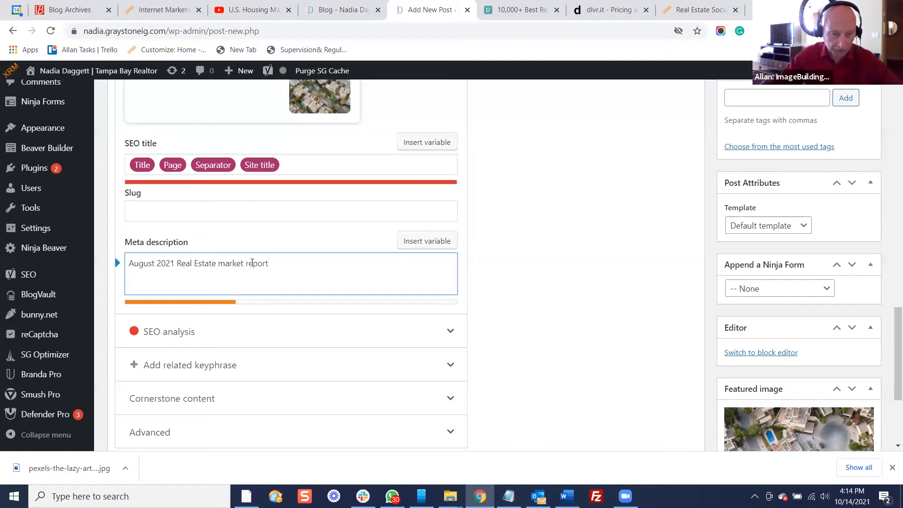
Check the remaining post settings and publish the housing market report post
{"action": "scroll", "coordinate": [266, 260], "scroll_direction": "down", "scroll_amount": 3}
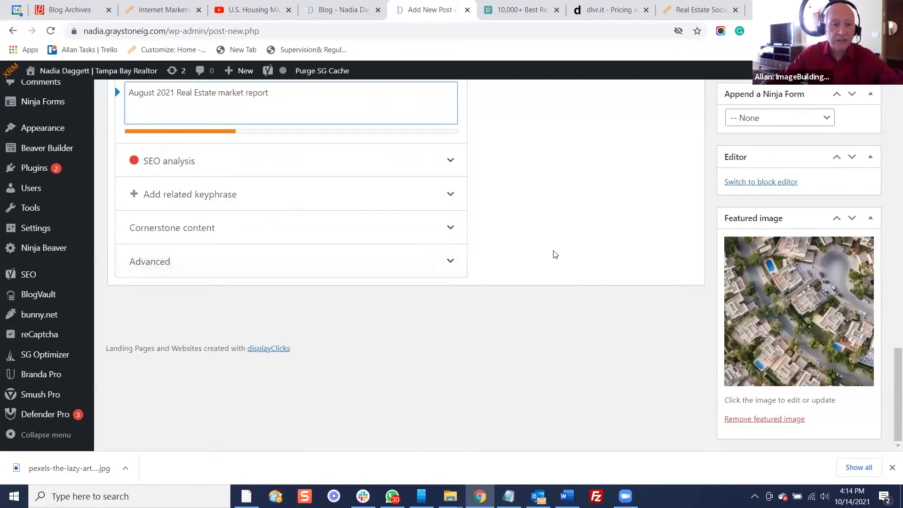
{"action": "scroll", "coordinate": [620, 248], "scroll_direction": "up", "scroll_amount": 15}
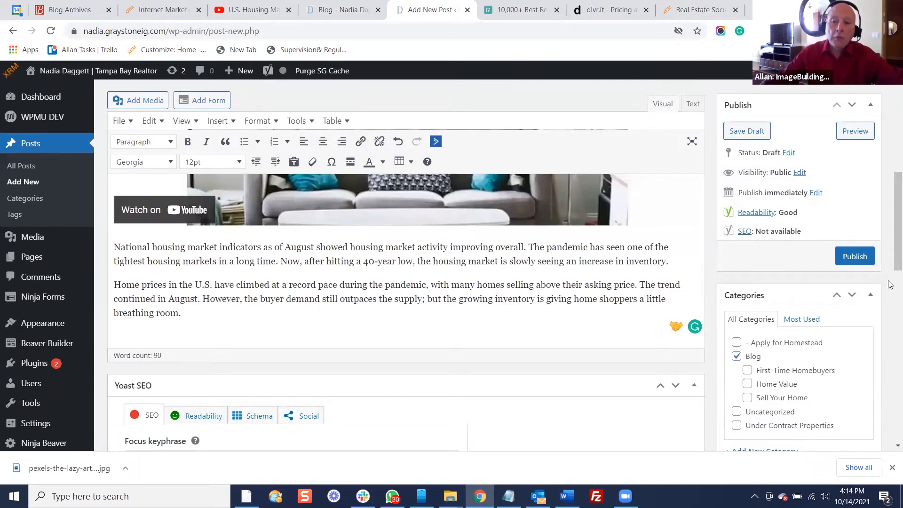
{"action": "left_click", "coordinate": [855, 256]}
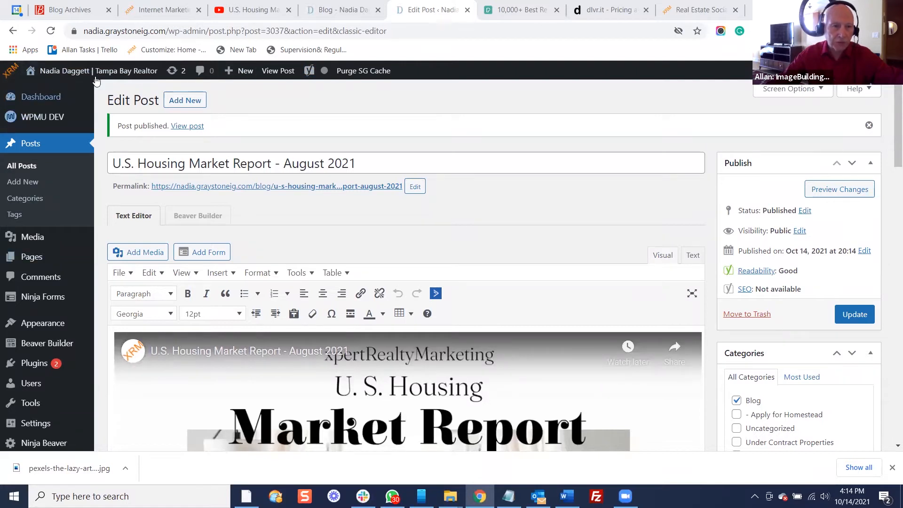
Open the published post in a new tab and review its video, description text and sidebar
{"action": "right_click", "coordinate": [280, 72]}
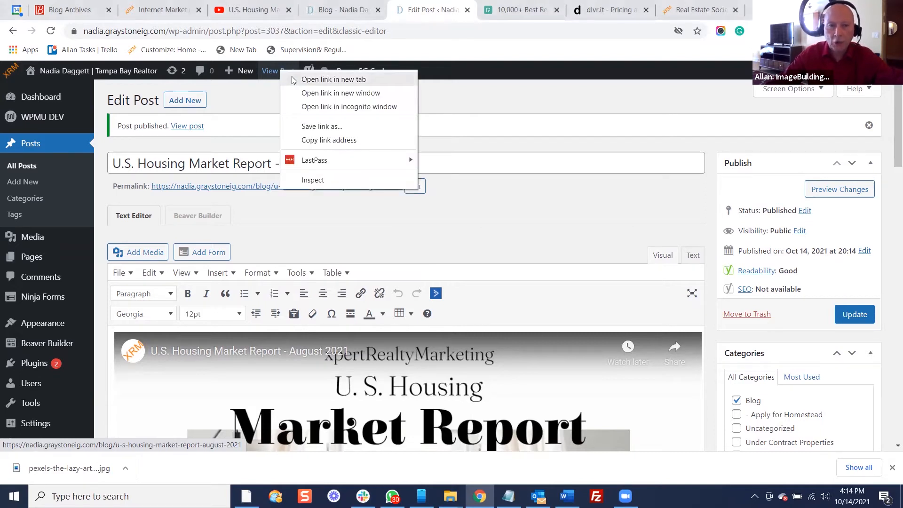
{"action": "left_click", "coordinate": [293, 80]}
{"action": "left_click", "coordinate": [466, 9]}
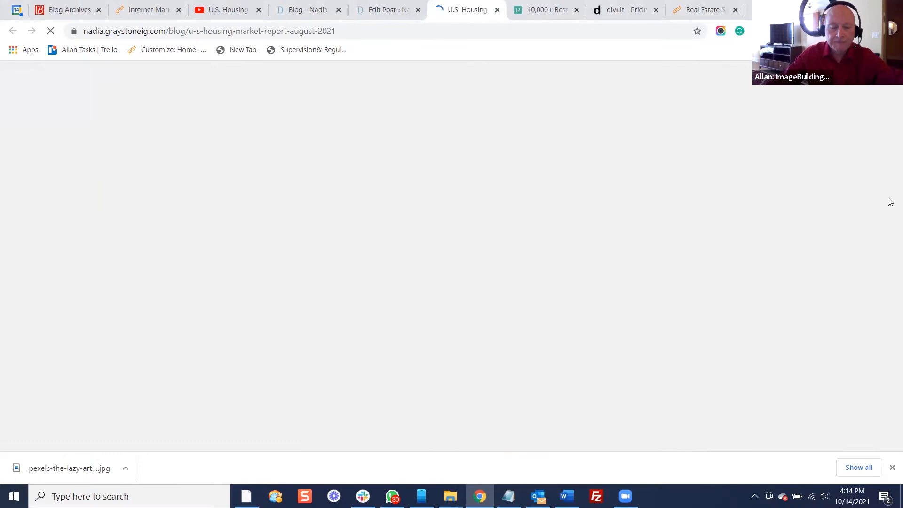
{"action": "scroll", "coordinate": [890, 204], "scroll_direction": "down", "scroll_amount": 3}
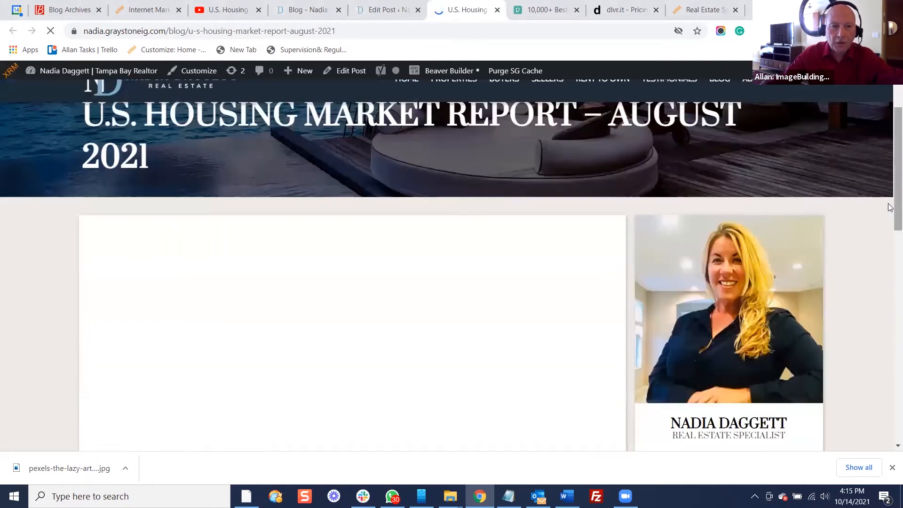
{"action": "scroll", "coordinate": [726, 254], "scroll_direction": "down", "scroll_amount": 3}
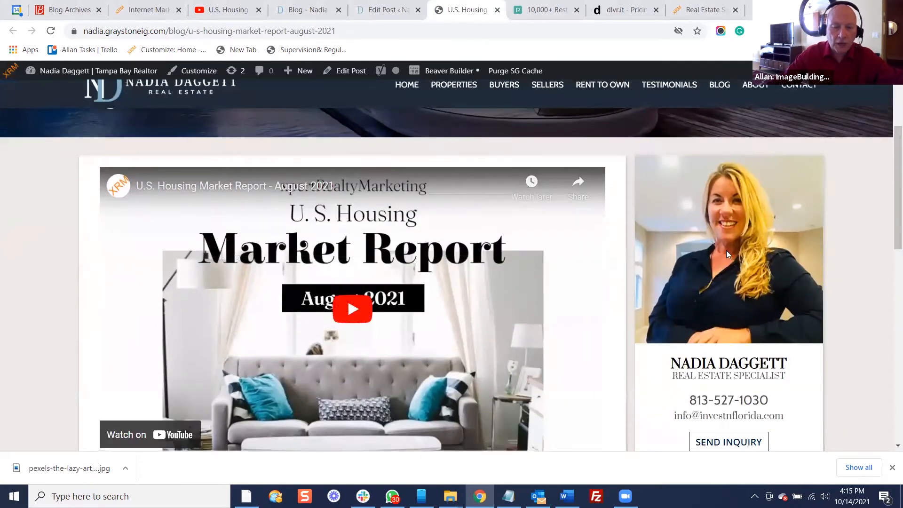
{"action": "scroll", "coordinate": [726, 254], "scroll_direction": "down", "scroll_amount": 5}
{"action": "scroll", "coordinate": [726, 254], "scroll_direction": "up", "scroll_amount": 3}
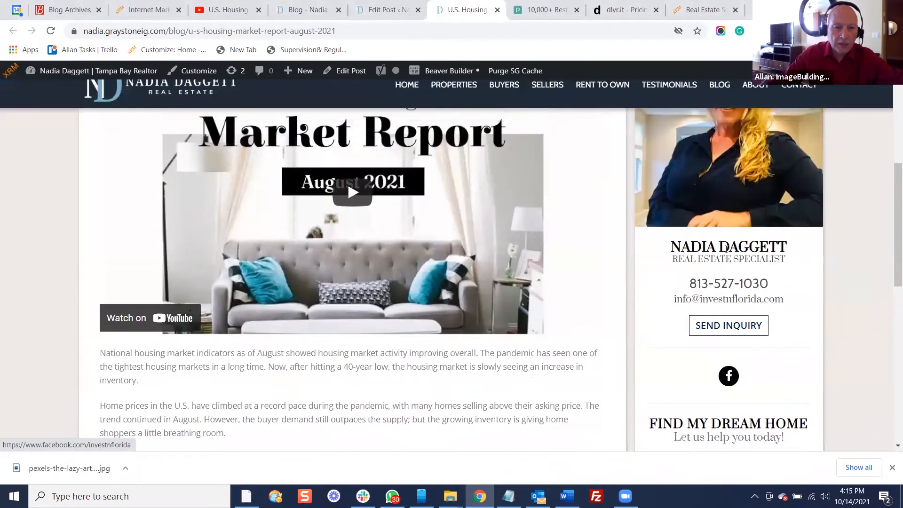
Play the embedded housing market video in the published post briefly and pause it
{"action": "scroll", "coordinate": [726, 249], "scroll_direction": "up", "scroll_amount": 1}
{"action": "left_click", "coordinate": [352, 249]}
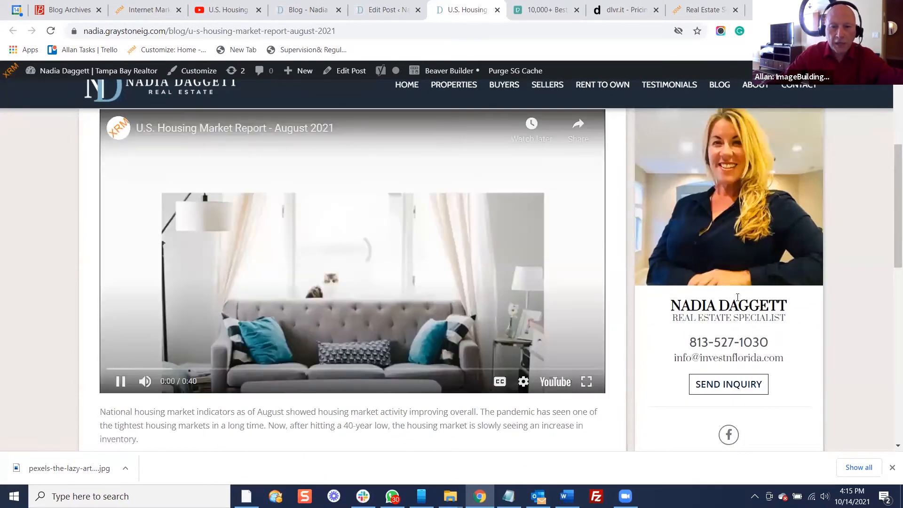
{"action": "left_click", "coordinate": [121, 382]}
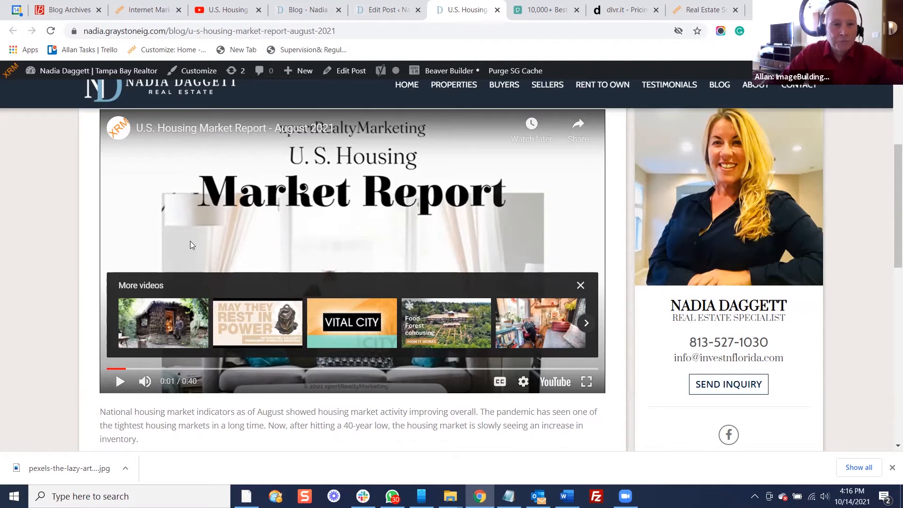
Look at the source YouTube video page and switch to the xpertRealtyMarketing training calendar page
{"action": "left_click", "coordinate": [237, 8]}
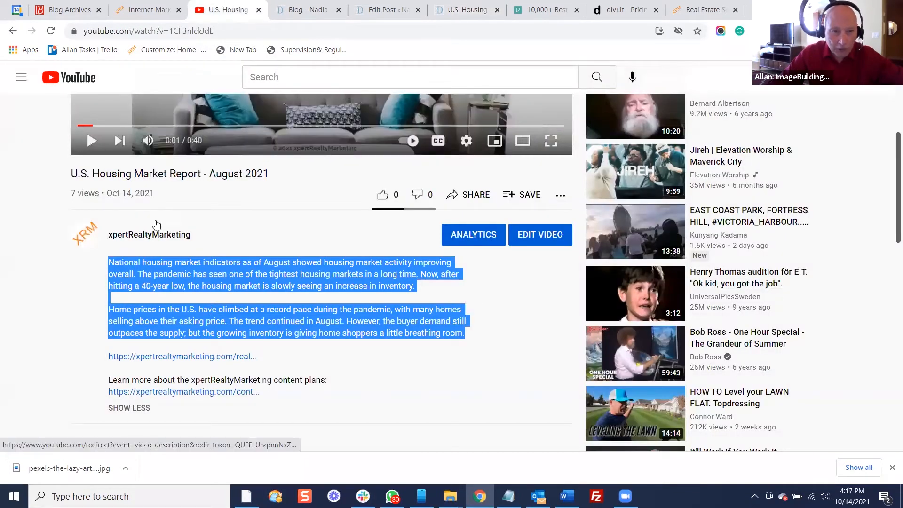
{"action": "left_click", "coordinate": [139, 10]}
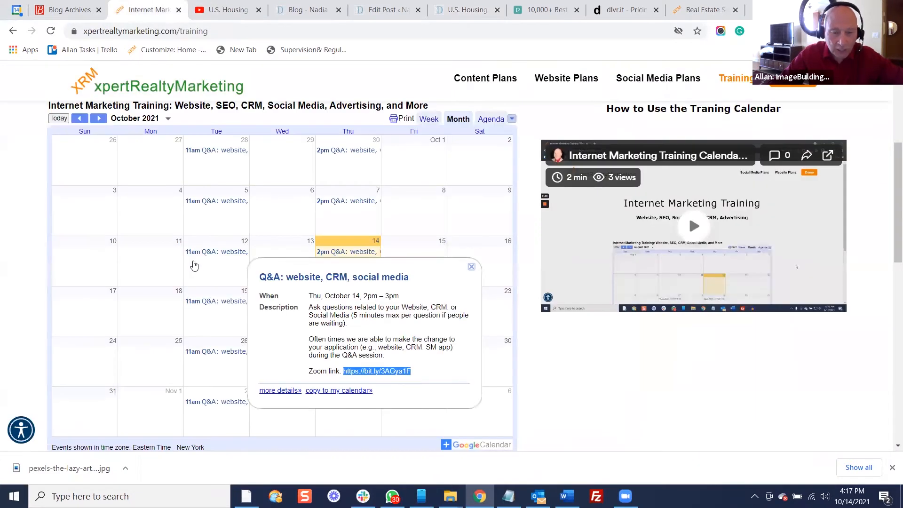
Close the training calendar event details and review the published housing market post's video, description text and sidebar
{"action": "left_click", "coordinate": [472, 267]}
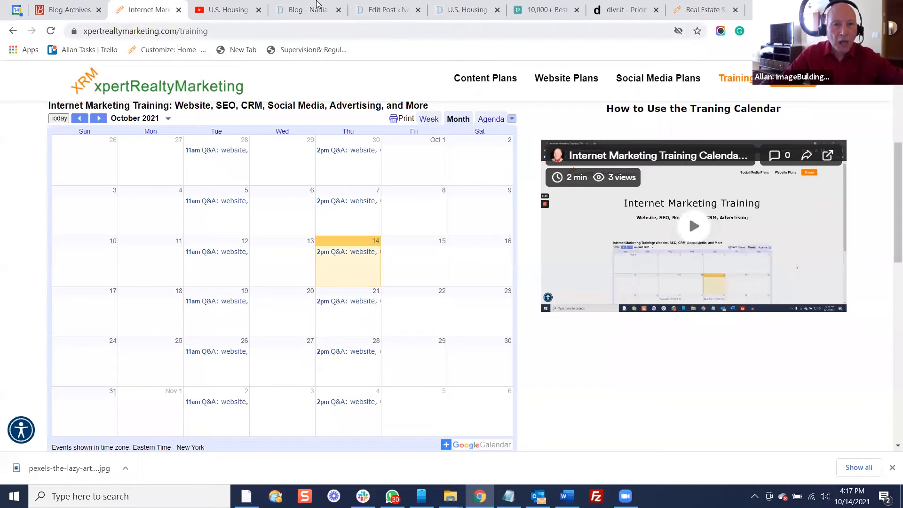
{"action": "left_click", "coordinate": [382, 15]}
{"action": "left_click", "coordinate": [465, 10]}
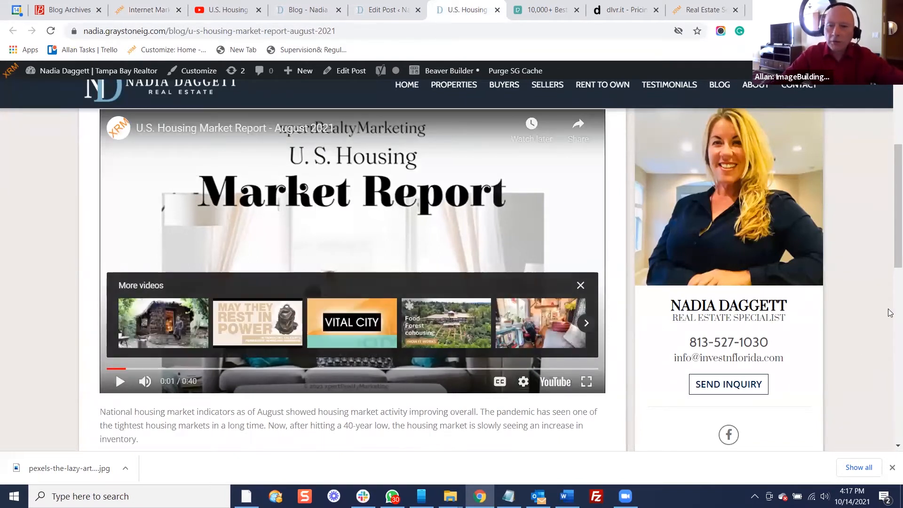
{"action": "scroll", "coordinate": [890, 272], "scroll_direction": "down", "scroll_amount": 1}
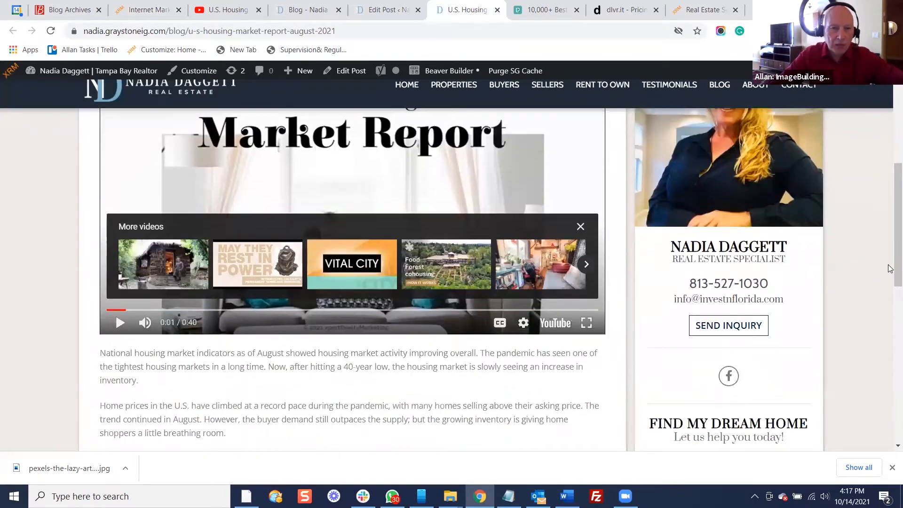
{"action": "scroll", "coordinate": [890, 268], "scroll_direction": "down", "scroll_amount": 1}
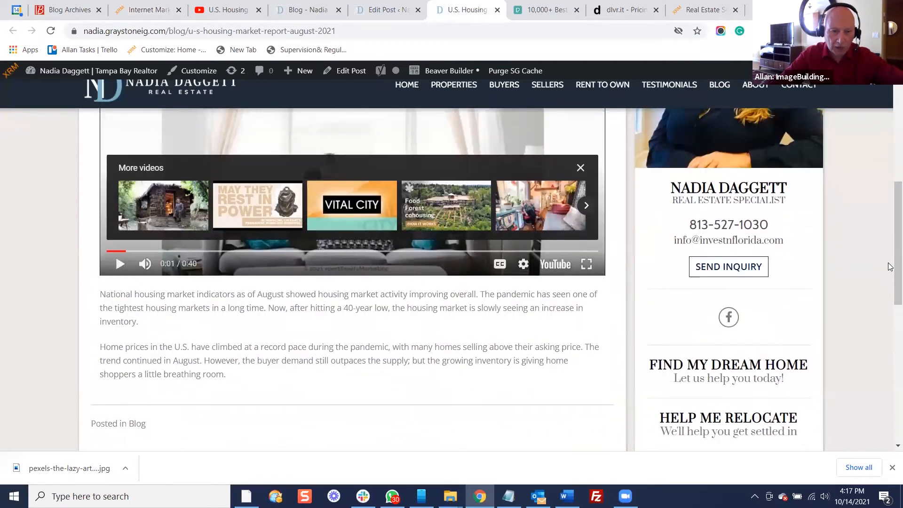
{"action": "scroll", "coordinate": [890, 266], "scroll_direction": "up", "scroll_amount": 1}
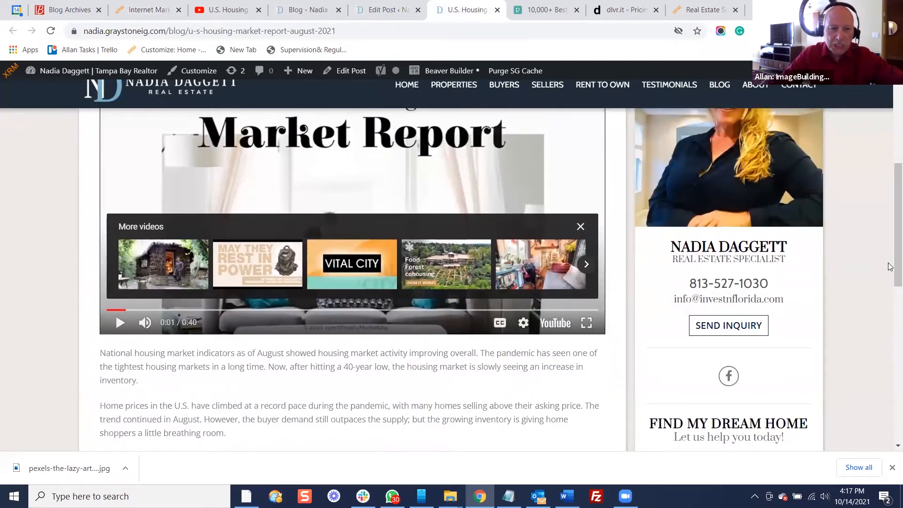
{"action": "scroll", "coordinate": [890, 267], "scroll_direction": "up", "scroll_amount": 1}
{"action": "scroll", "coordinate": [890, 267], "scroll_direction": "down", "scroll_amount": 1}
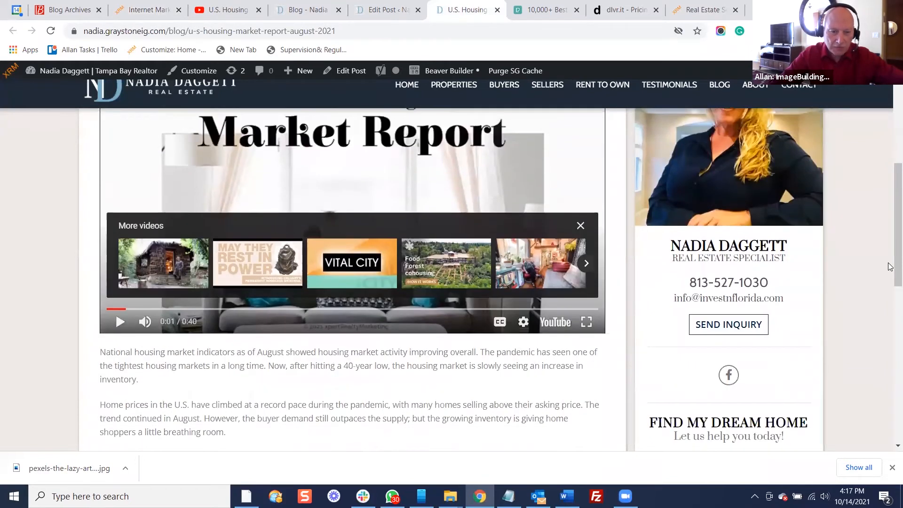
{"action": "scroll", "coordinate": [890, 266], "scroll_direction": "down", "scroll_amount": 3}
{"action": "scroll", "coordinate": [890, 267], "scroll_direction": "up", "scroll_amount": 3}
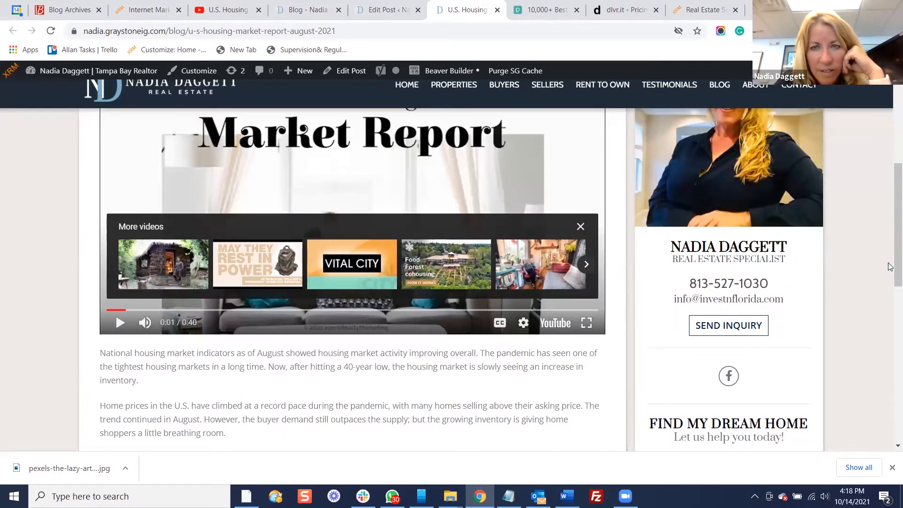
{"action": "scroll", "coordinate": [891, 266], "scroll_direction": "down", "scroll_amount": 6}
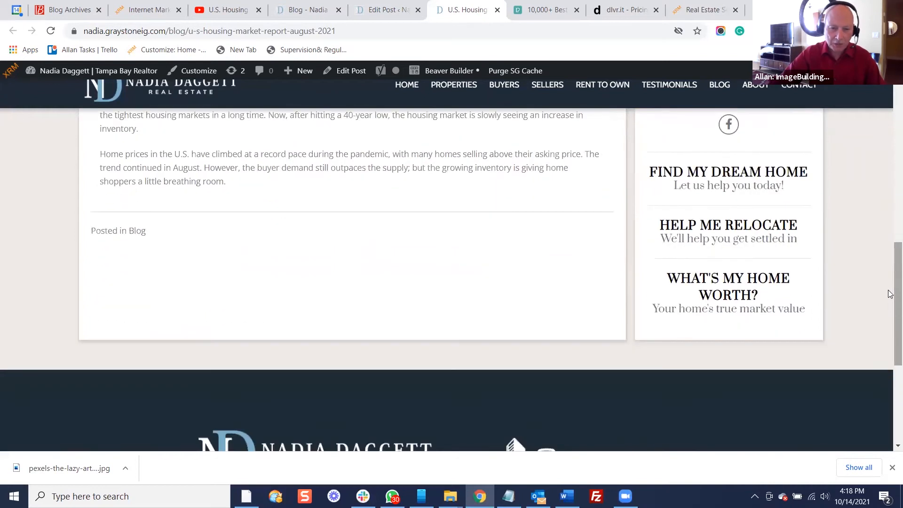
{"action": "scroll", "coordinate": [890, 294], "scroll_direction": "up", "scroll_amount": 10}
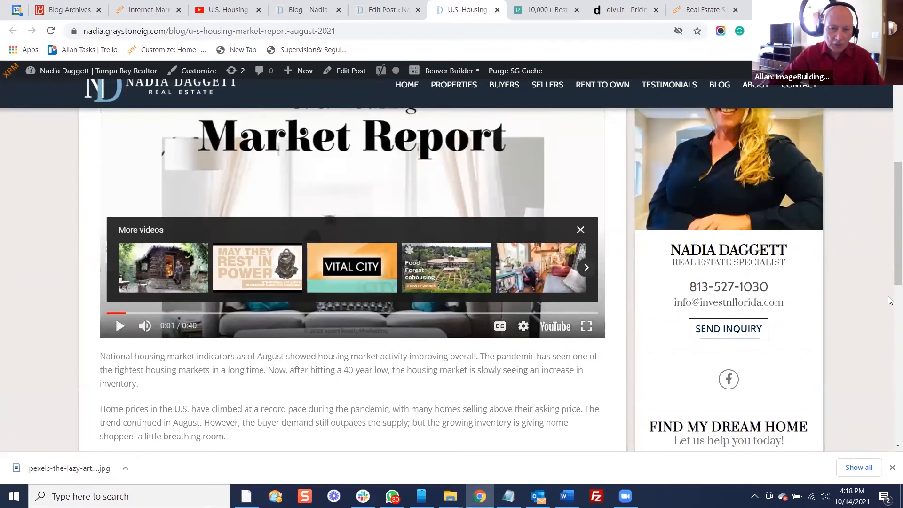
{"action": "scroll", "coordinate": [491, 340], "scroll_direction": "down", "scroll_amount": 1}
{"action": "scroll", "coordinate": [399, 323], "scroll_direction": "up", "scroll_amount": 1}
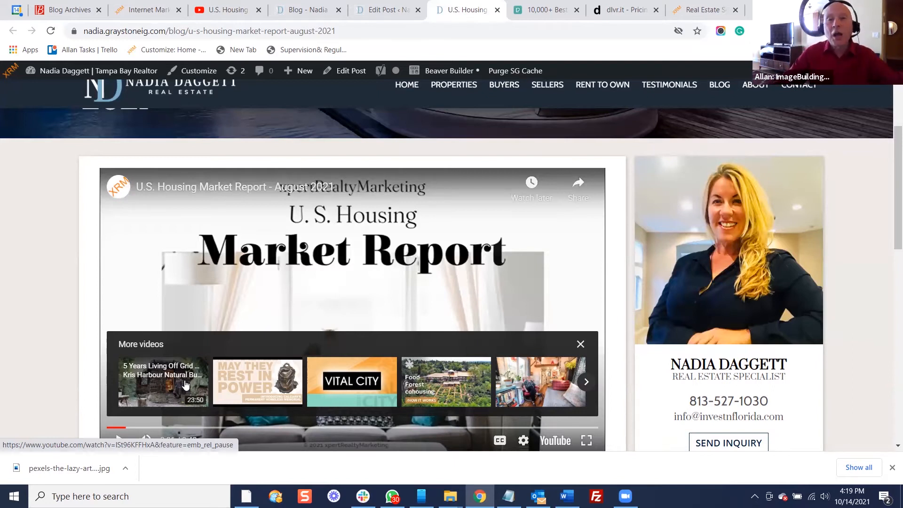
Open the suggested Vital City video from the embedded player, close its page and dismiss the player's suggested videos
{"action": "left_click", "coordinate": [330, 394]}
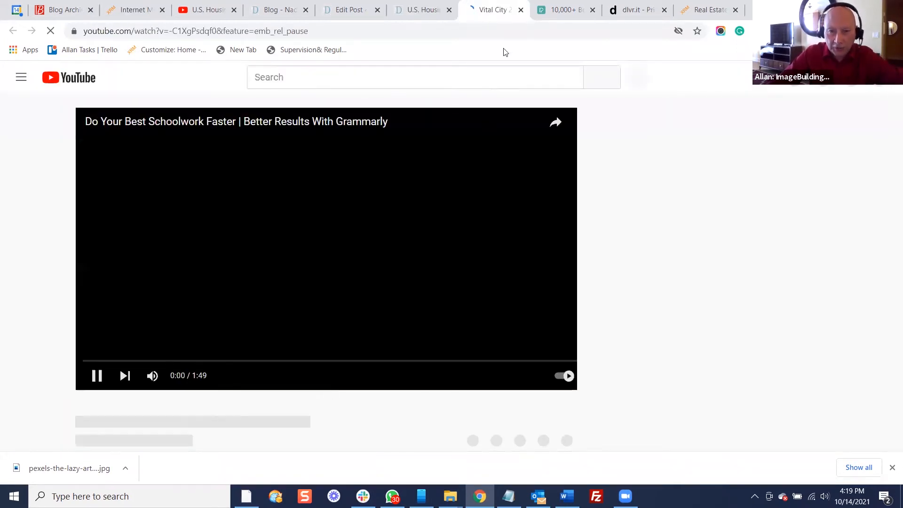
{"action": "left_click", "coordinate": [521, 10]}
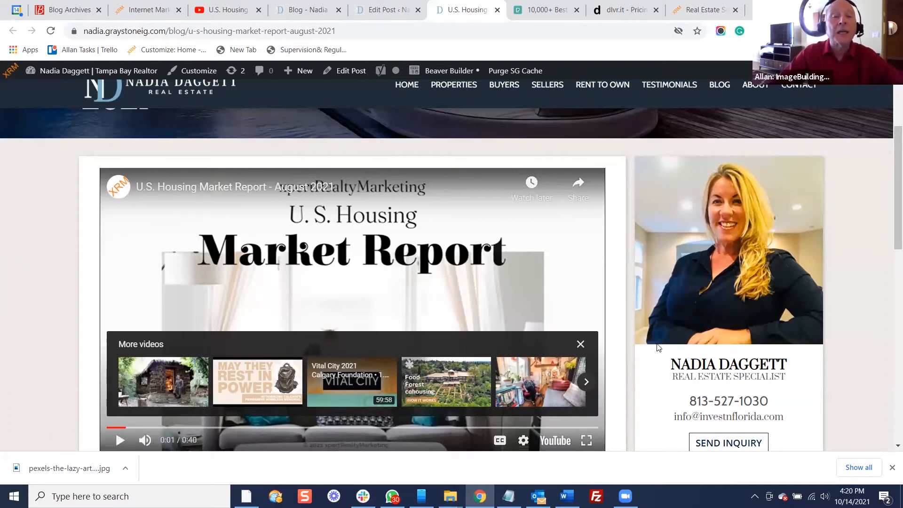
{"action": "left_click", "coordinate": [581, 345]}
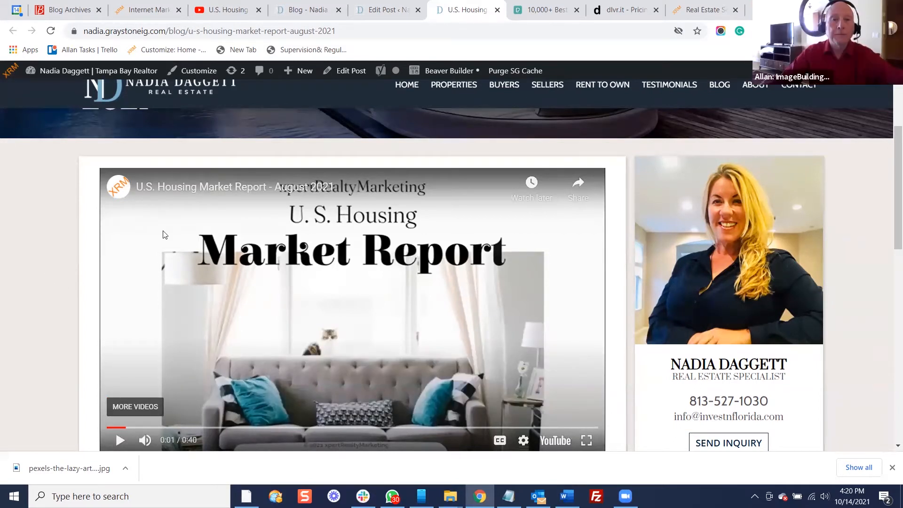
{"action": "scroll", "coordinate": [550, 273], "scroll_direction": "down", "scroll_amount": 3}
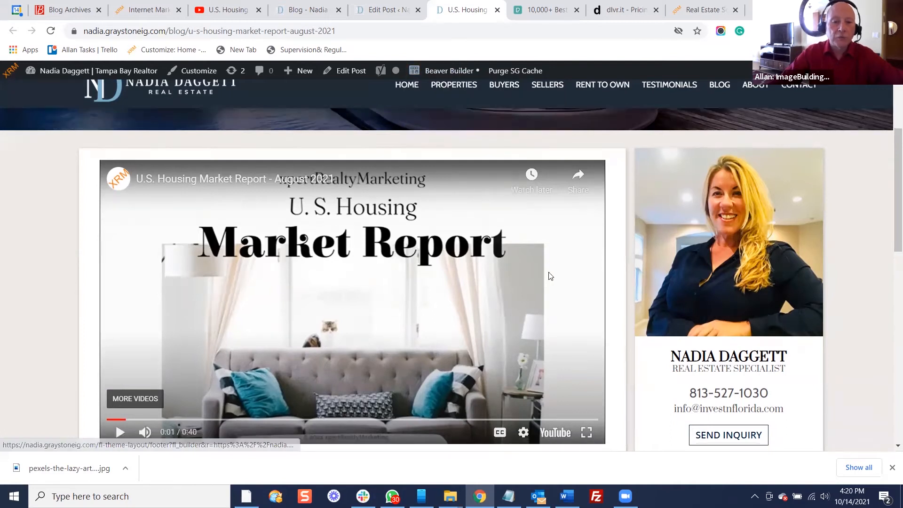
{"action": "scroll", "coordinate": [550, 235], "scroll_direction": "up", "scroll_amount": 3}
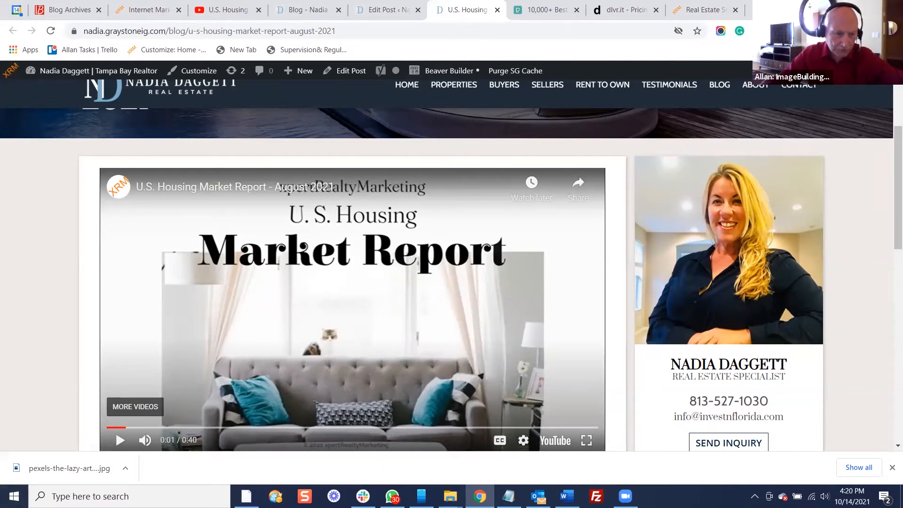
Switch to WhatsApp, open the shared link to the realtor's YouTube channel and look over its videos
{"action": "mouse_move", "coordinate": [392, 496]}
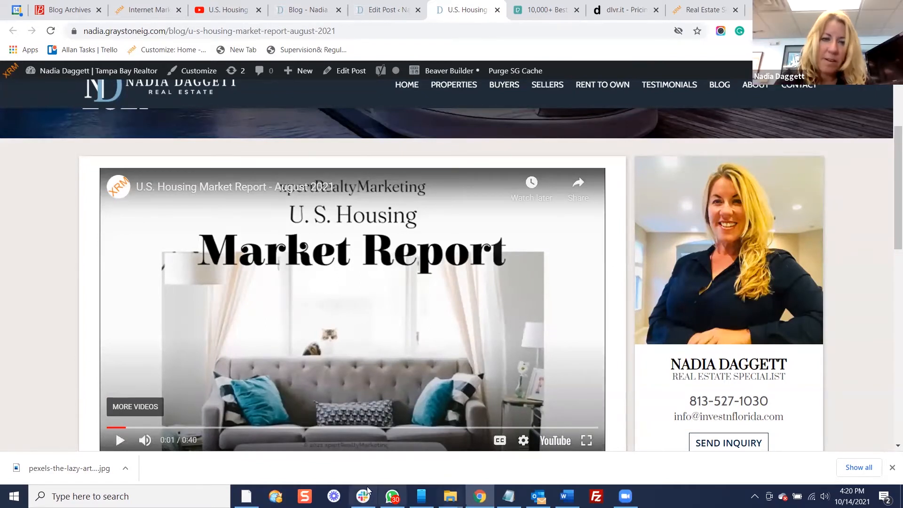
{"action": "mouse_move", "coordinate": [392, 496]}
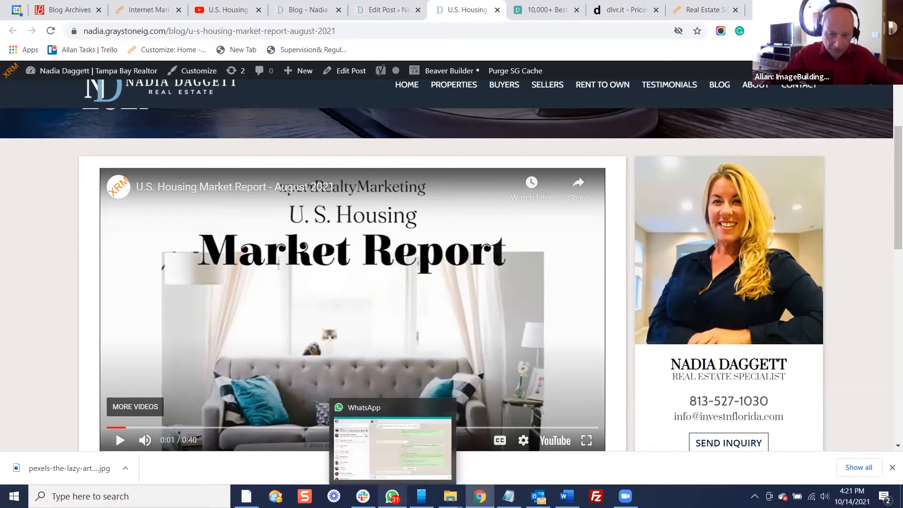
{"action": "left_click", "coordinate": [374, 459]}
{"action": "left_click", "coordinate": [406, 428]}
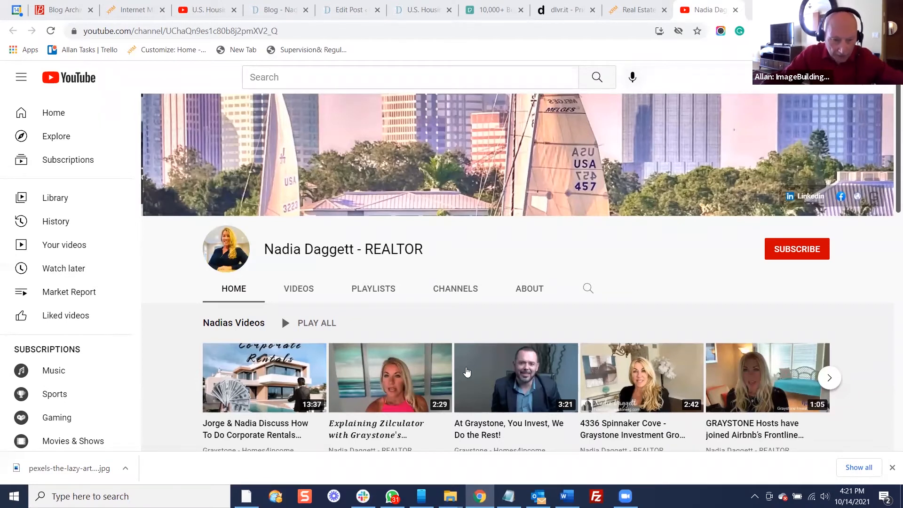
{"action": "scroll", "coordinate": [475, 359], "scroll_direction": "down", "scroll_amount": 1}
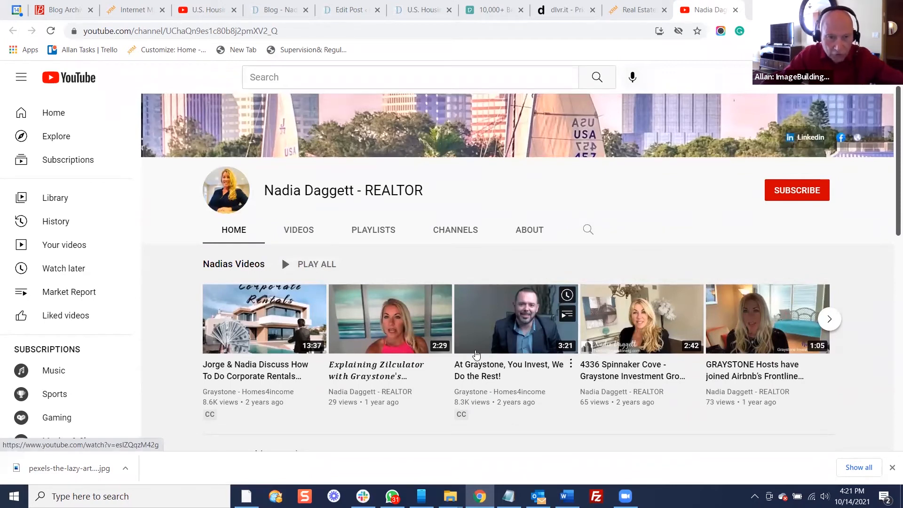
Open the channel's corporate rentals video, pause playback and expand the full description to read it
{"action": "left_click", "coordinate": [252, 370]}
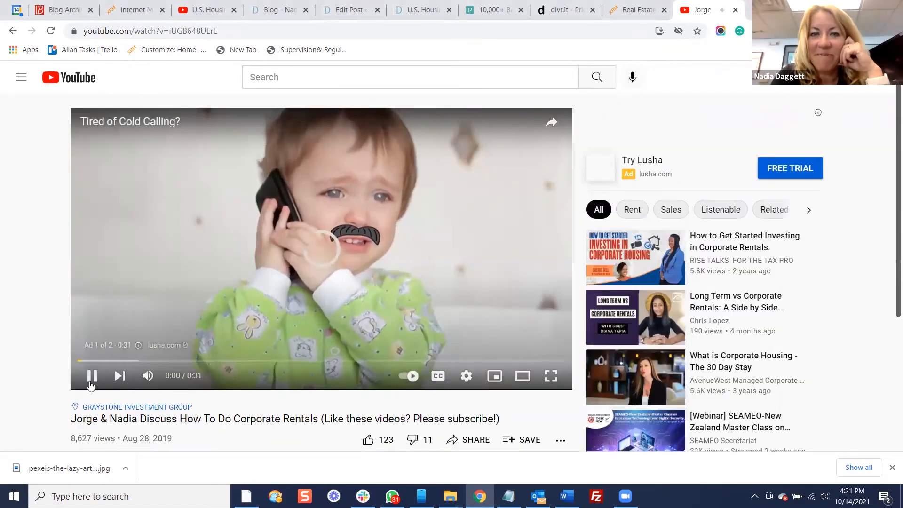
{"action": "left_click", "coordinate": [92, 376]}
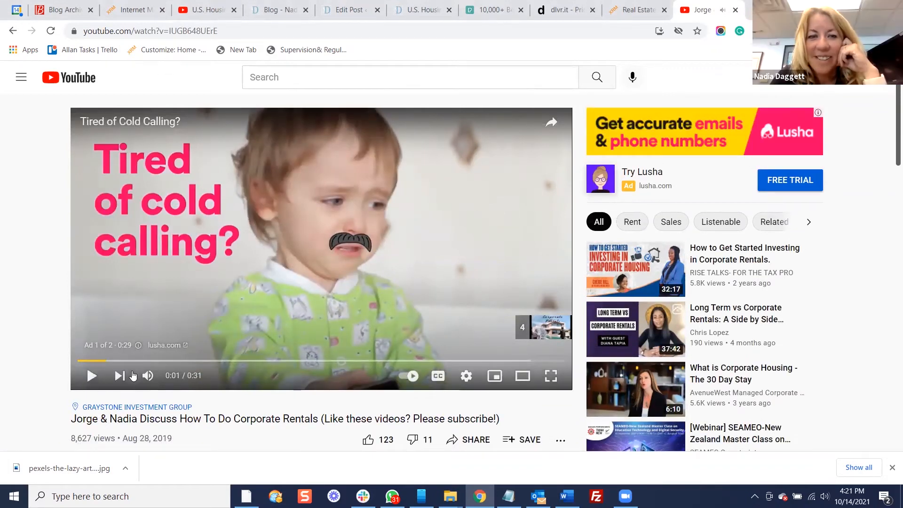
{"action": "scroll", "coordinate": [136, 376], "scroll_direction": "down", "scroll_amount": 1}
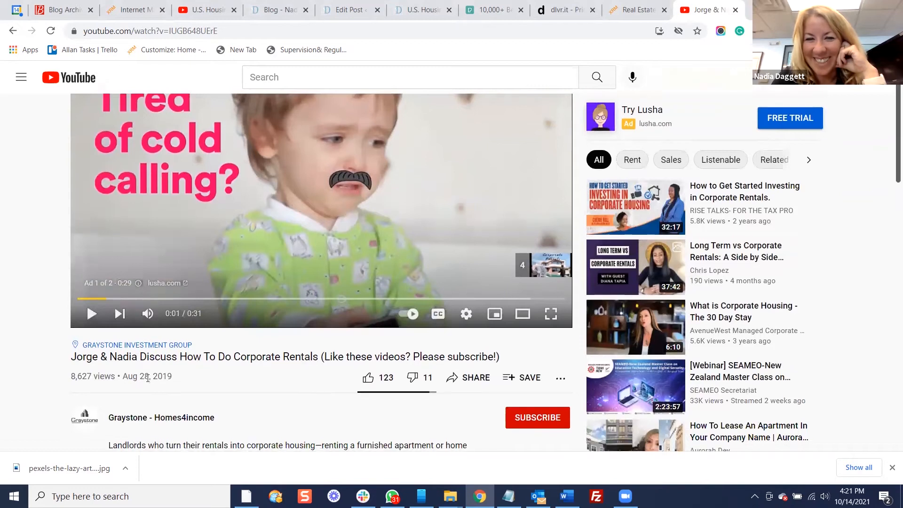
{"action": "scroll", "coordinate": [147, 378], "scroll_direction": "down", "scroll_amount": 2}
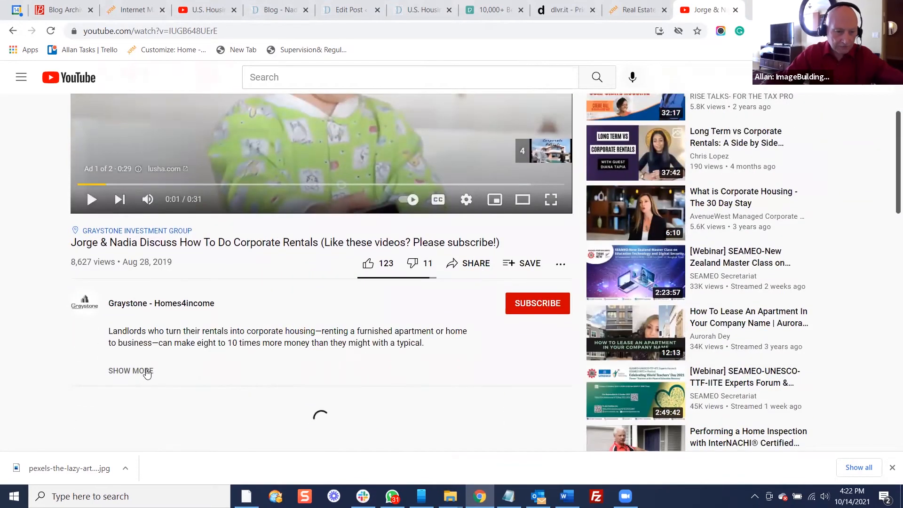
{"action": "left_click", "coordinate": [148, 372]}
{"action": "scroll", "coordinate": [150, 369], "scroll_direction": "down", "scroll_amount": 1}
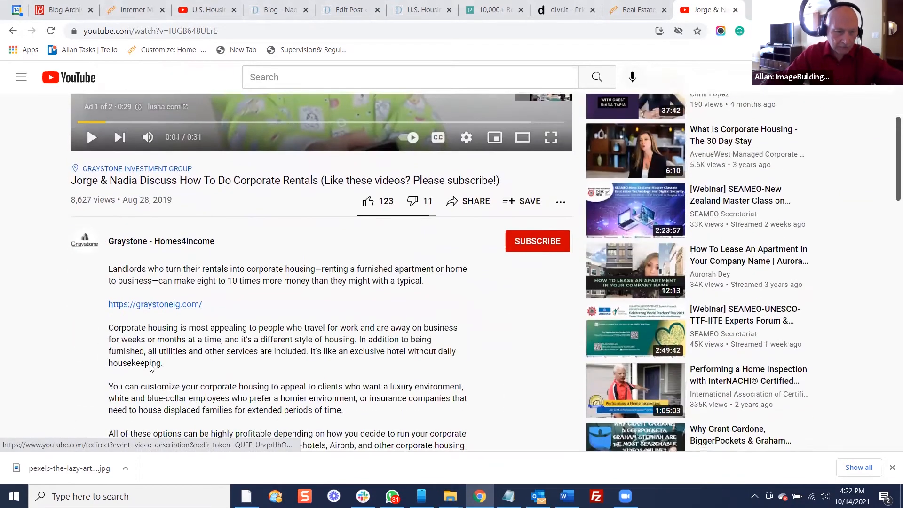
{"action": "scroll", "coordinate": [151, 368], "scroll_direction": "down", "scroll_amount": 2}
{"action": "scroll", "coordinate": [152, 367], "scroll_direction": "down", "scroll_amount": 3}
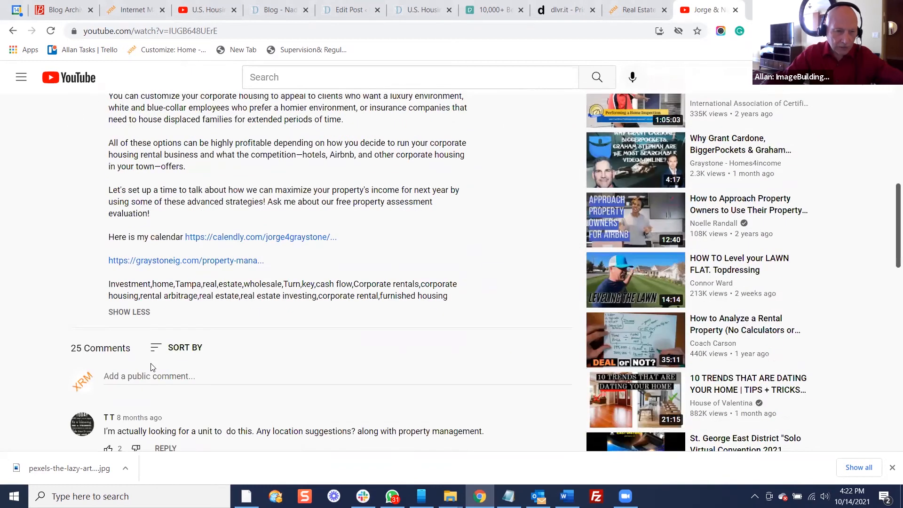
{"action": "scroll", "coordinate": [233, 362], "scroll_direction": "up", "scroll_amount": 7}
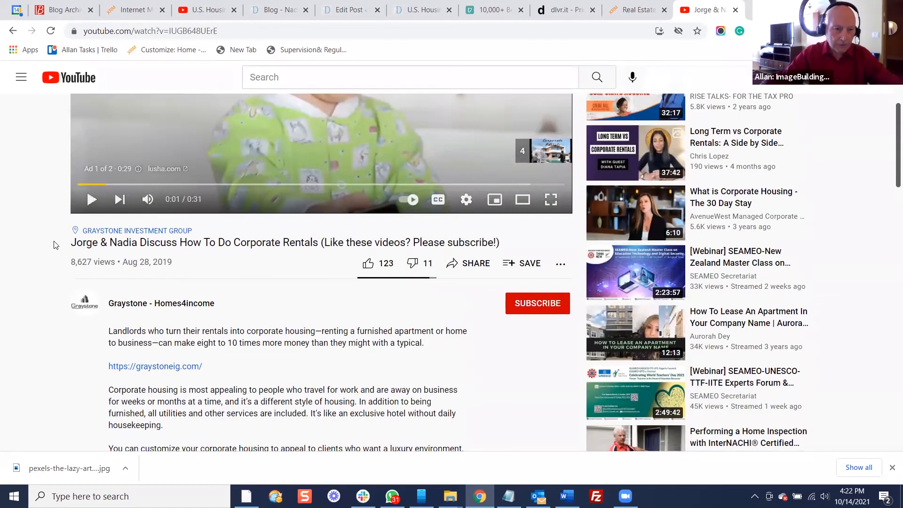
Copy the corporate rentals video's title, leaving out the parenthesised subscribe request
{"action": "left_click_drag", "start_coordinate": [54, 244], "coordinate": [320, 246]}
{"action": "right_click", "coordinate": [320, 246]}
{"action": "left_click", "coordinate": [335, 253]}
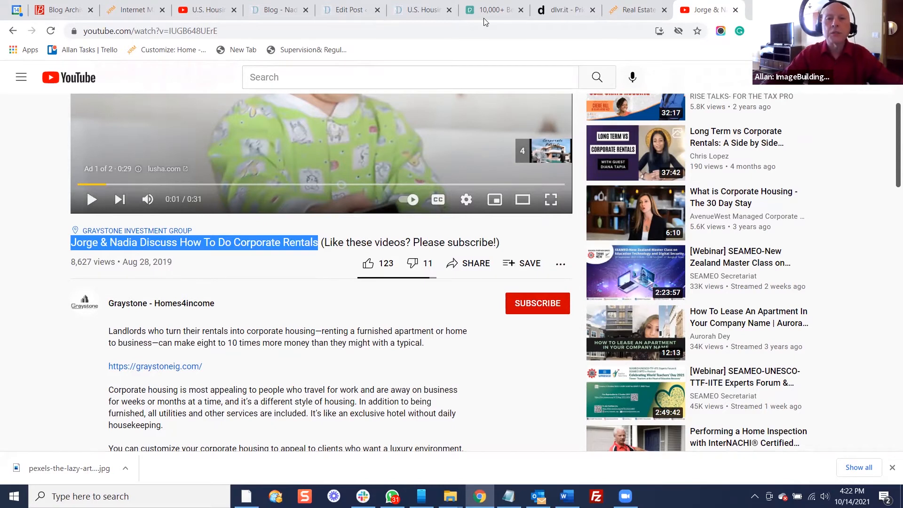
Close the published housing market report post and its WordPress edit page
{"action": "left_click", "coordinate": [420, 16]}
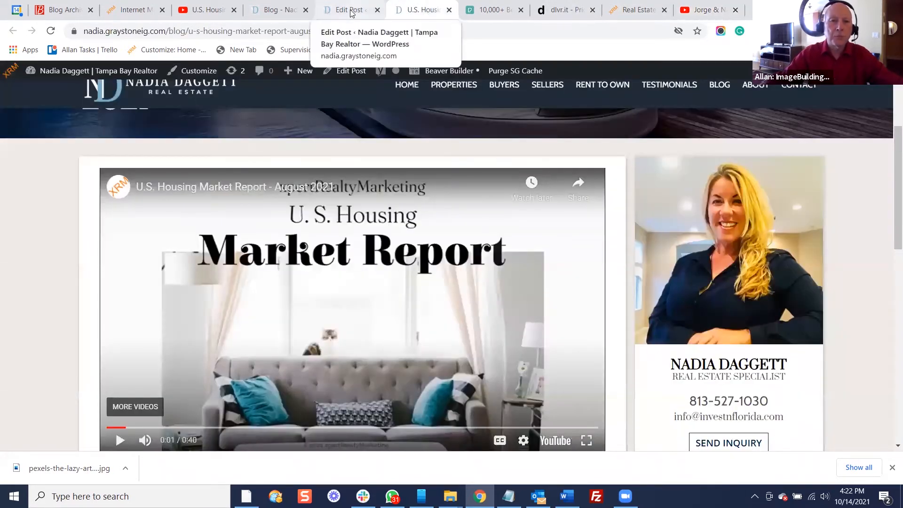
{"action": "left_click", "coordinate": [351, 12]}
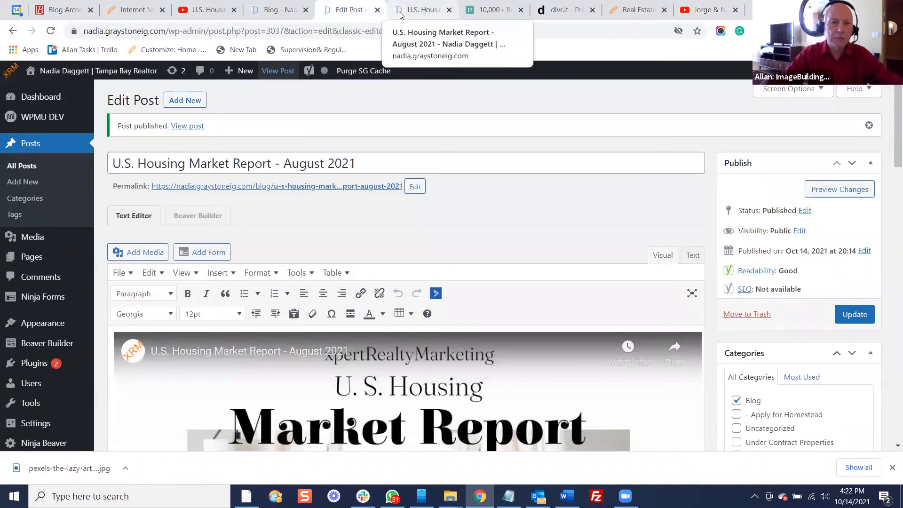
{"action": "left_click", "coordinate": [399, 14]}
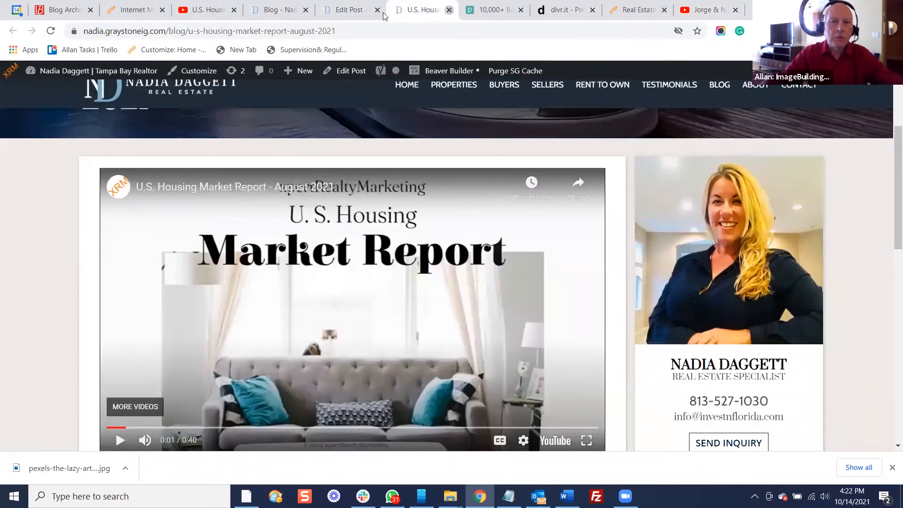
{"action": "left_click", "coordinate": [449, 9]}
{"action": "left_click", "coordinate": [340, 7]}
{"action": "left_click", "coordinate": [377, 10]}
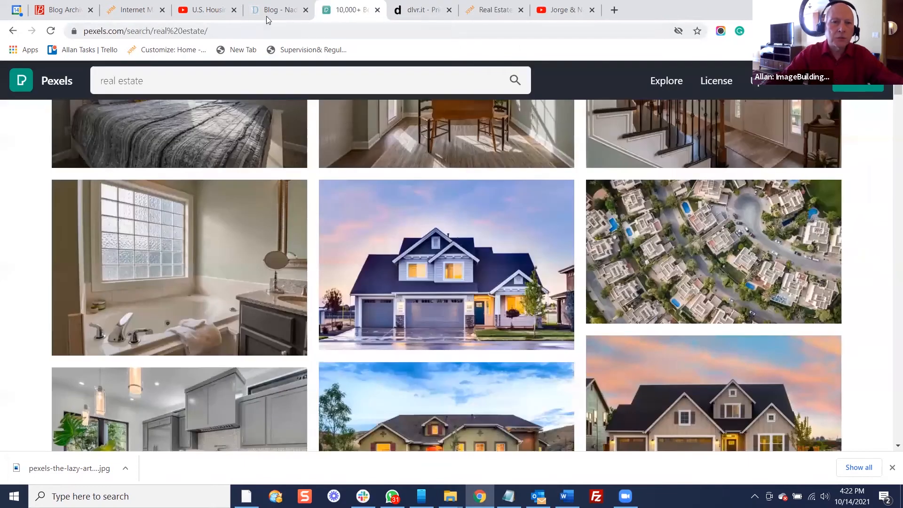
Go from the site's blog page to the WordPress dashboard and open the list of posts
{"action": "left_click", "coordinate": [268, 11]}
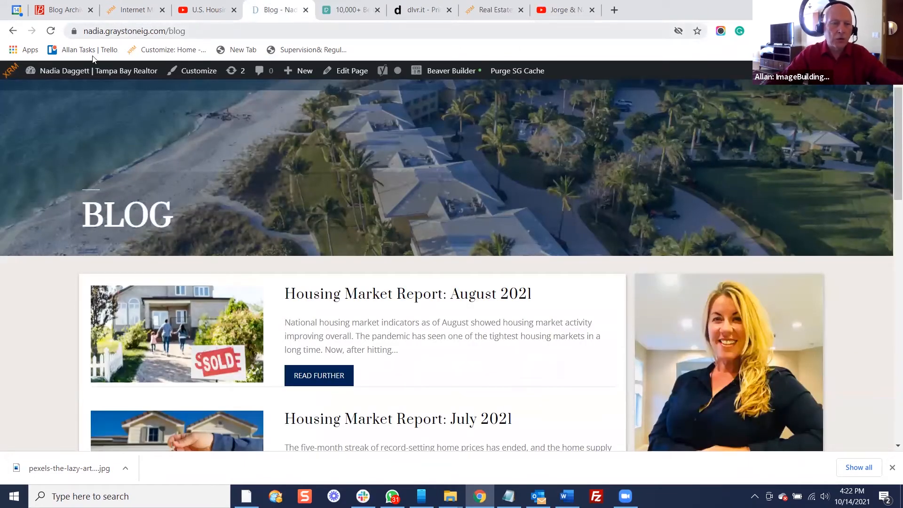
{"action": "mouse_move", "coordinate": [68, 68]}
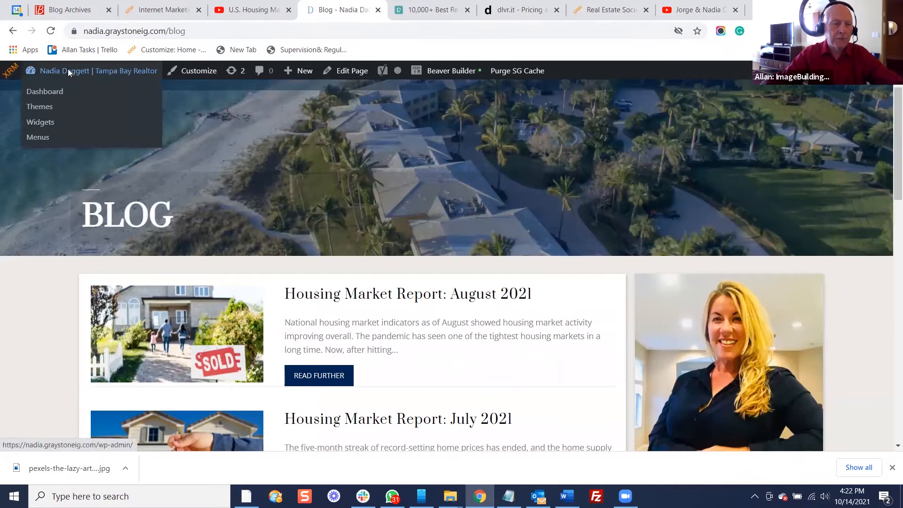
{"action": "left_click", "coordinate": [45, 92]}
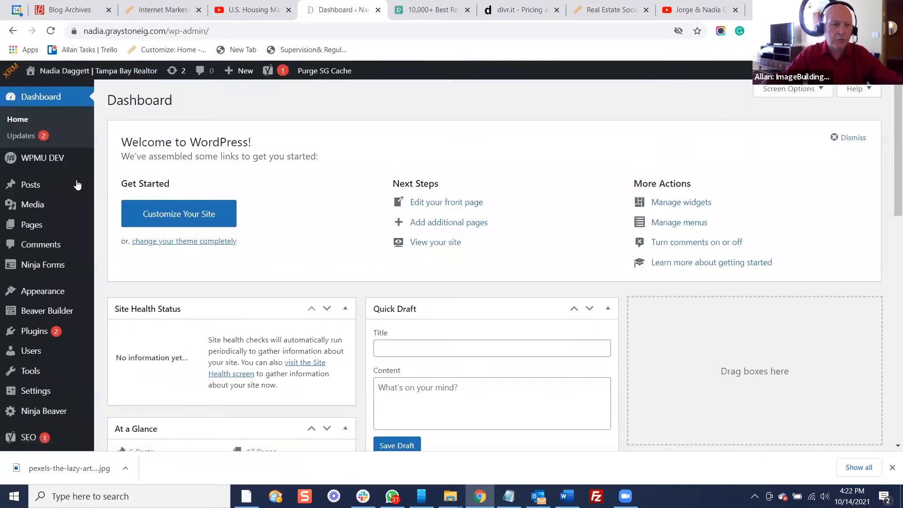
{"action": "left_click", "coordinate": [34, 188]}
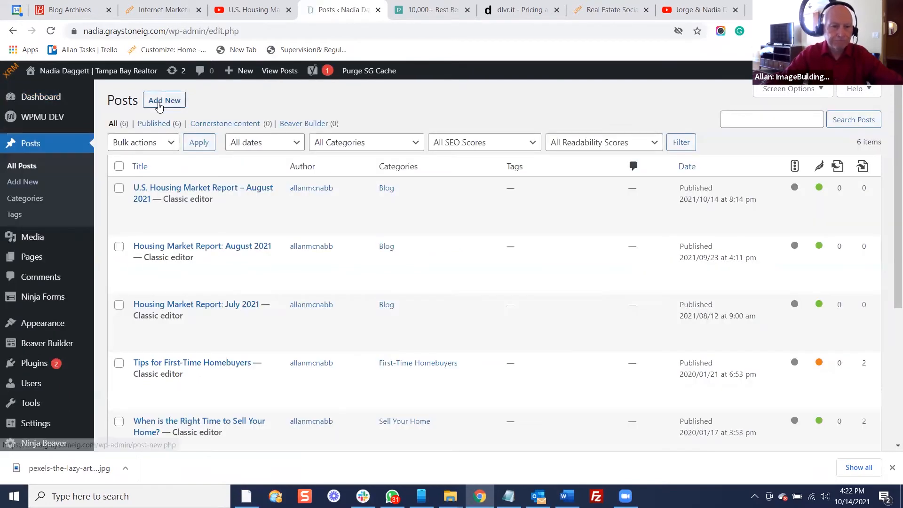
Create a new post and paste the copied corporate rentals video title as its title
{"action": "left_click", "coordinate": [159, 101]}
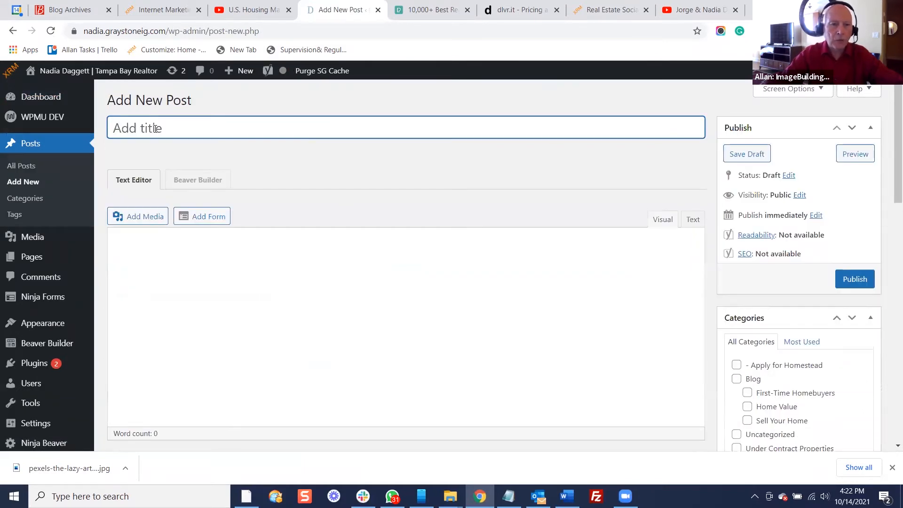
{"action": "right_click", "coordinate": [156, 129]}
{"action": "left_click", "coordinate": [191, 218]}
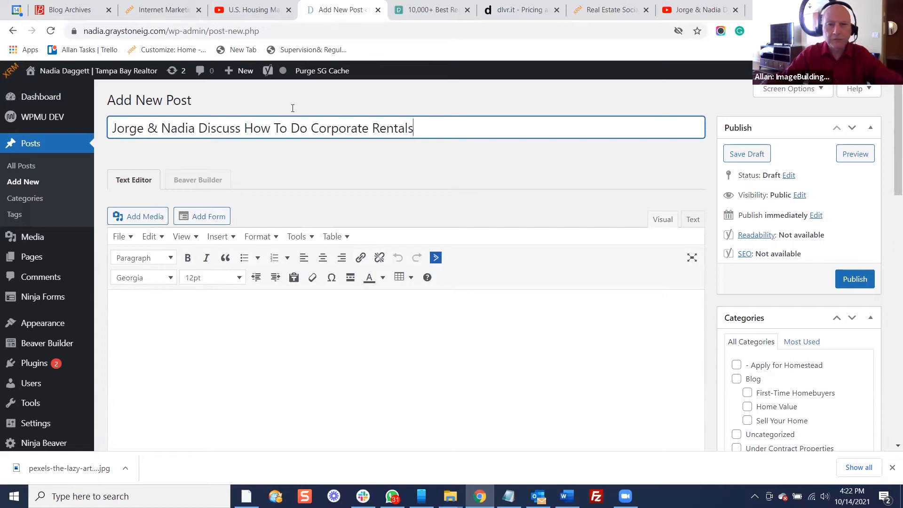
{"action": "left_click", "coordinate": [268, 331]}
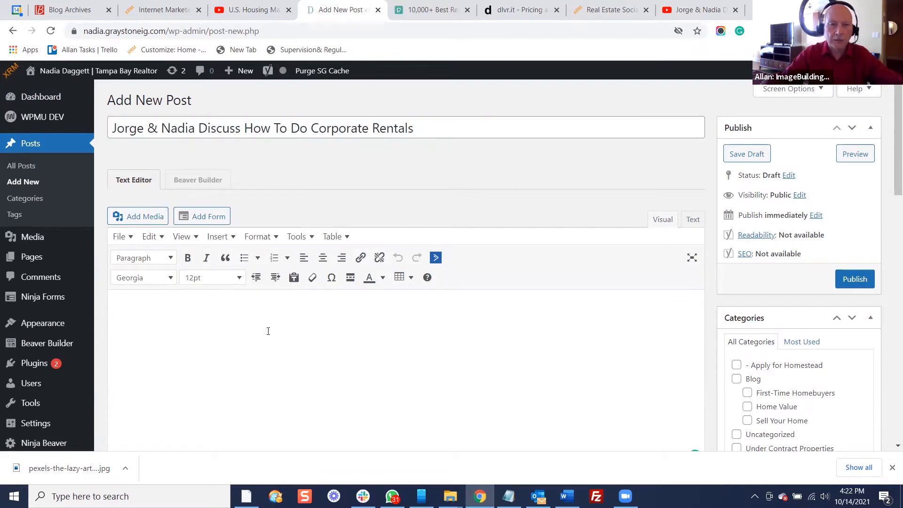
Close the U.S. Housing Market Report video page and place the corporate rentals video page right after the new post's page
{"action": "left_click", "coordinate": [277, 8]}
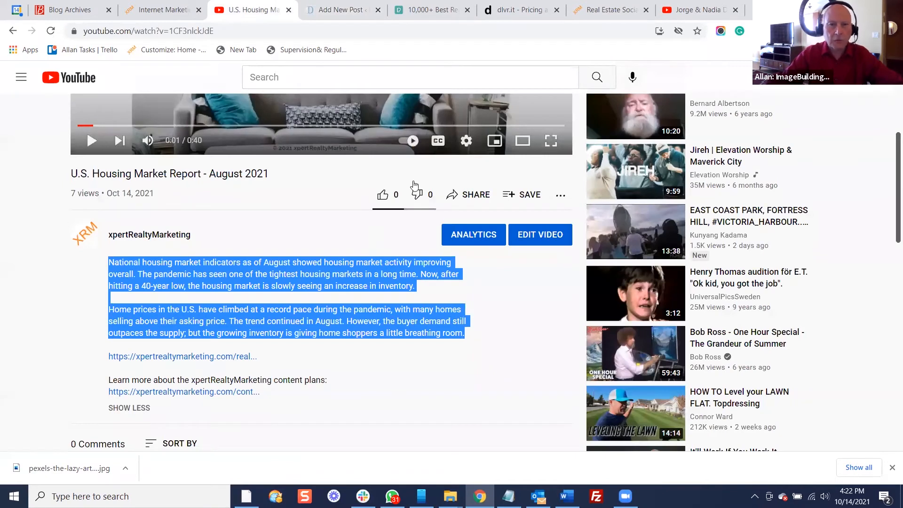
{"action": "left_click", "coordinate": [288, 10]}
{"action": "left_click_drag", "start_coordinate": [588, 11], "coordinate": [339, 7]}
{"action": "left_click", "coordinate": [241, 9]}
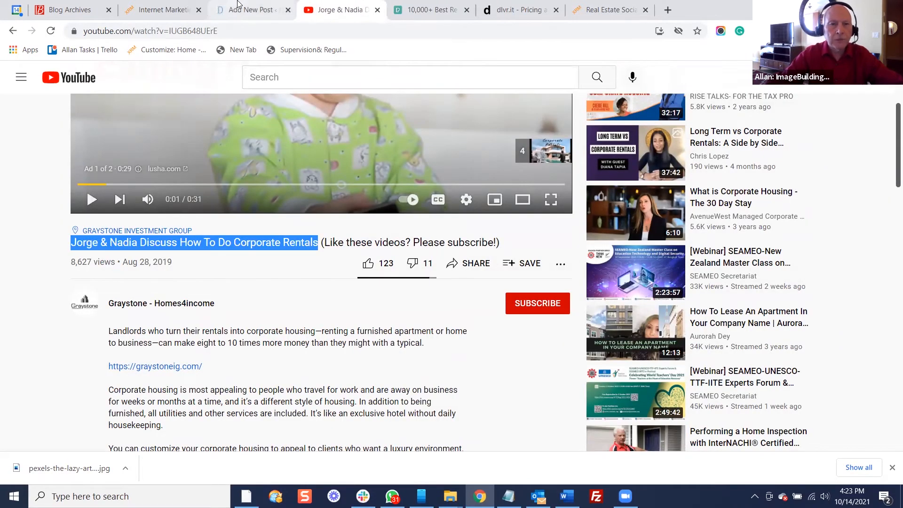
{"action": "left_click", "coordinate": [343, 9]}
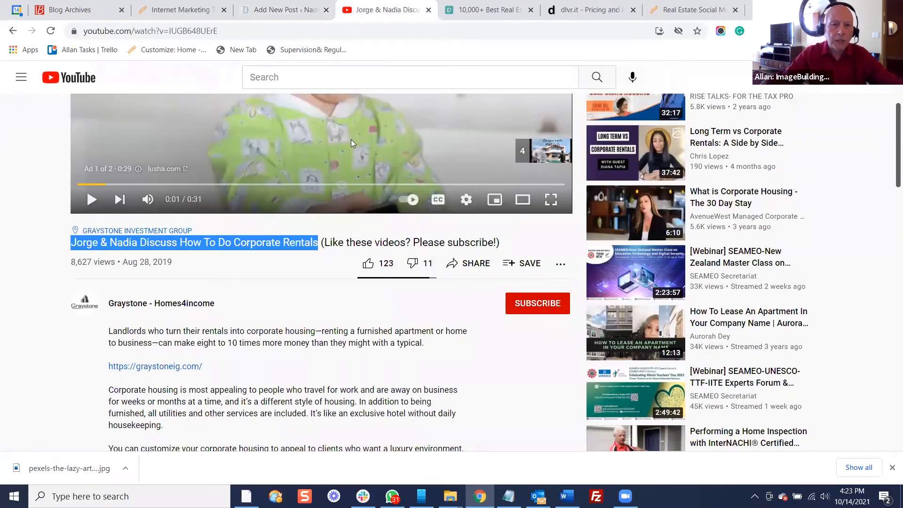
Open the corporate rentals video's sharing options and copy its full iframe embed code
{"action": "left_click", "coordinate": [477, 264]}
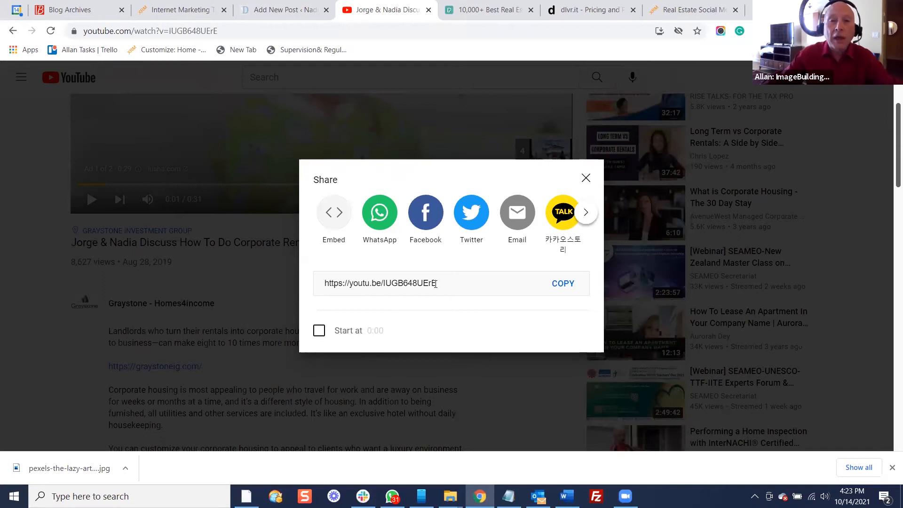
{"action": "left_click", "coordinate": [339, 217]}
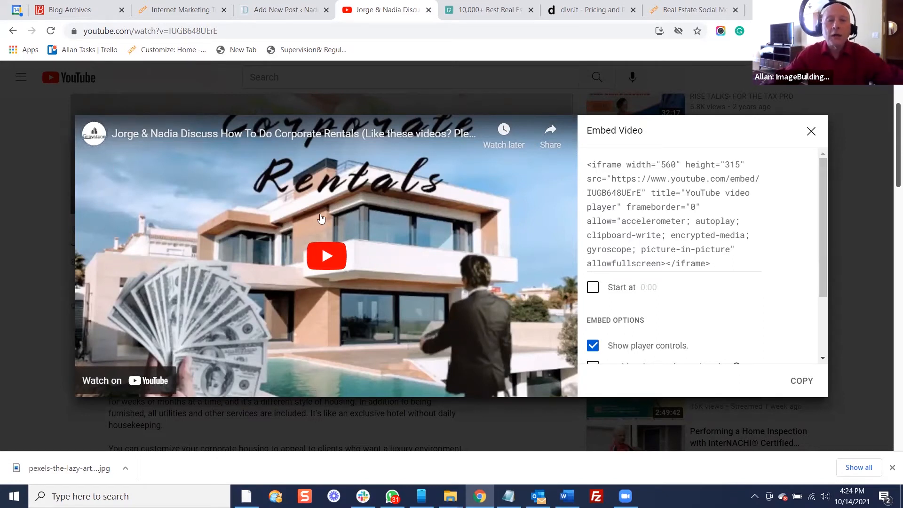
{"action": "left_click", "coordinate": [698, 257]}
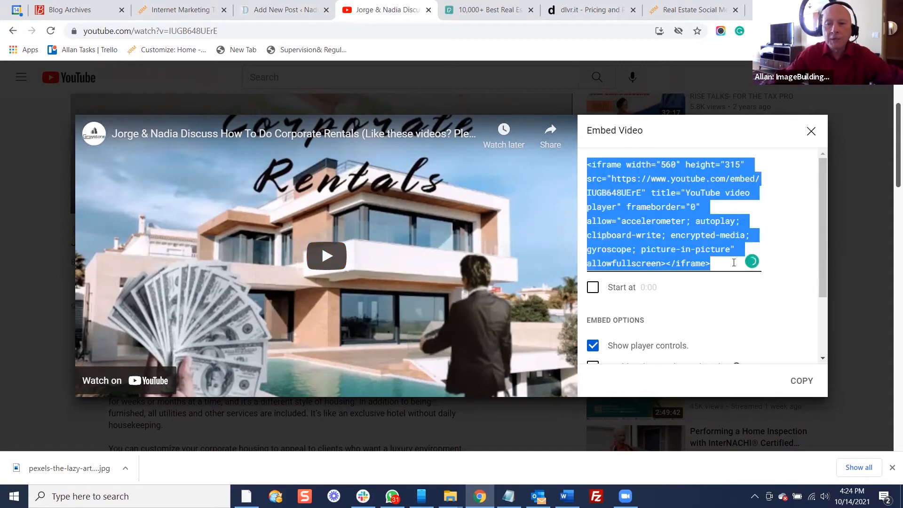
{"action": "right_click", "coordinate": [711, 241]}
{"action": "left_click", "coordinate": [696, 283]}
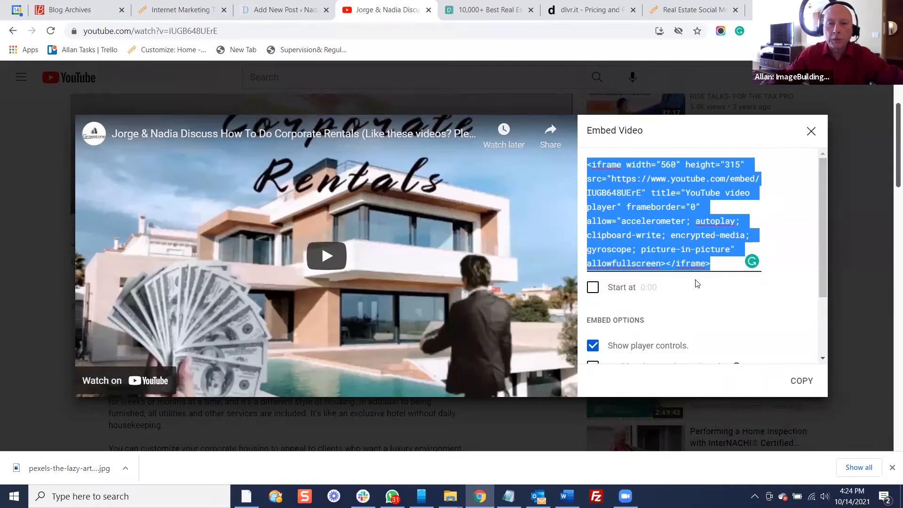
Paste the video's embed code into the new post's body as HTML text
{"action": "left_click", "coordinate": [275, 10]}
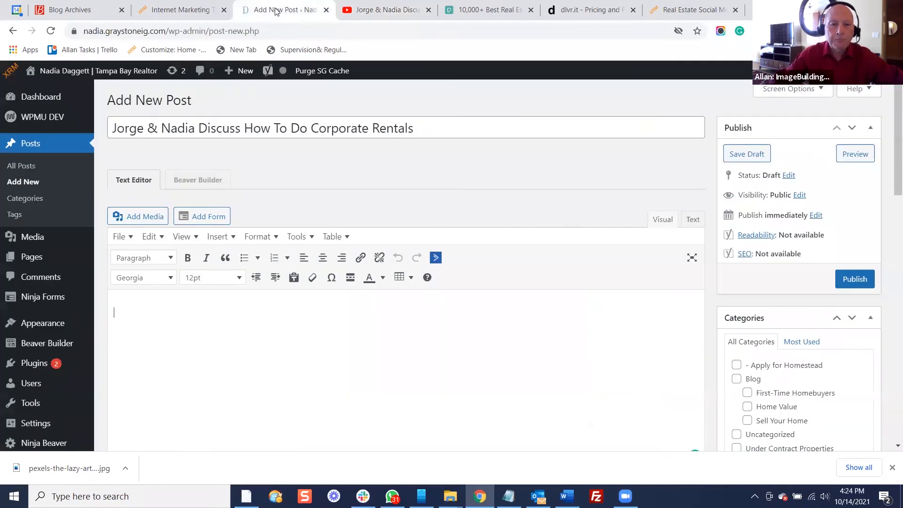
{"action": "left_click", "coordinate": [693, 219]}
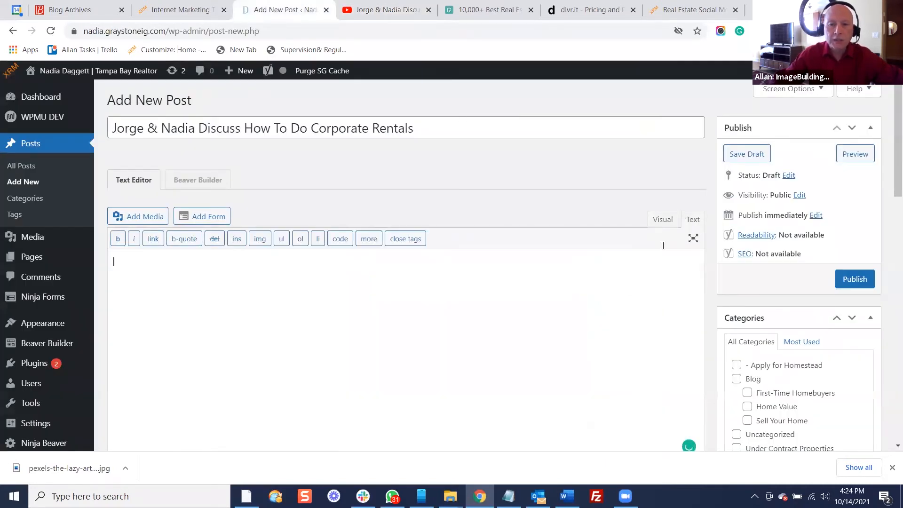
{"action": "right_click", "coordinate": [445, 265]}
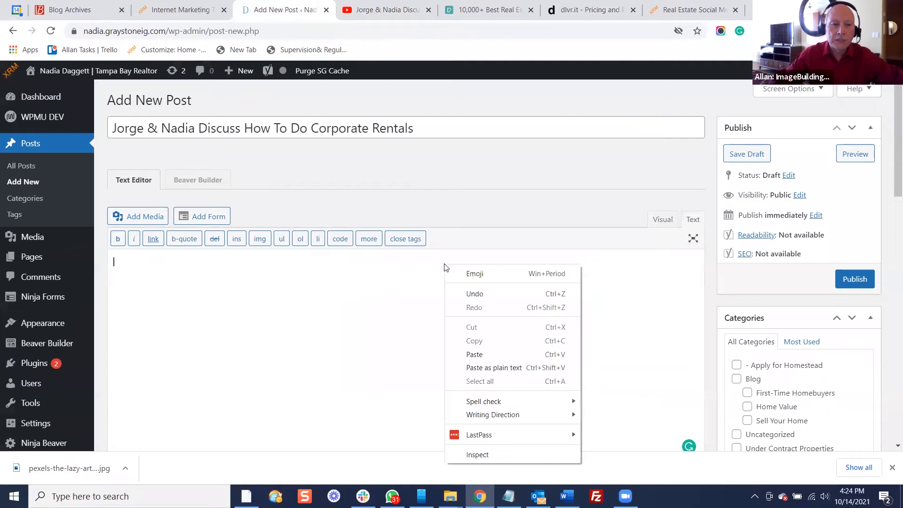
{"action": "left_click", "coordinate": [481, 355]}
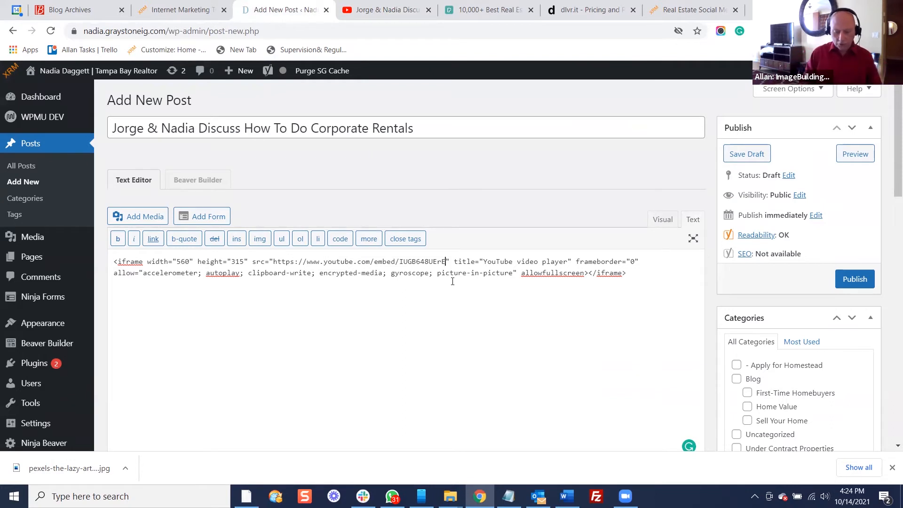
Append ?rel=0 to the video URL in the iframe's src attribute
{"action": "type", "text": "?"}
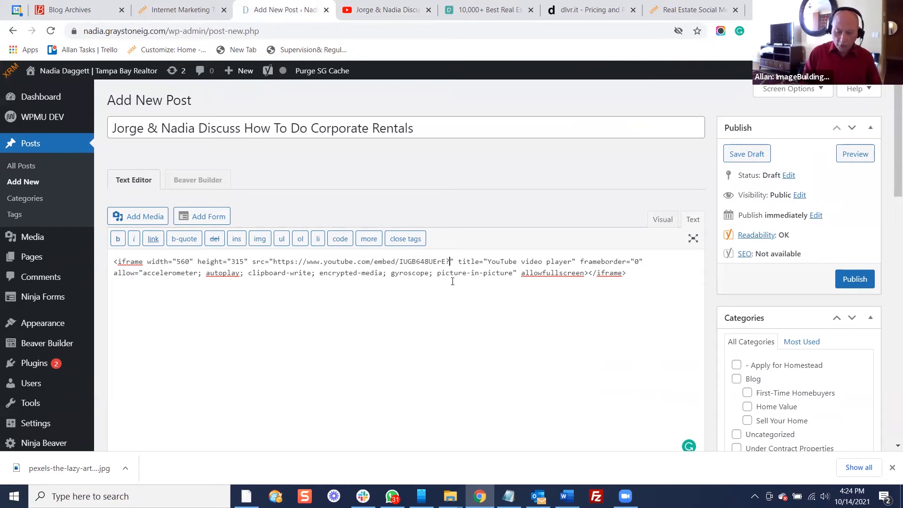
{"action": "type", "text": "="}
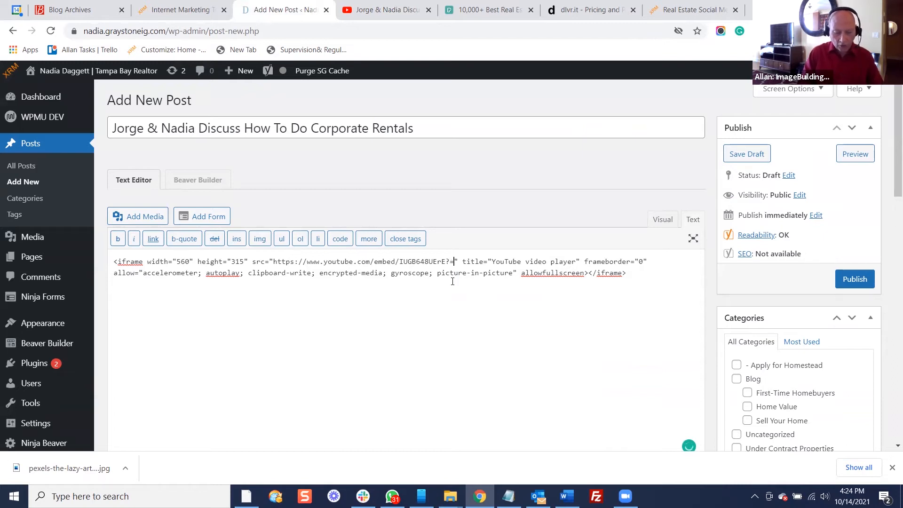
{"action": "key", "text": "BackSpace"}
{"action": "type", "text": "rel=0"}
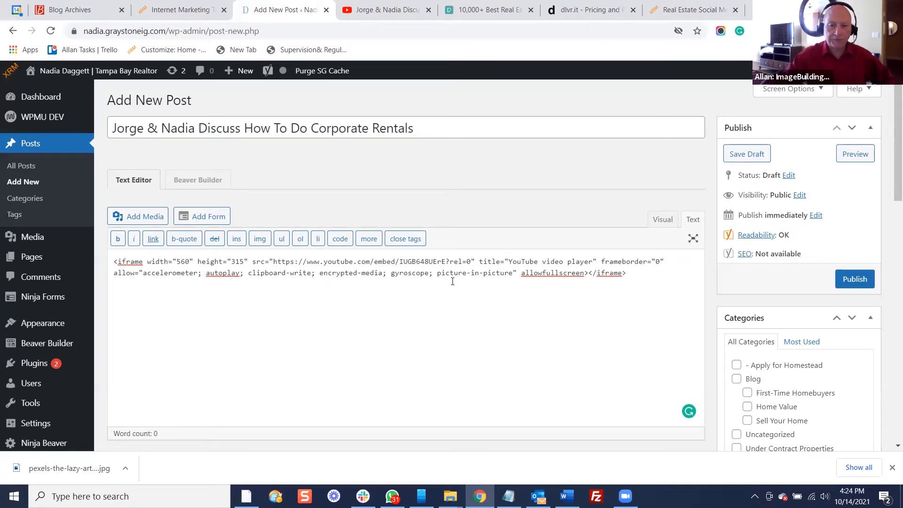
Add the placeholder ??? two lines below the iframe code and check the post in the visual editor
{"action": "key", "text": "Return"}
{"action": "key", "text": "Return"}
{"action": "type", "text": "???"}
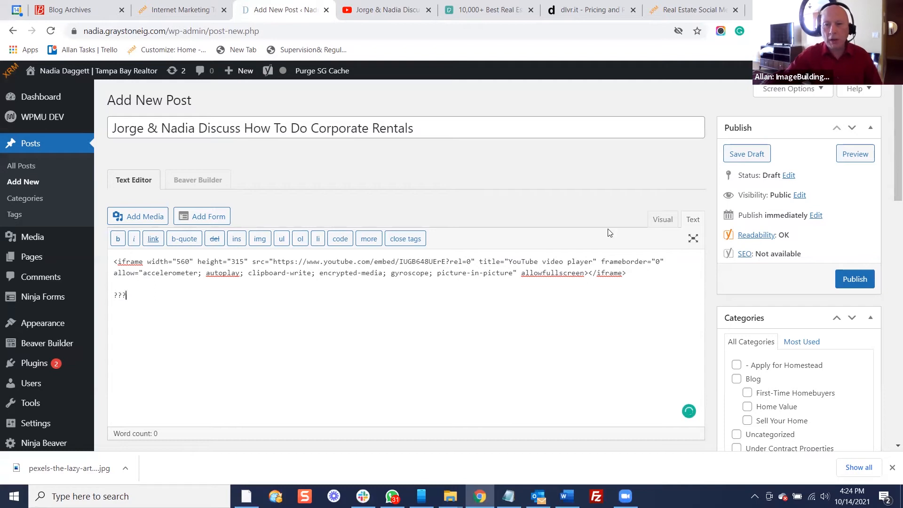
{"action": "left_click", "coordinate": [663, 225]}
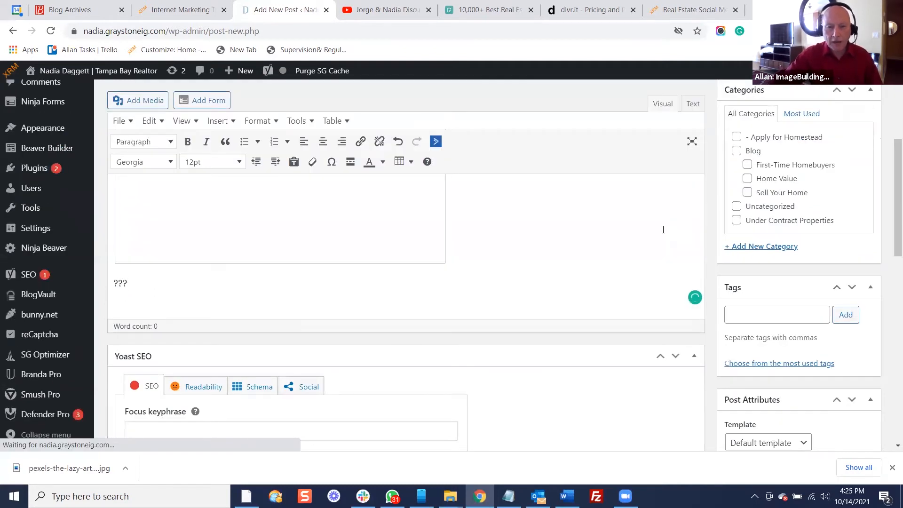
{"action": "scroll", "coordinate": [660, 234], "scroll_direction": "up", "scroll_amount": 2}
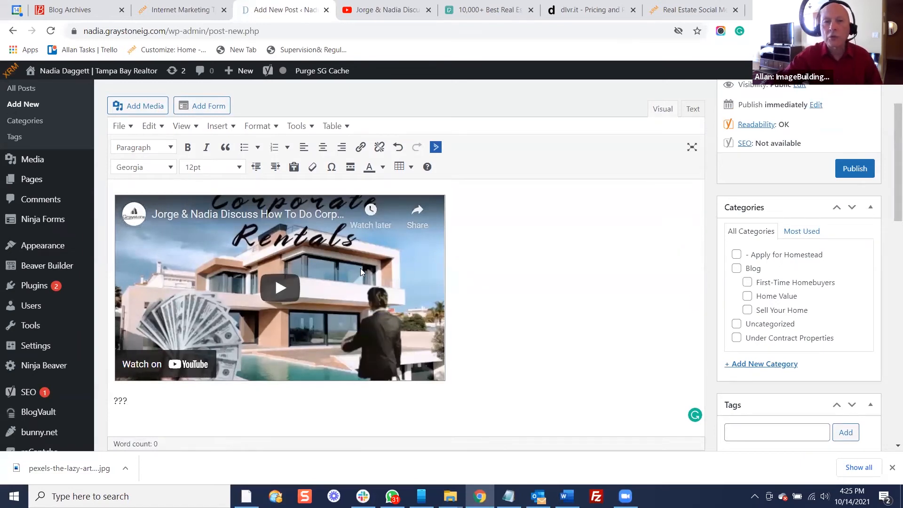
{"action": "scroll", "coordinate": [491, 282], "scroll_direction": "up", "scroll_amount": 2}
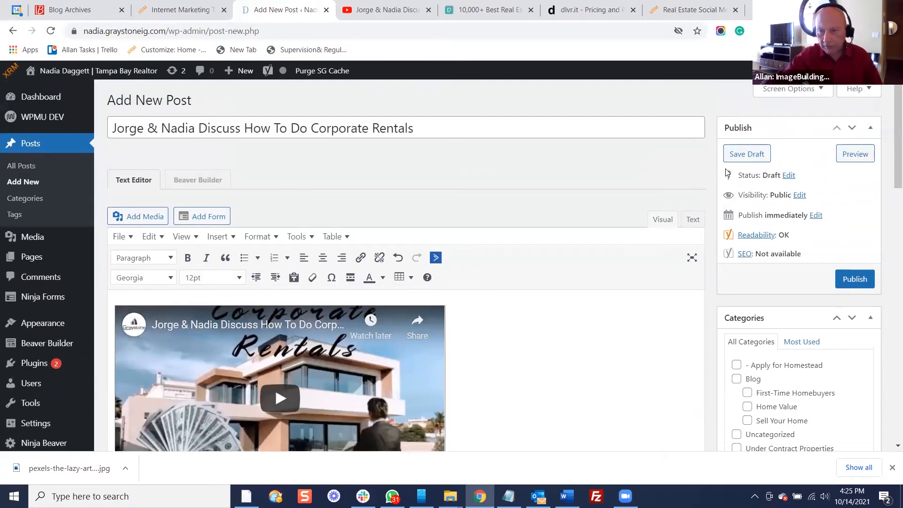
Save the post as a draft and open its preview in a new tab
{"action": "left_click", "coordinate": [740, 156]}
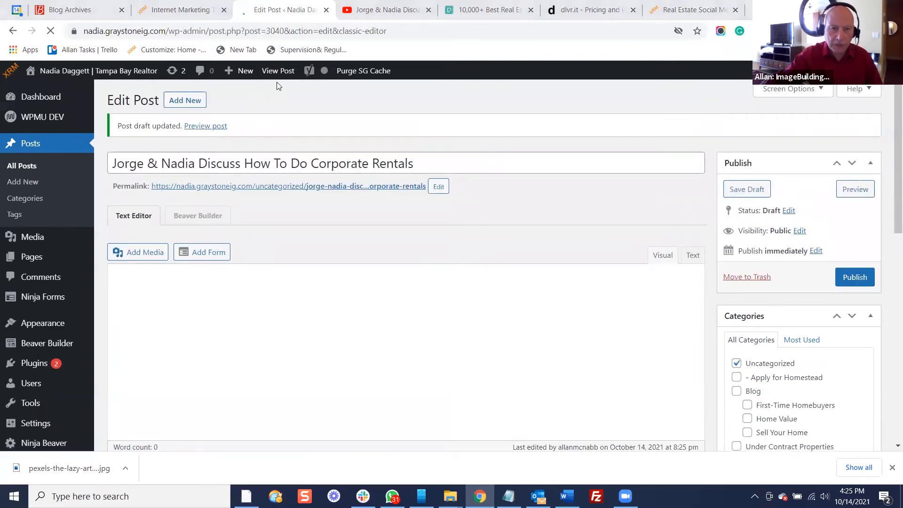
{"action": "right_click", "coordinate": [281, 71]}
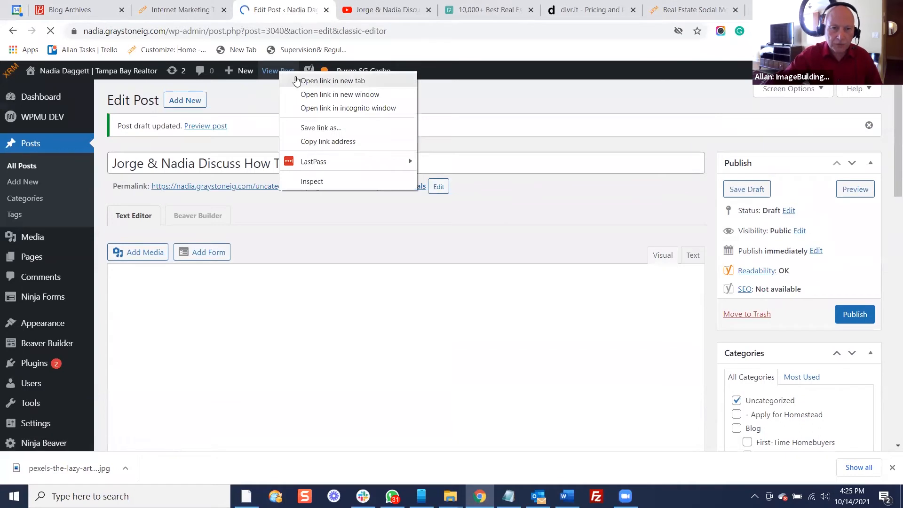
{"action": "left_click", "coordinate": [297, 81]}
{"action": "left_click", "coordinate": [340, 9]}
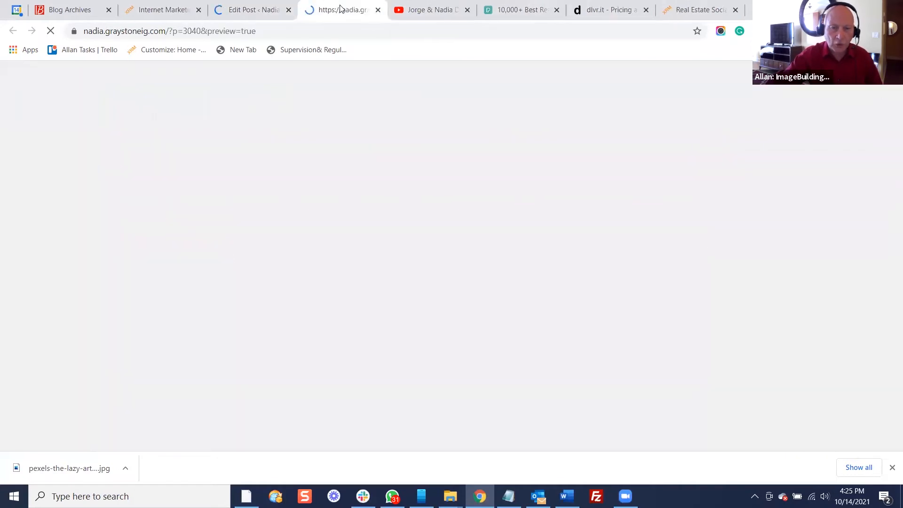
Briefly play the embedded video in the draft preview and pause it to check the suggested videos
{"action": "scroll", "coordinate": [622, 262], "scroll_direction": "down", "scroll_amount": 4}
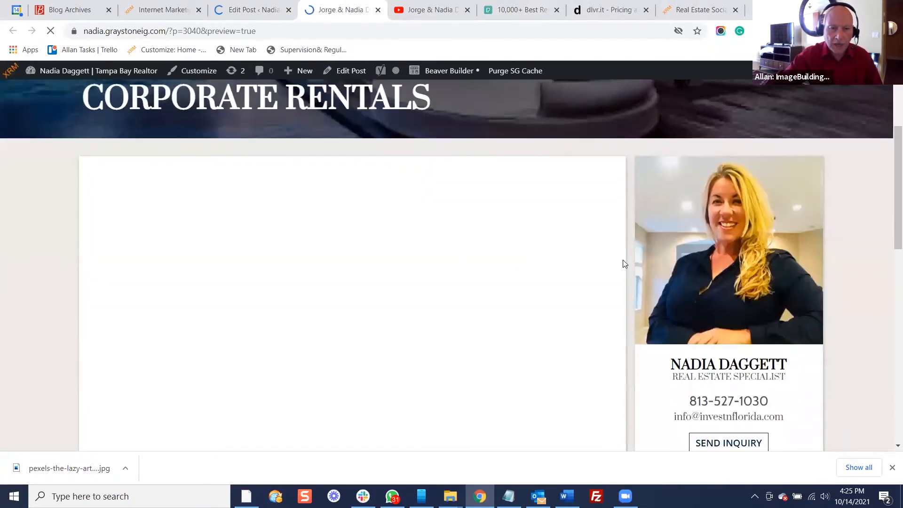
{"action": "scroll", "coordinate": [328, 255], "scroll_direction": "down", "scroll_amount": 1}
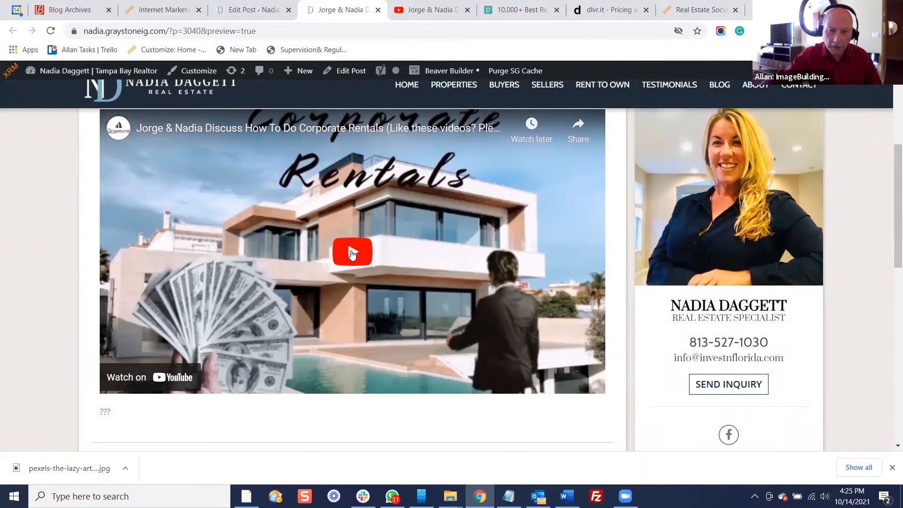
{"action": "left_click", "coordinate": [352, 253]}
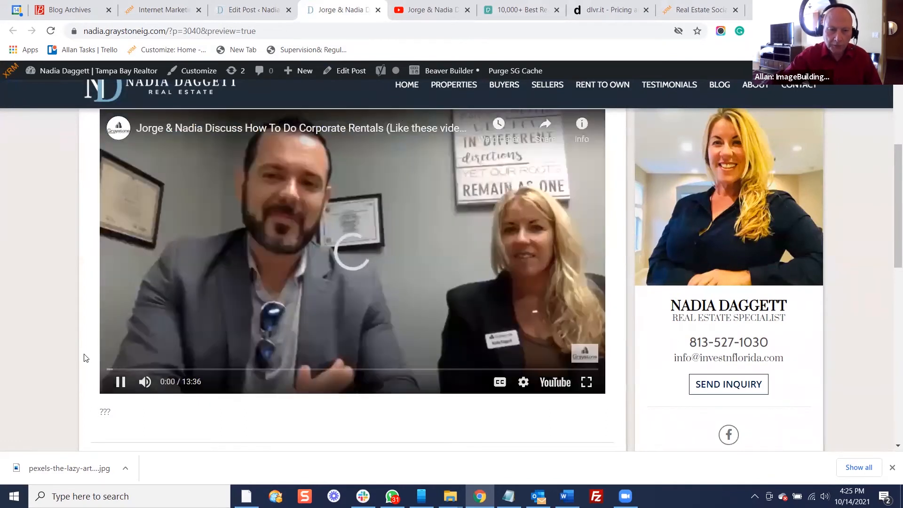
{"action": "left_click", "coordinate": [121, 382]}
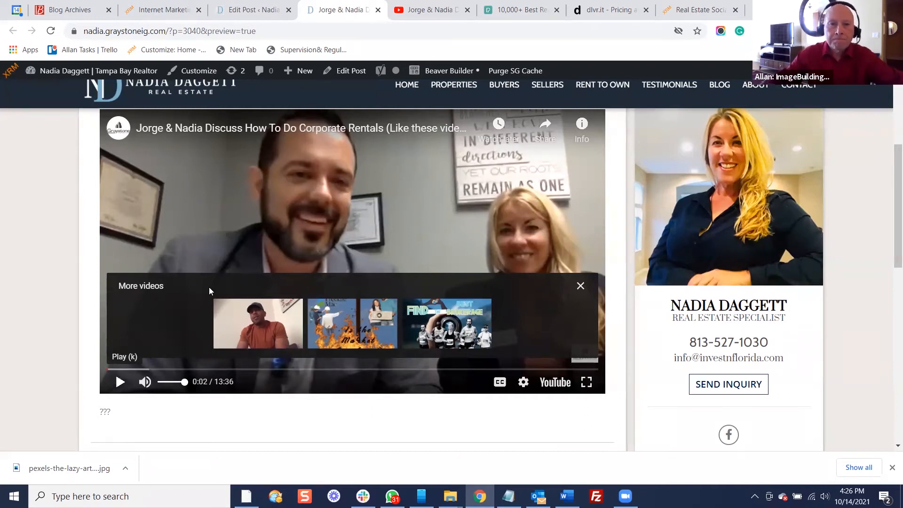
Close the video's embed window and copy its description from "Landlords who turn their rentals" through "free property assessment evaluation!"
{"action": "left_click", "coordinate": [431, 7]}
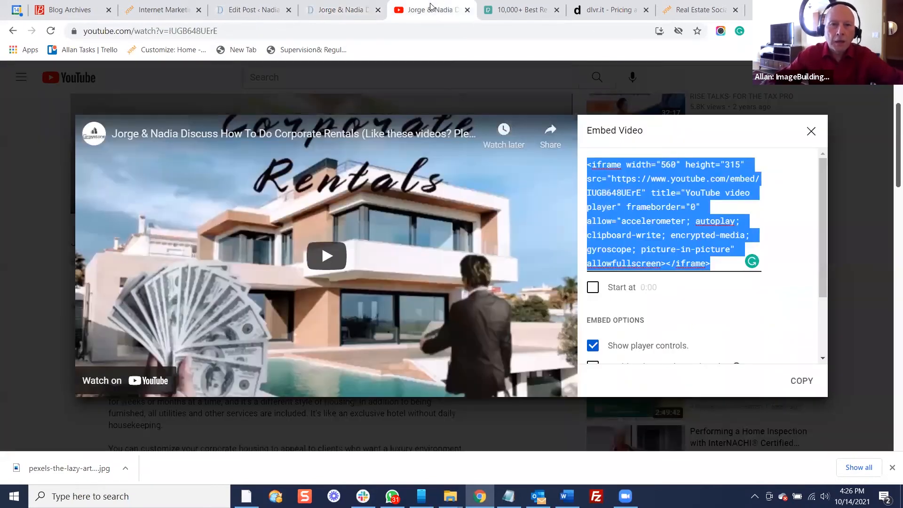
{"action": "left_click", "coordinate": [36, 131]}
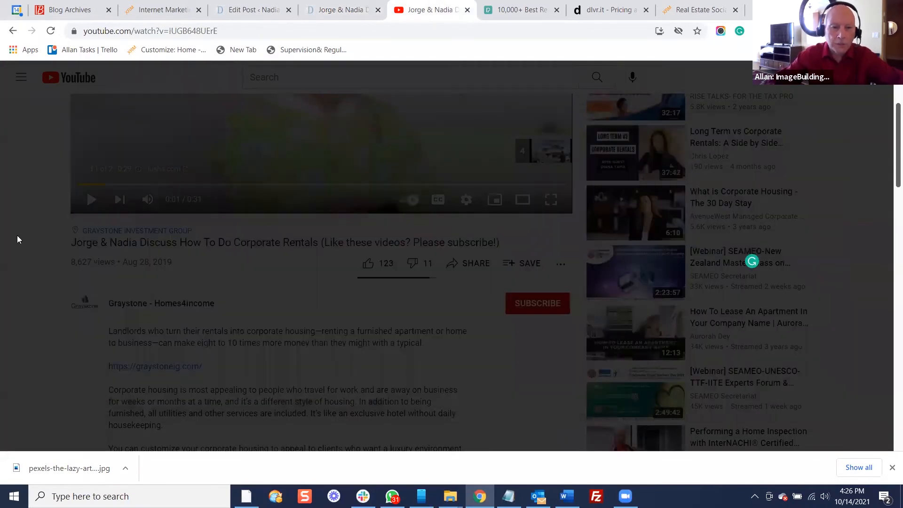
{"action": "scroll", "coordinate": [17, 235], "scroll_direction": "down", "scroll_amount": 1}
{"action": "left_click_drag", "start_coordinate": [110, 271], "coordinate": [217, 325]}
{"action": "scroll", "coordinate": [165, 305], "scroll_direction": "down", "scroll_amount": 2}
{"action": "scroll", "coordinate": [215, 329], "scroll_direction": "down", "scroll_amount": 1}
{"action": "right_click", "coordinate": [218, 322]}
{"action": "left_click", "coordinate": [235, 330]}
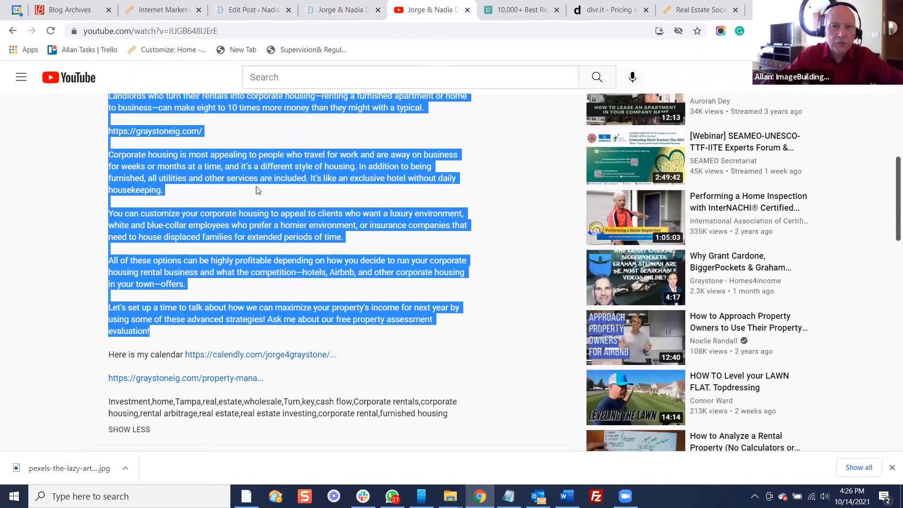
Replace the ??? placeholder below the embedded video in the draft post with the copied video description
{"action": "left_click", "coordinate": [322, 7]}
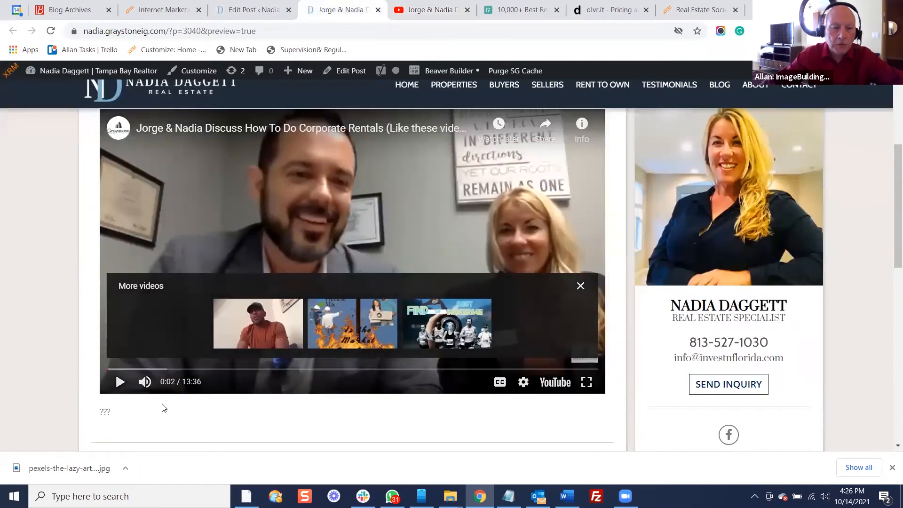
{"action": "scroll", "coordinate": [500, 174], "scroll_direction": "down", "scroll_amount": 1}
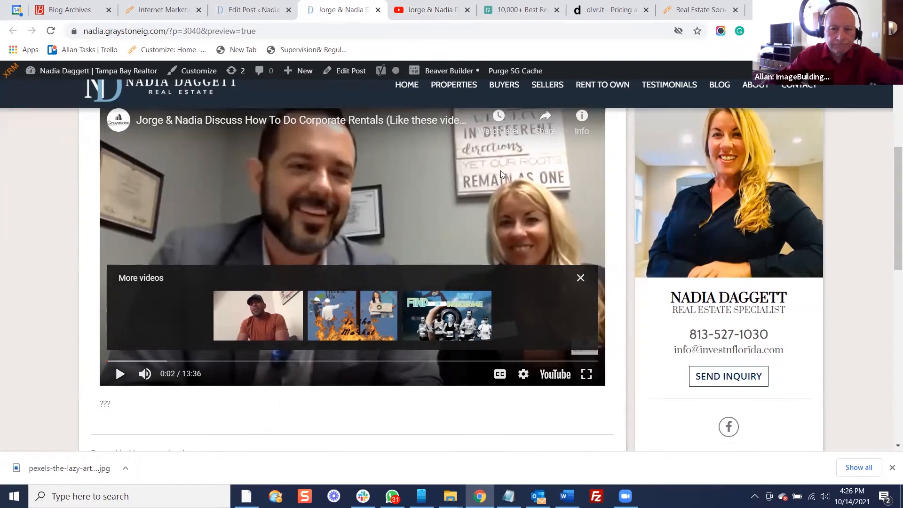
{"action": "scroll", "coordinate": [526, 188], "scroll_direction": "up", "scroll_amount": 2}
{"action": "left_click", "coordinate": [253, 9]}
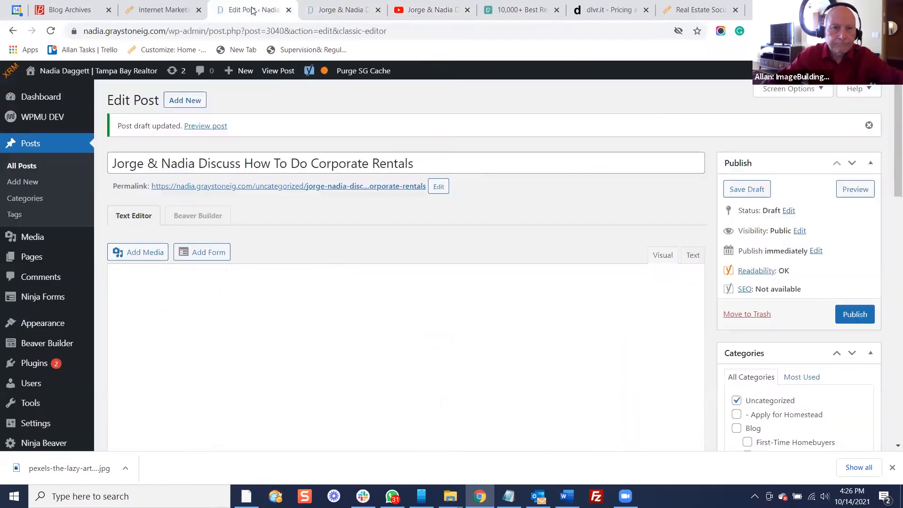
{"action": "scroll", "coordinate": [166, 254], "scroll_direction": "down", "scroll_amount": 4}
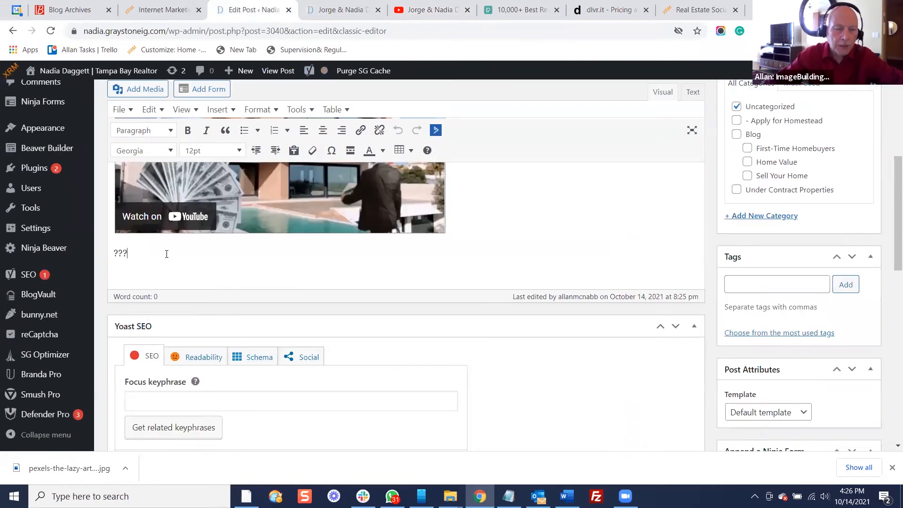
{"action": "key", "text": "BackSpace"}
{"action": "key", "text": "BackSpace"}
{"action": "key", "text": "BackSpace"}
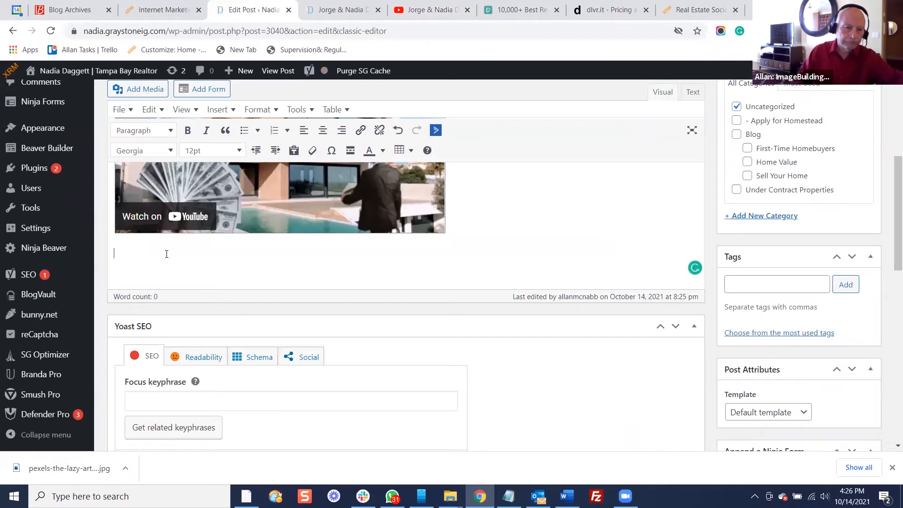
{"action": "right_click", "coordinate": [129, 252]}
{"action": "left_click", "coordinate": [175, 342]}
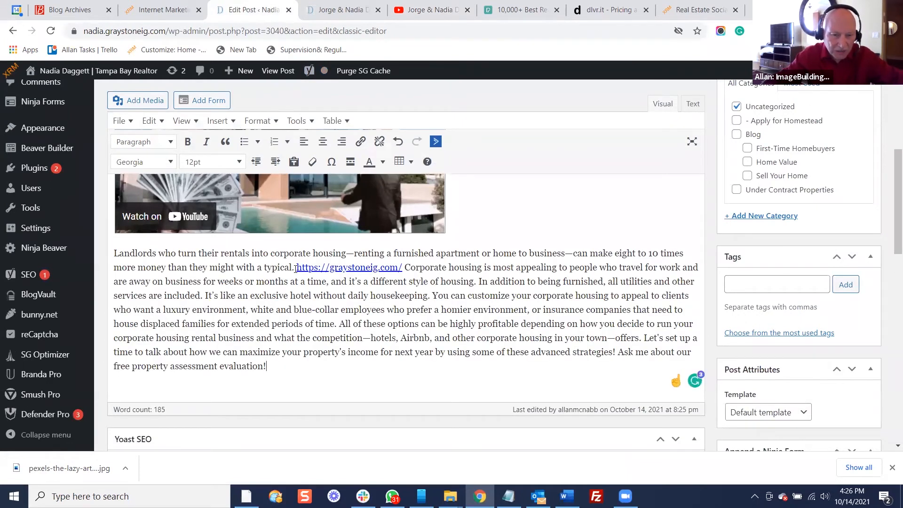
{"action": "left_click_drag", "start_coordinate": [295, 268], "coordinate": [326, 268]}
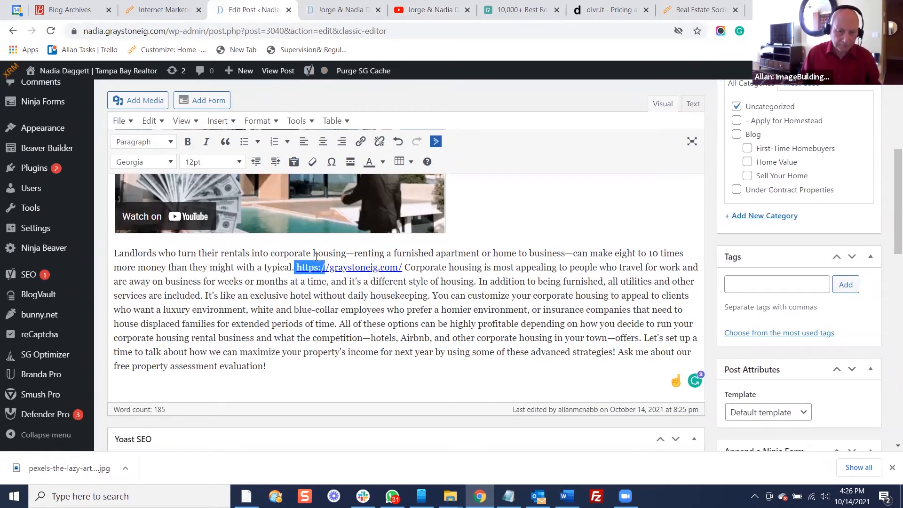
{"action": "key", "text": "shift+Right"}
{"action": "key", "text": "shift+Right"}
{"action": "key", "text": "shift+Right"}
{"action": "key", "text": "shift+Right"}
{"action": "key", "text": "shift+Right"}
{"action": "key", "text": "shift+Right"}
{"action": "key", "text": "shift+Right"}
{"action": "key", "text": "shift+Right"}
{"action": "key", "text": "shift+Right"}
{"action": "key", "text": "shift+Right"}
{"action": "key", "text": "shift+Right"}
{"action": "key", "text": "shift+Right"}
{"action": "key", "text": "shift+Right"}
{"action": "key", "text": "shift+Right"}
{"action": "key", "text": "shift+Right"}
{"action": "key", "text": "shift+Right"}
{"action": "key", "text": "shift+Right"}
{"action": "key", "text": "shift+Right"}
{"action": "key", "text": "Delete"}
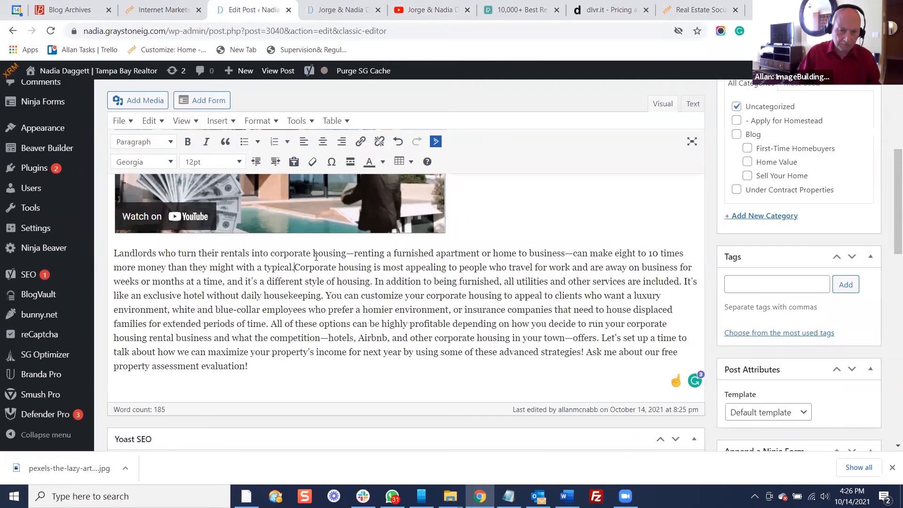
{"action": "key", "text": "Return"}
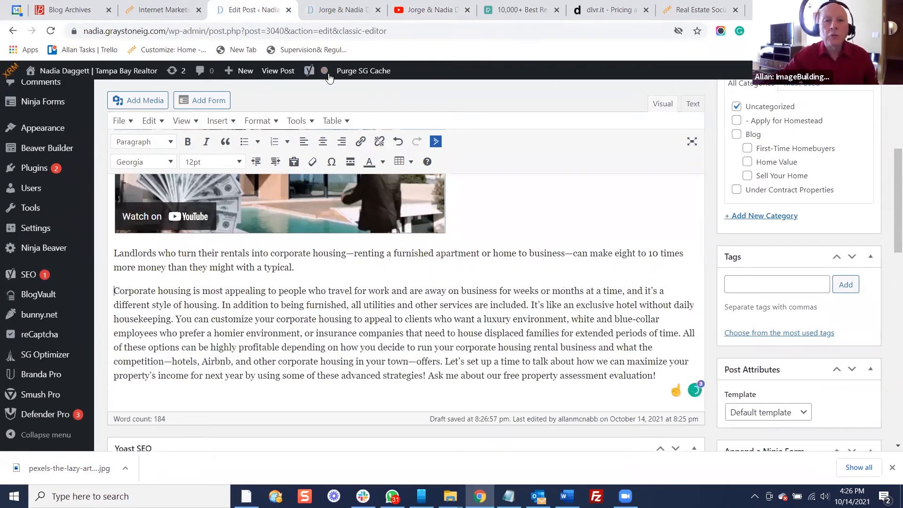
Start new paragraphs at "You can customize", "All of these options" and "Let's set up a time", matching the video's description
{"action": "left_click", "coordinate": [415, 9]}
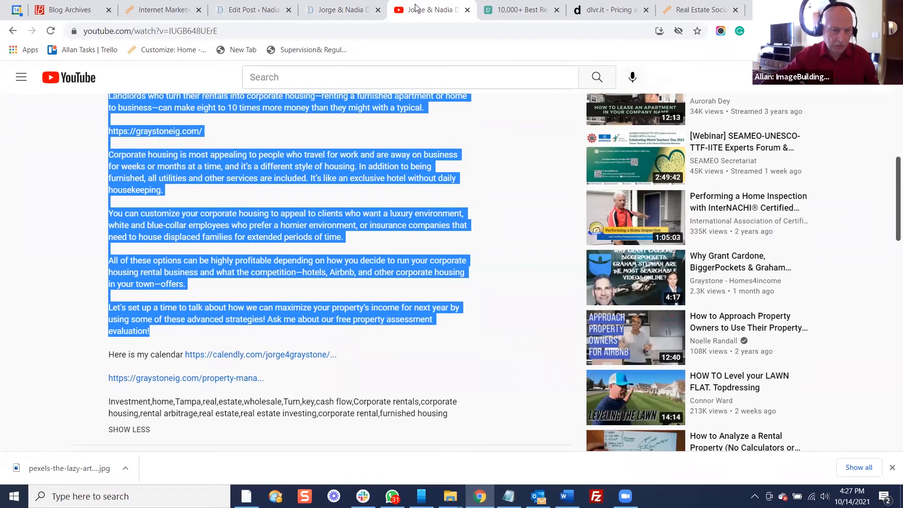
{"action": "left_click", "coordinate": [339, 10]}
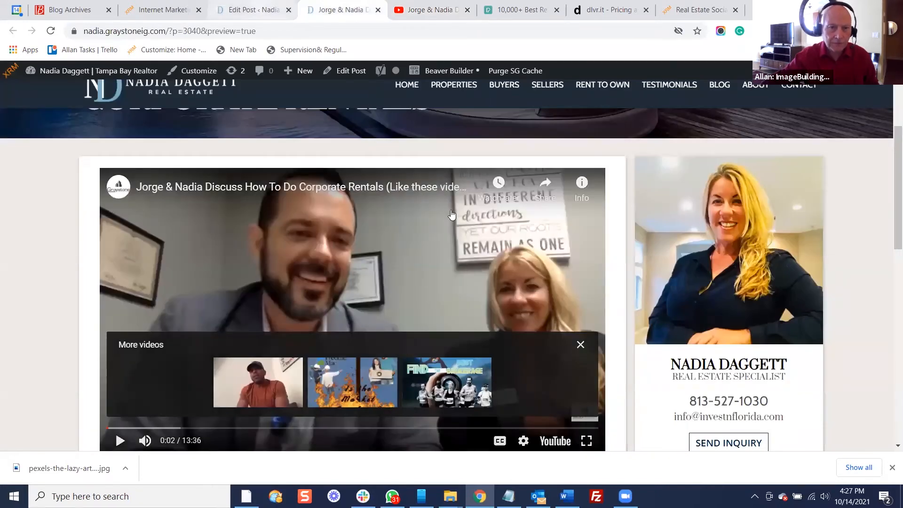
{"action": "key", "text": "ctrl+shift+Tab"}
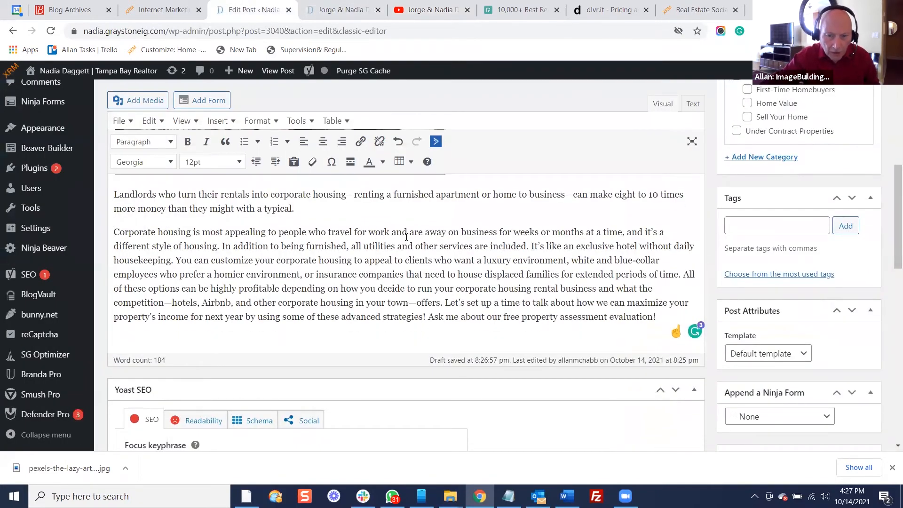
{"action": "left_click", "coordinate": [175, 261]}
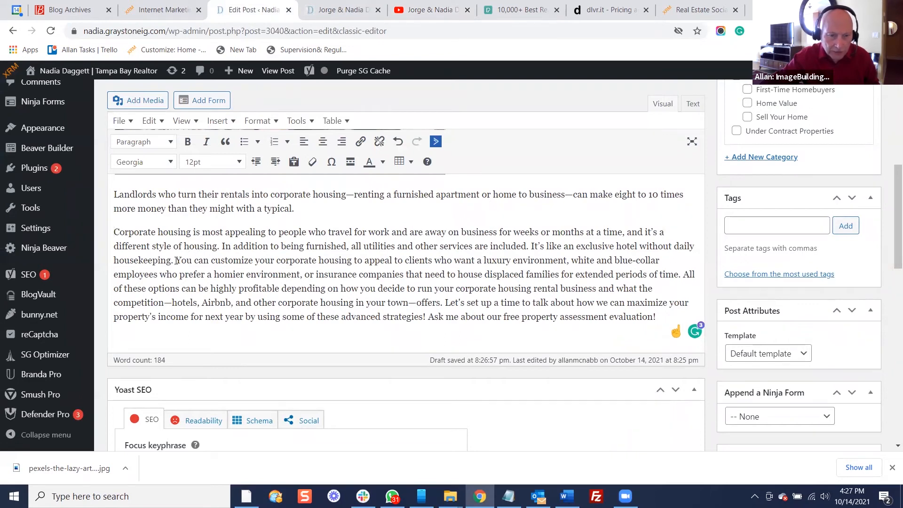
{"action": "key", "text": "Return"}
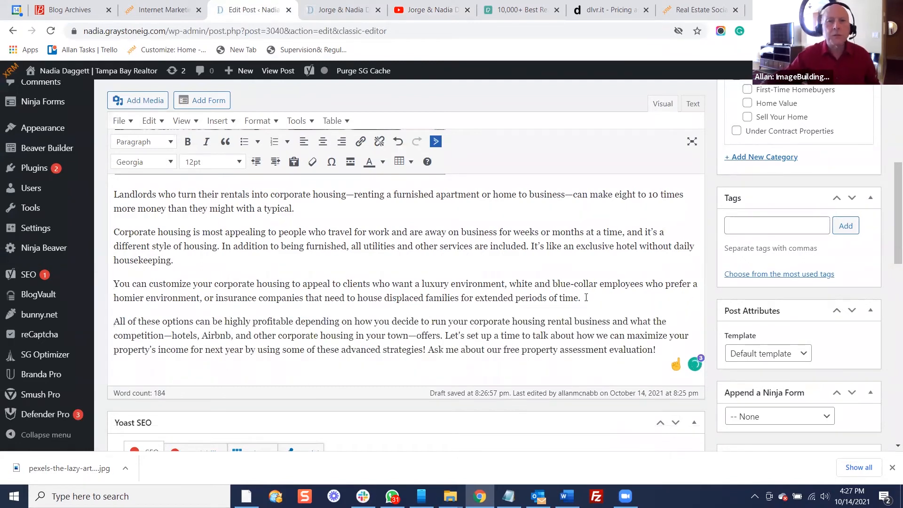
{"action": "left_click", "coordinate": [425, 9]}
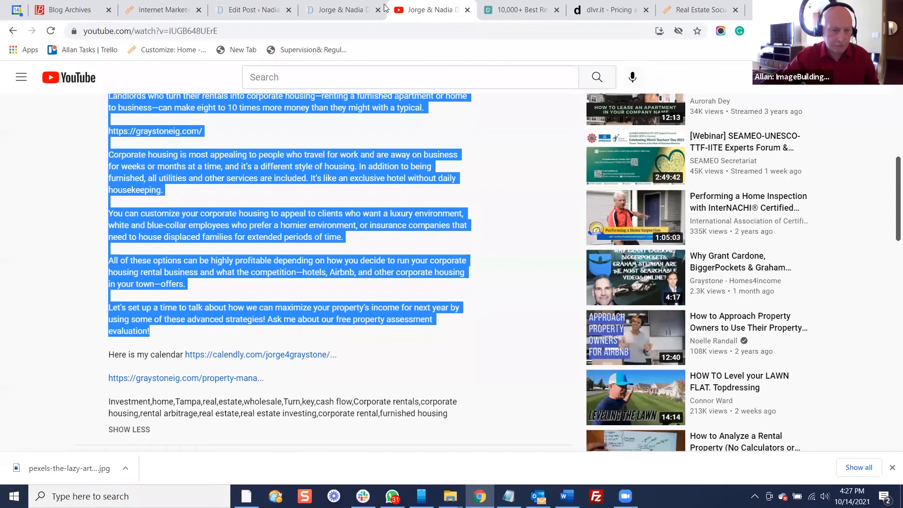
{"action": "left_click", "coordinate": [254, 10]}
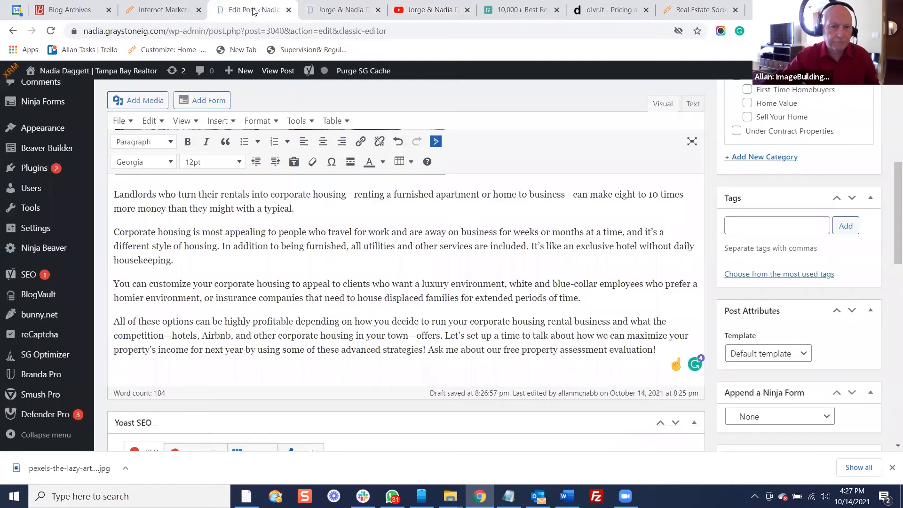
{"action": "left_click", "coordinate": [445, 335]}
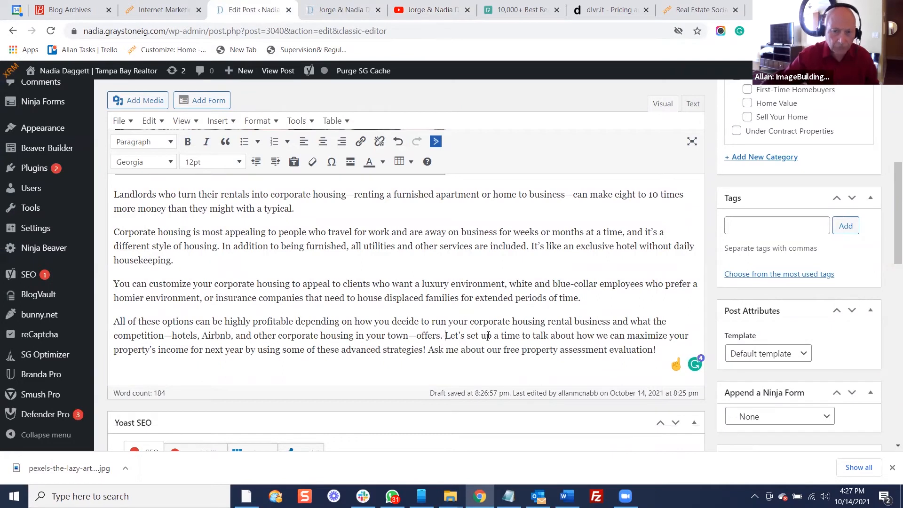
{"action": "key", "text": "Return"}
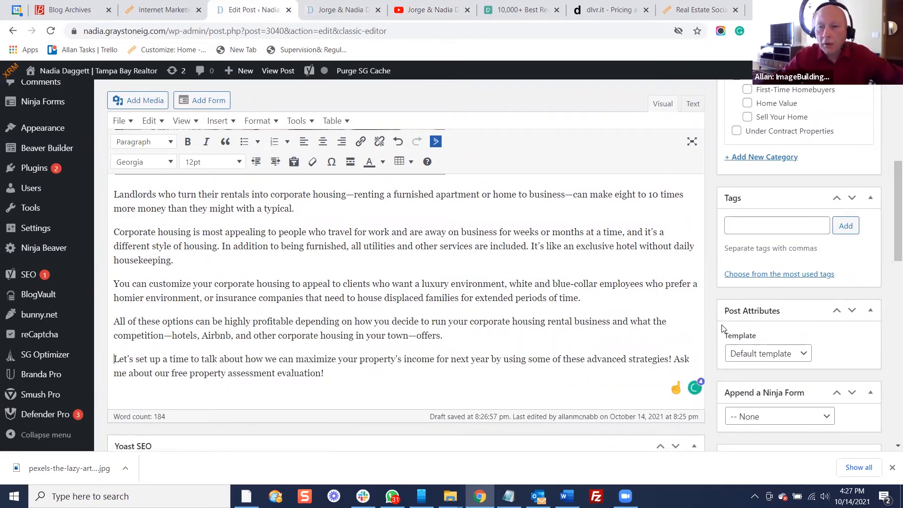
Assign the post to the Blog category and remove it from Uncategorized
{"action": "scroll", "coordinate": [721, 324], "scroll_direction": "up", "scroll_amount": 4}
{"action": "left_click", "coordinate": [736, 252]}
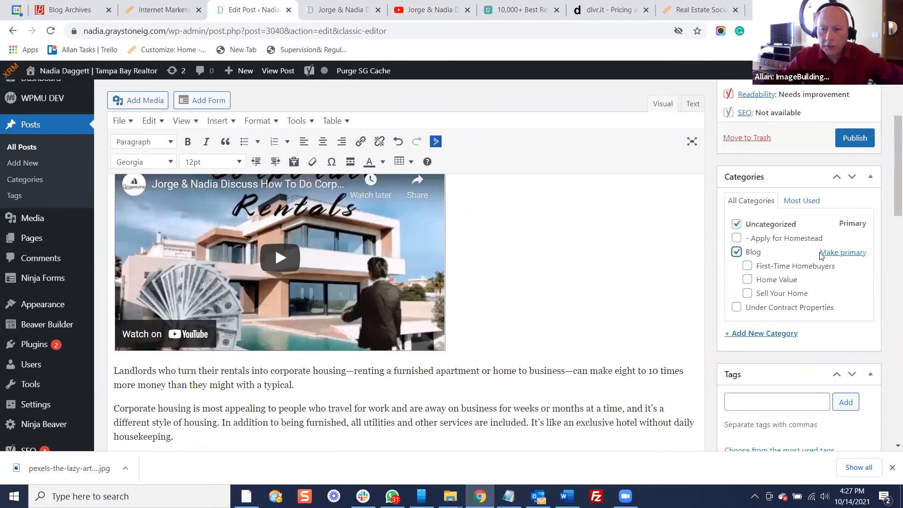
{"action": "left_click", "coordinate": [737, 225]}
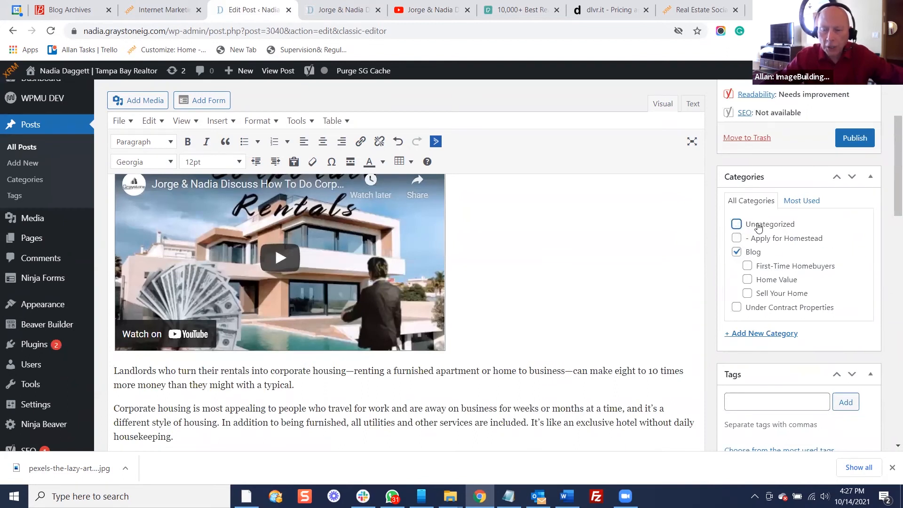
{"action": "scroll", "coordinate": [801, 231], "scroll_direction": "down", "scroll_amount": 3}
{"action": "scroll", "coordinate": [806, 231], "scroll_direction": "down", "scroll_amount": 3}
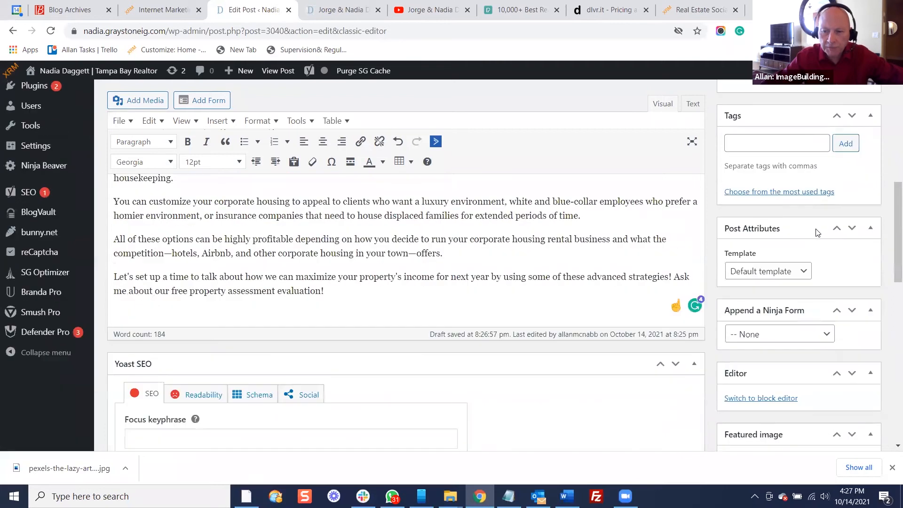
{"action": "scroll", "coordinate": [817, 233], "scroll_direction": "down", "scroll_amount": 2}
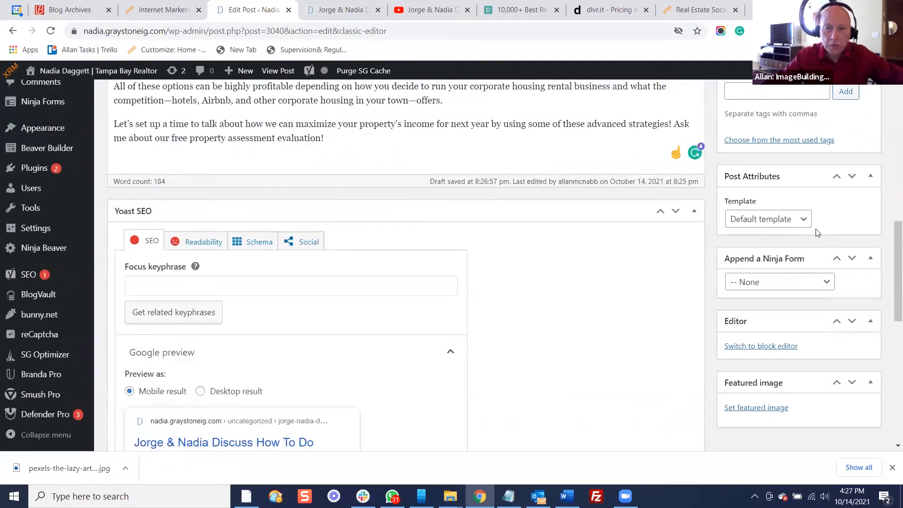
{"action": "scroll", "coordinate": [198, 259], "scroll_direction": "up", "scroll_amount": 10}
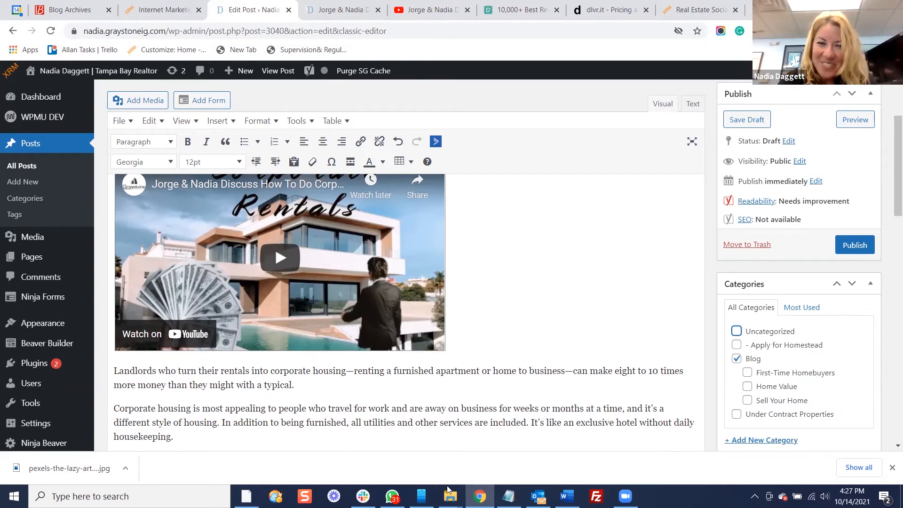
{"action": "mouse_move", "coordinate": [508, 496]}
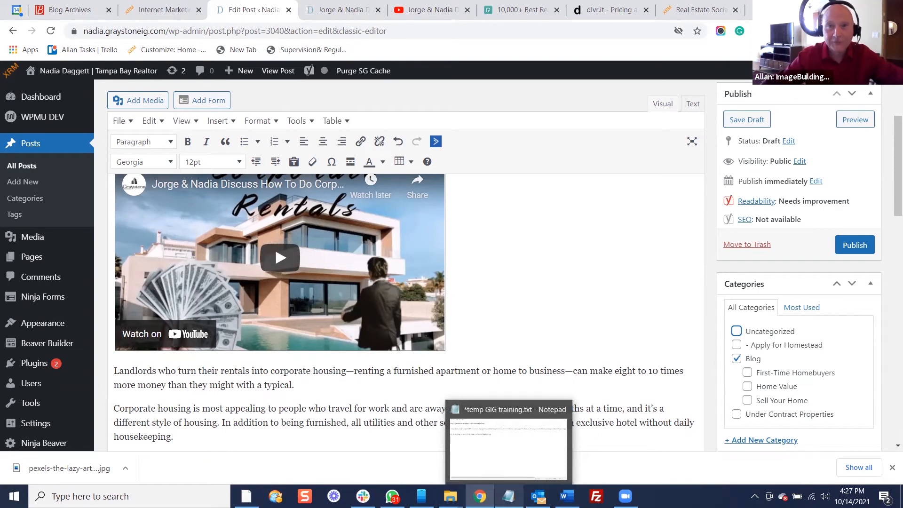
{"action": "left_click", "coordinate": [509, 496]}
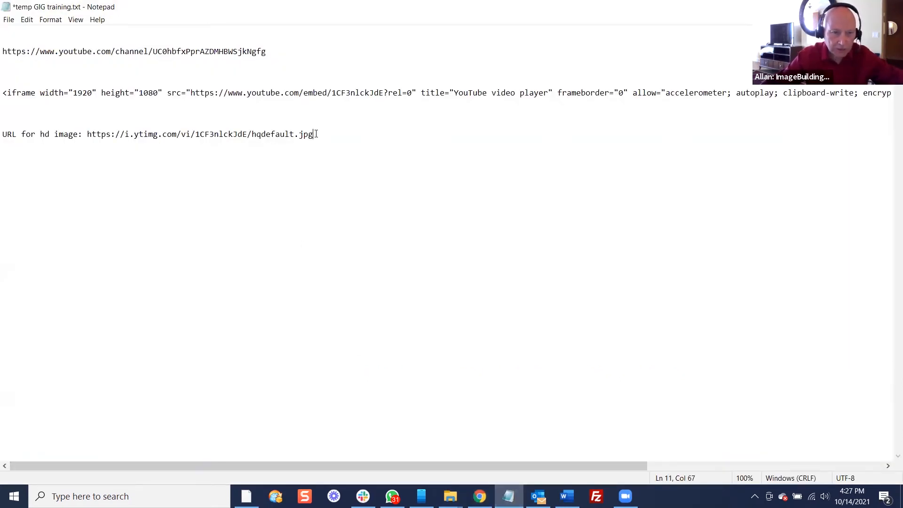
{"action": "left_click", "coordinate": [90, 134], "text": "shift"}
{"action": "key", "text": "ctrl+c"}
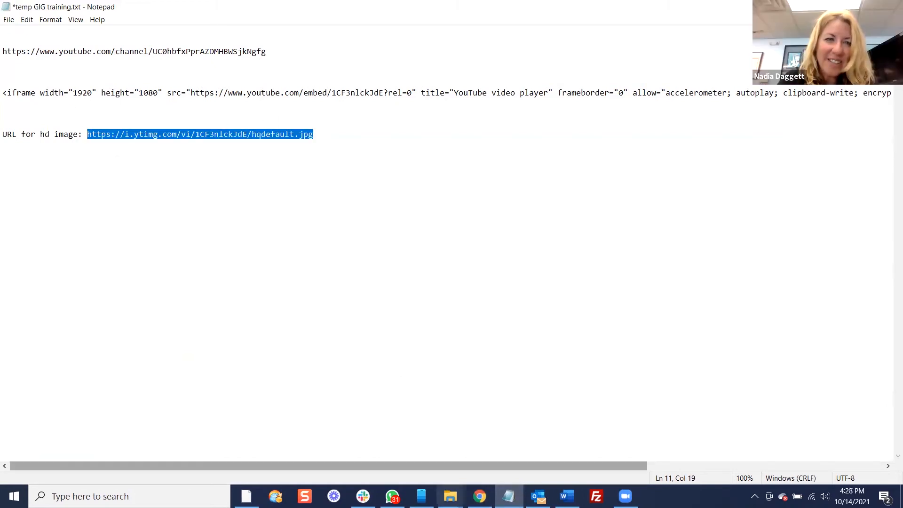
Switch back to Chrome and paste the copied image URL as the address in a new tab
{"action": "left_click", "coordinate": [479, 496]}
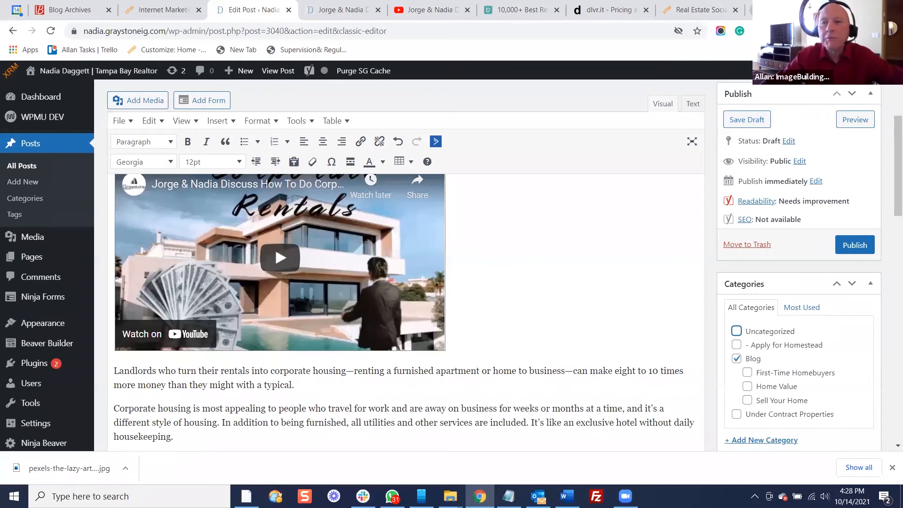
{"action": "key", "text": "ctrl+t"}
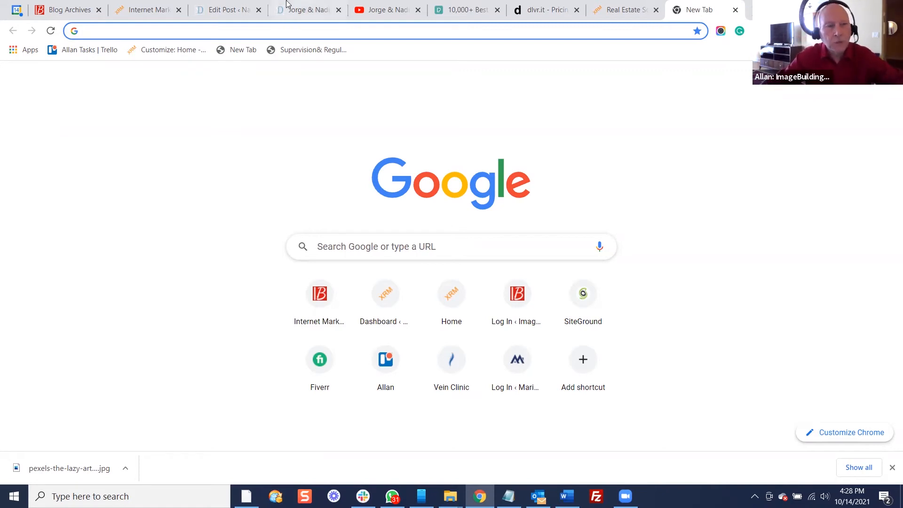
{"action": "left_click", "coordinate": [103, 31]}
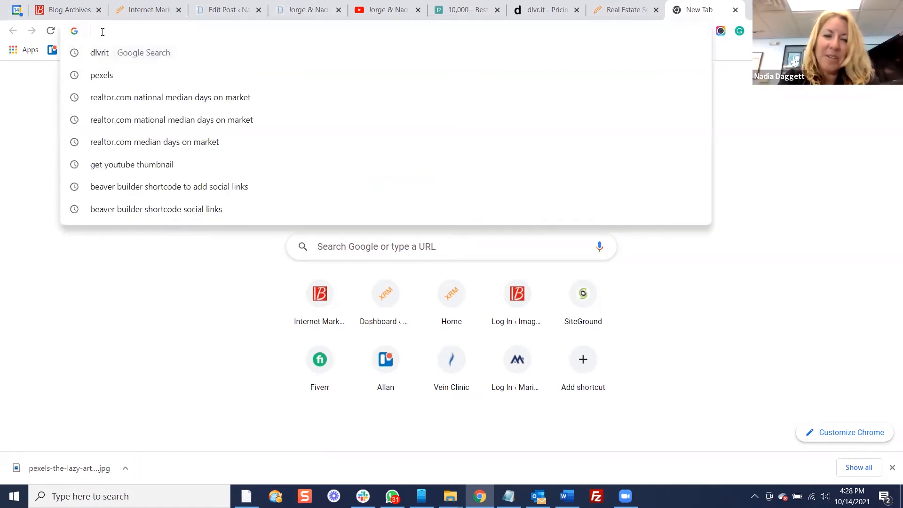
{"action": "key", "text": "ctrl+v"}
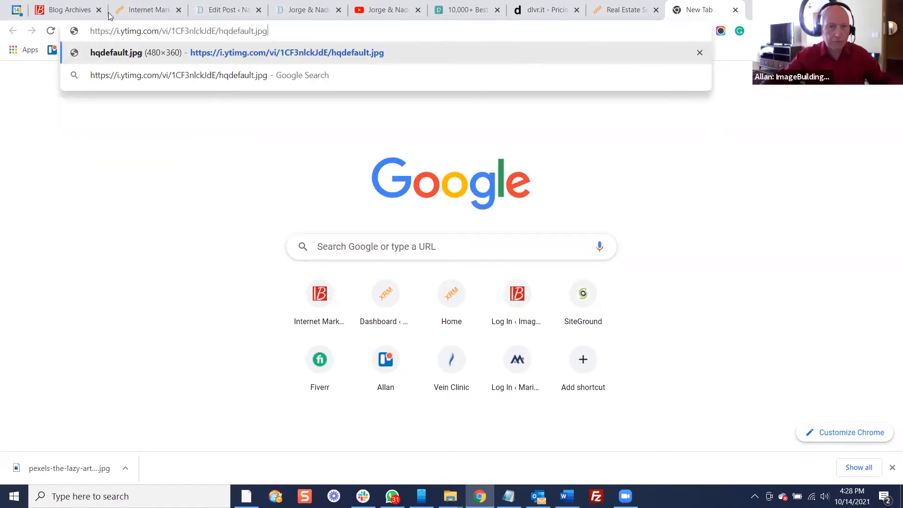
{"action": "left_click", "coordinate": [328, 112]}
Select the video ID in the image URL for replacement and copy the ID IUGB648UErE from the corporate rentals YouTube video's address
{"action": "left_click_drag", "start_coordinate": [165, 30], "coordinate": [210, 29]}
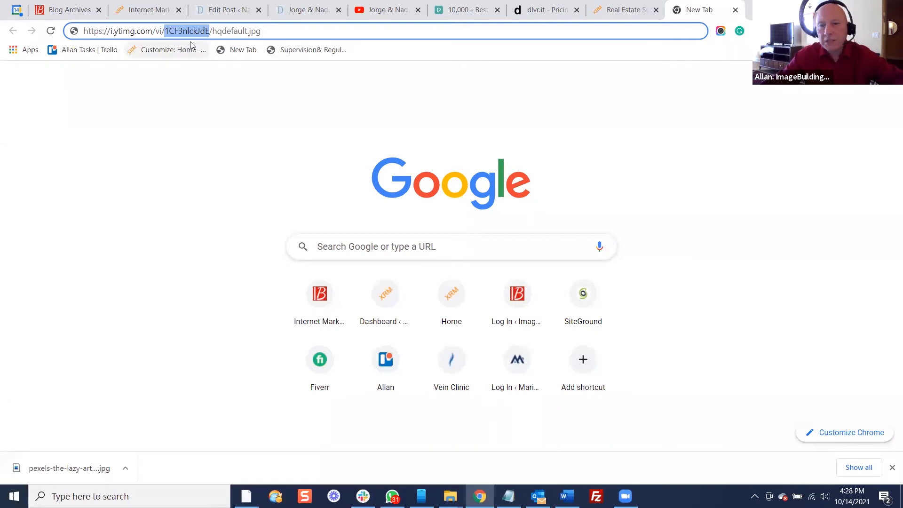
{"action": "left_click", "coordinate": [371, 14]}
{"action": "left_click_drag", "start_coordinate": [218, 31], "coordinate": [172, 33]}
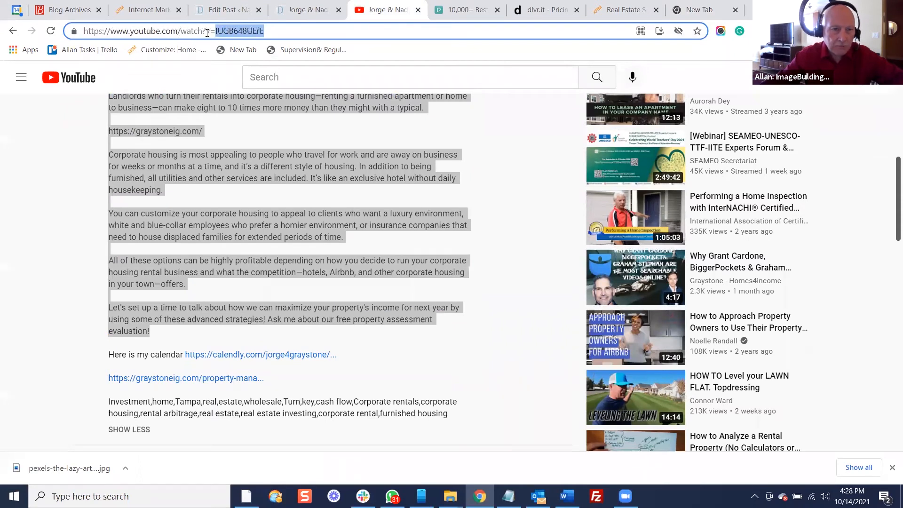
{"action": "right_click", "coordinate": [223, 32]}
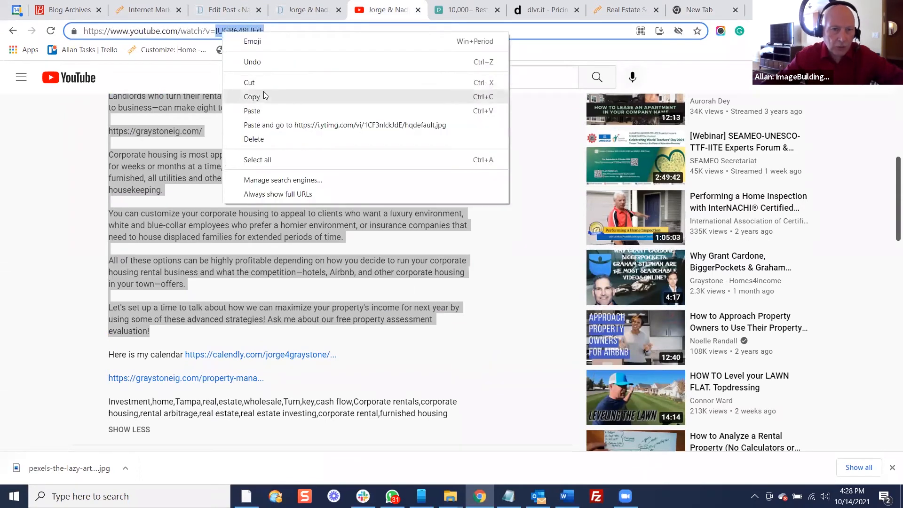
{"action": "left_click", "coordinate": [264, 92]}
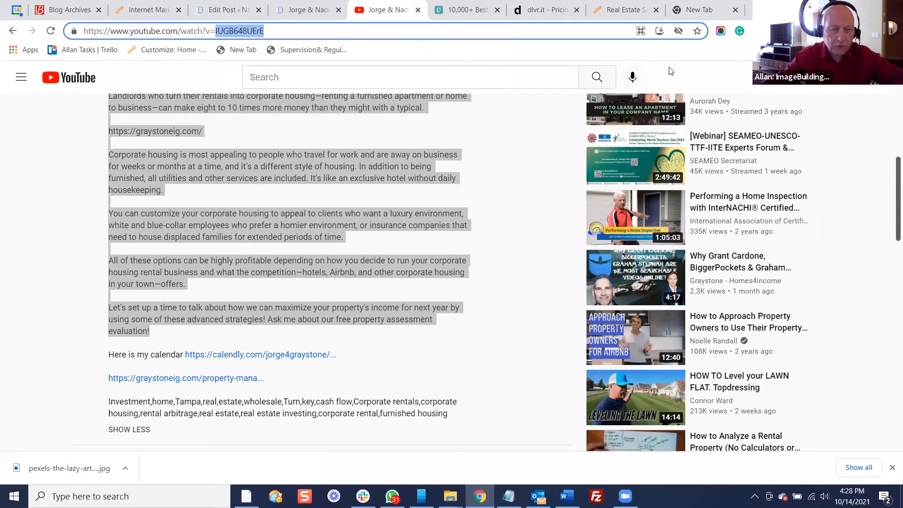
Replace the selected video ID in the hqdefault.jpg image URL with the copied ID and load the thumbnail
{"action": "left_click", "coordinate": [677, 10]}
{"action": "right_click", "coordinate": [187, 31]}
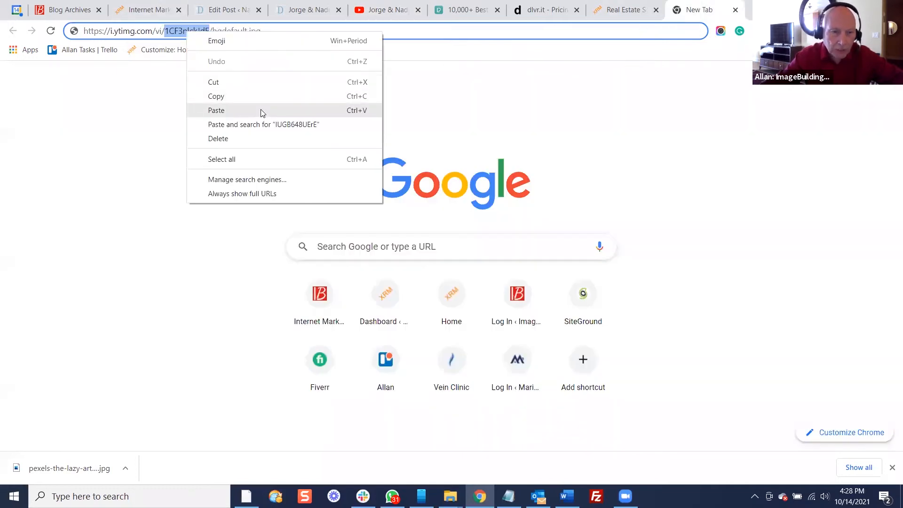
{"action": "left_click", "coordinate": [261, 111]}
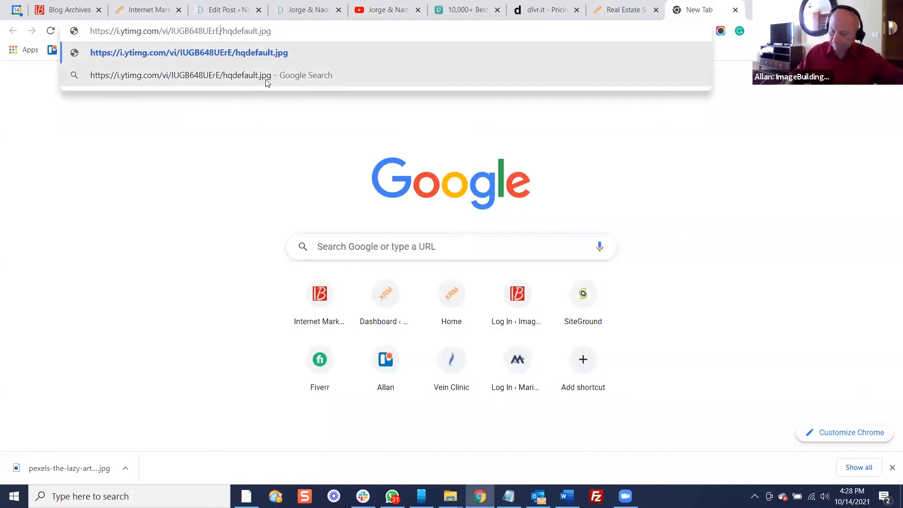
{"action": "key", "text": "Return"}
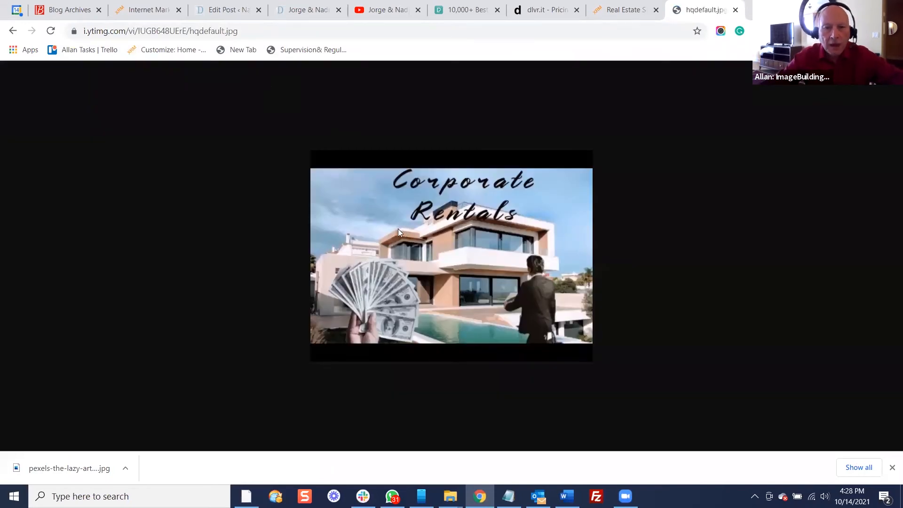
Save the Corporate Rentals thumbnail to the Downloads folder as hqdefault.jpg
{"action": "right_click", "coordinate": [396, 233]}
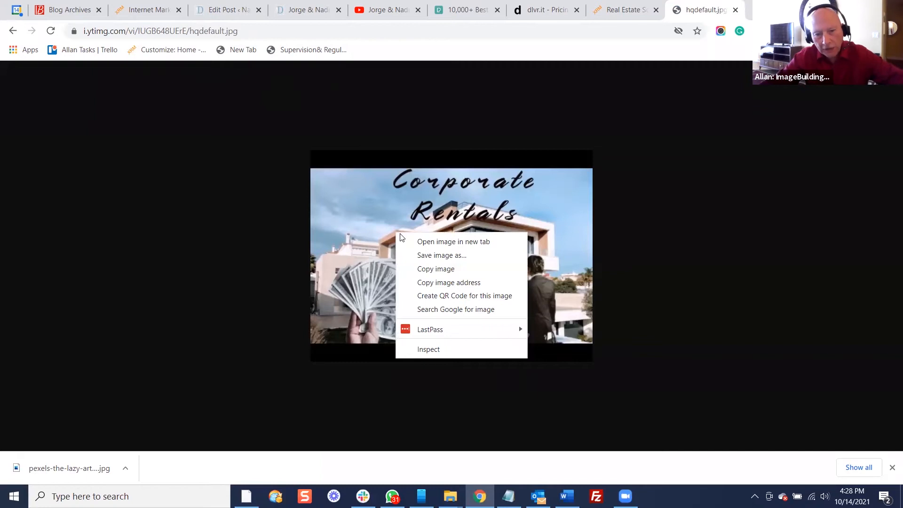
{"action": "left_click", "coordinate": [433, 255]}
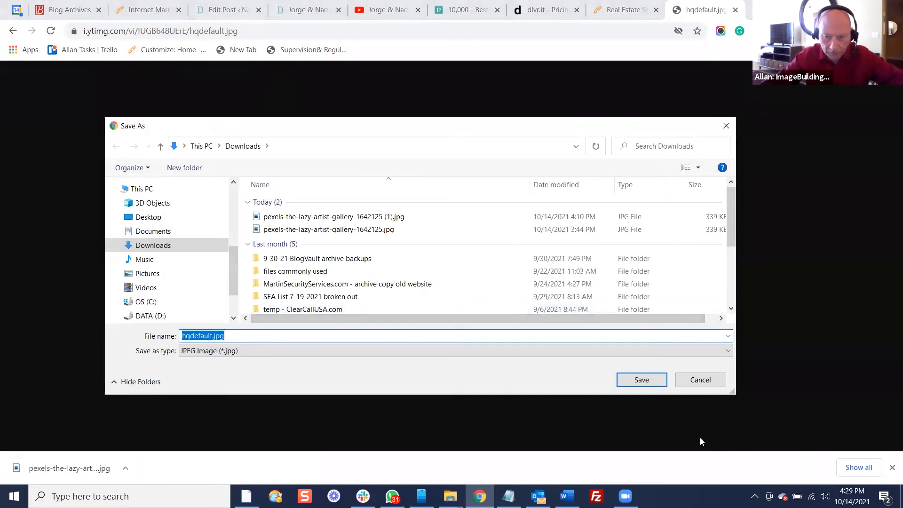
{"action": "left_click", "coordinate": [629, 380]}
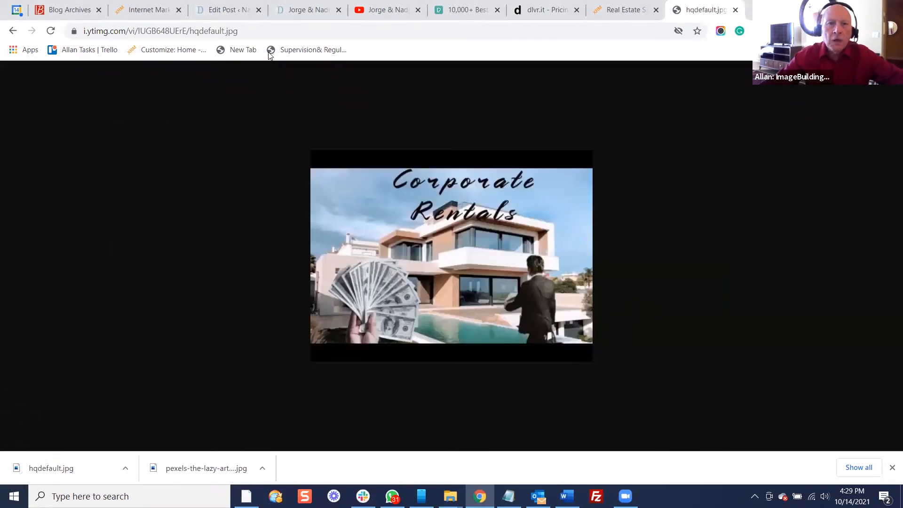
Return to the post being edited and upload hqdefault.jpg from Downloads for its featured image
{"action": "left_click", "coordinate": [285, 15]}
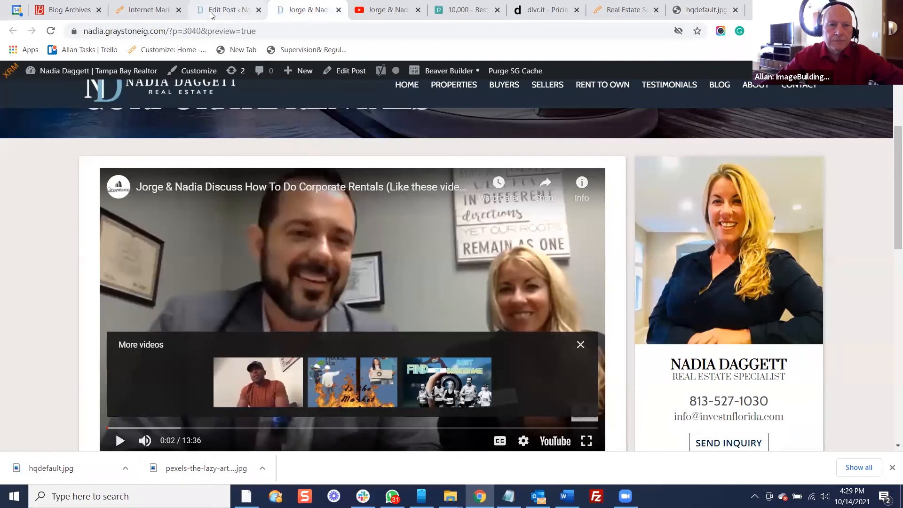
{"action": "left_click", "coordinate": [190, 7]}
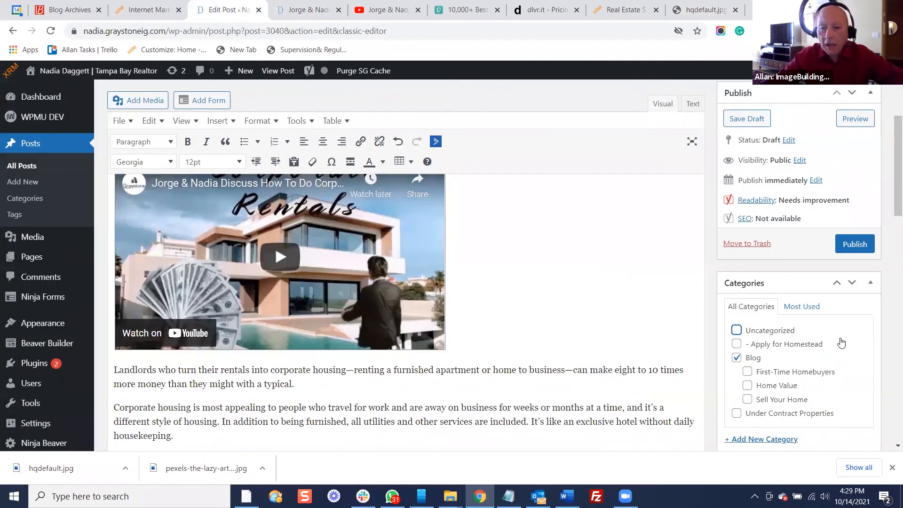
{"action": "scroll", "coordinate": [828, 329], "scroll_direction": "down", "scroll_amount": 7}
{"action": "scroll", "coordinate": [816, 302], "scroll_direction": "down", "scroll_amount": 4}
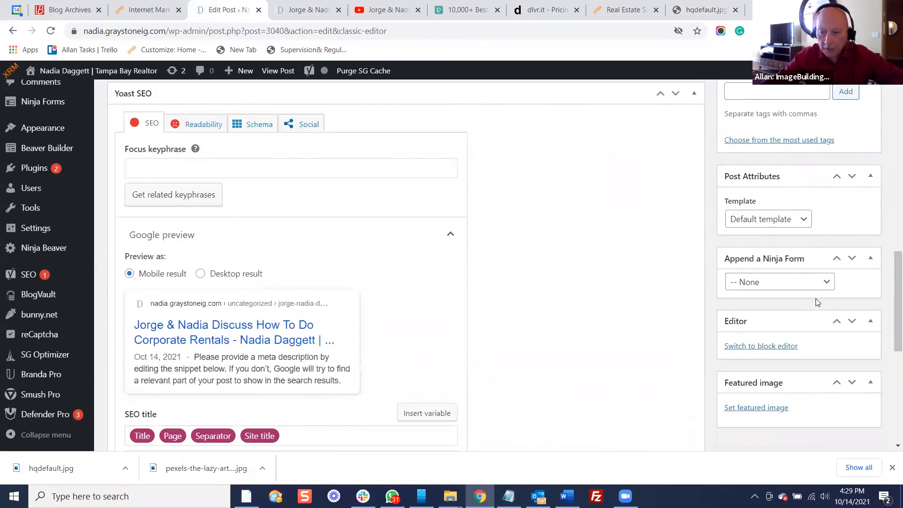
{"action": "left_click", "coordinate": [772, 408]}
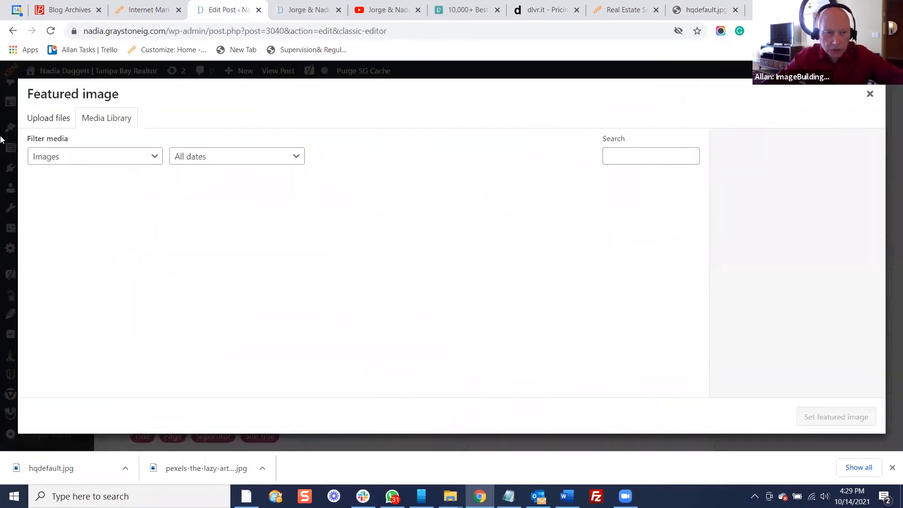
{"action": "left_click", "coordinate": [47, 118]}
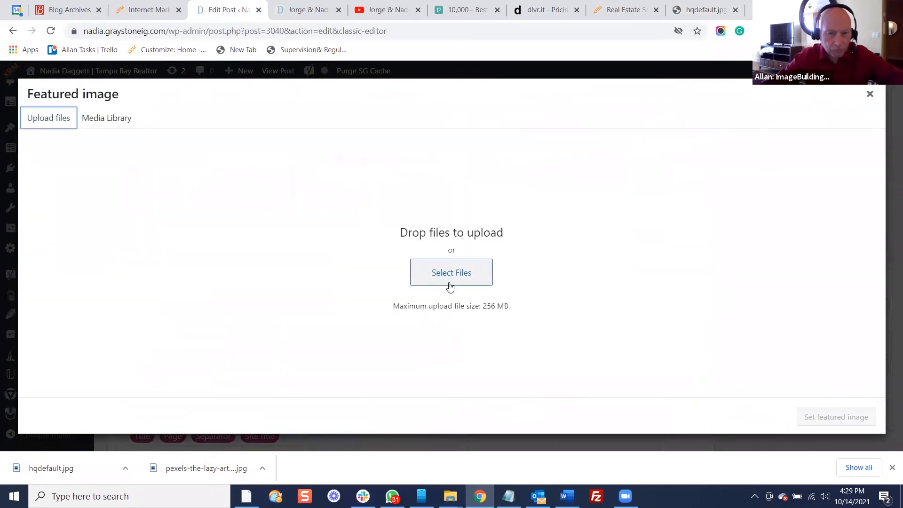
{"action": "left_click", "coordinate": [446, 281]}
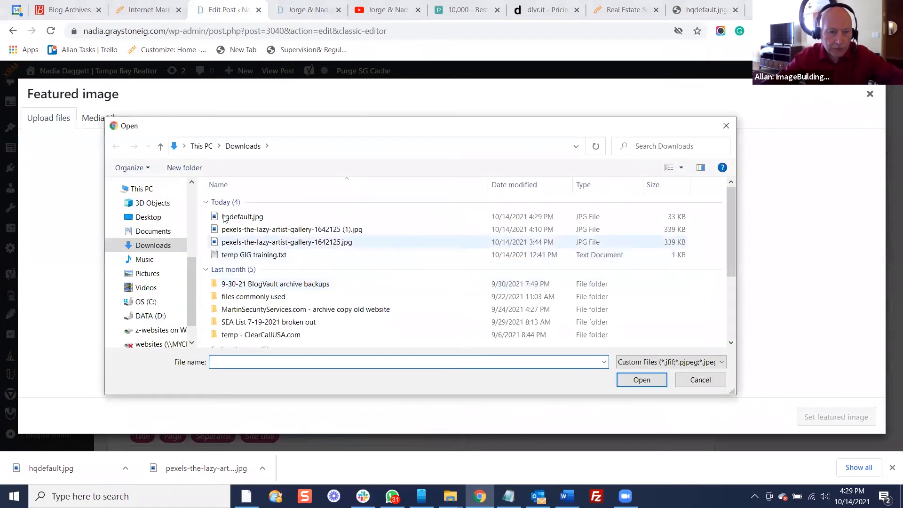
{"action": "left_click", "coordinate": [423, 216]}
{"action": "left_click", "coordinate": [641, 379]}
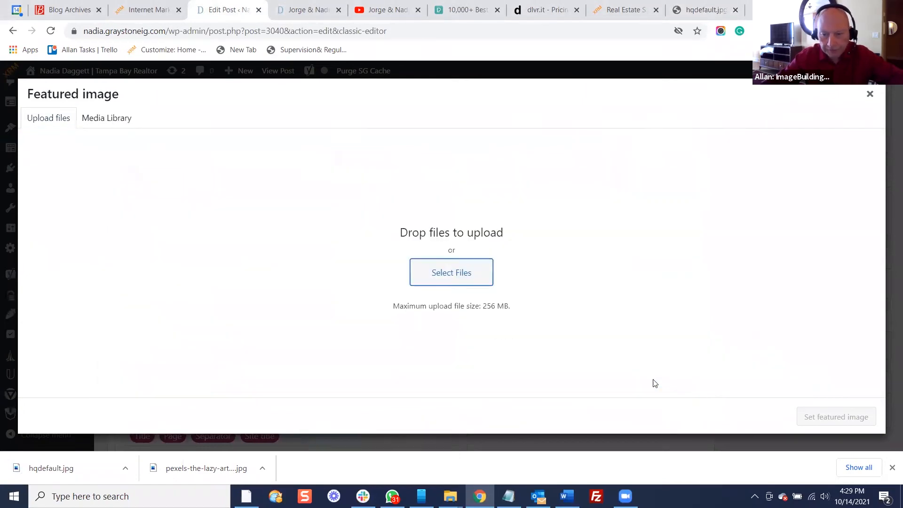
Change the uploaded image's title to Corporate Rentals
{"action": "scroll", "coordinate": [848, 352], "scroll_direction": "down", "scroll_amount": 1}
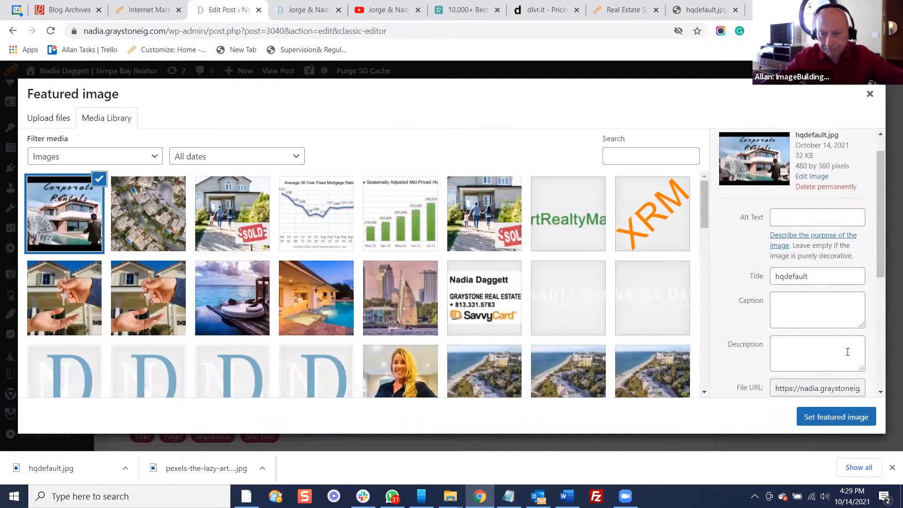
{"action": "left_click_drag", "start_coordinate": [832, 243], "coordinate": [753, 236]}
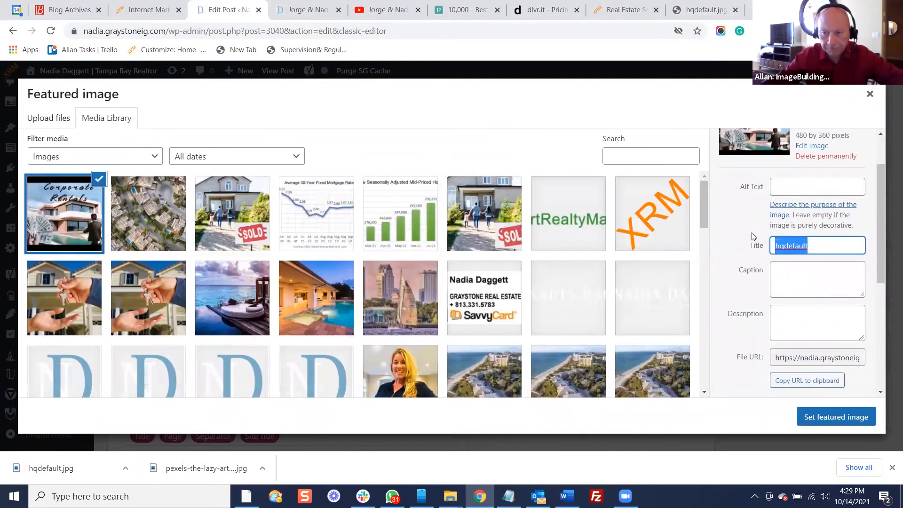
{"action": "type", "text": "Corpor"}
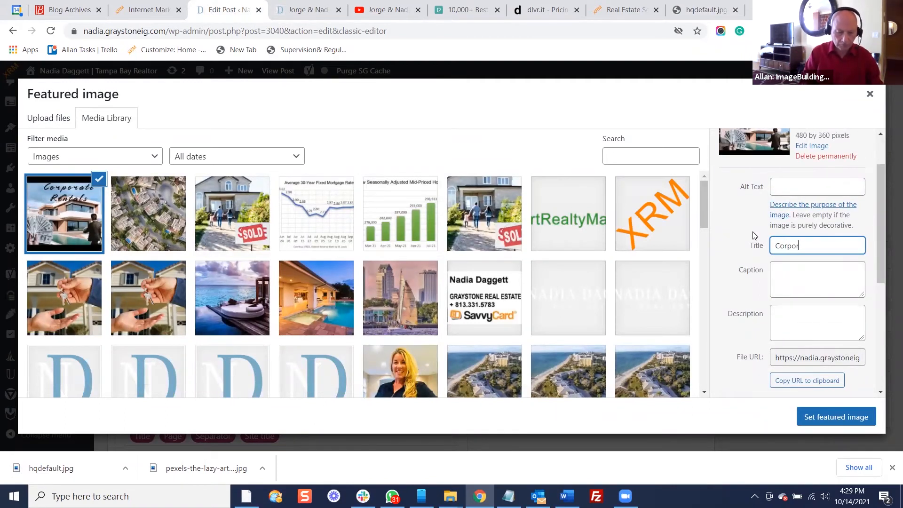
{"action": "type", "text": "ate Rentals"}
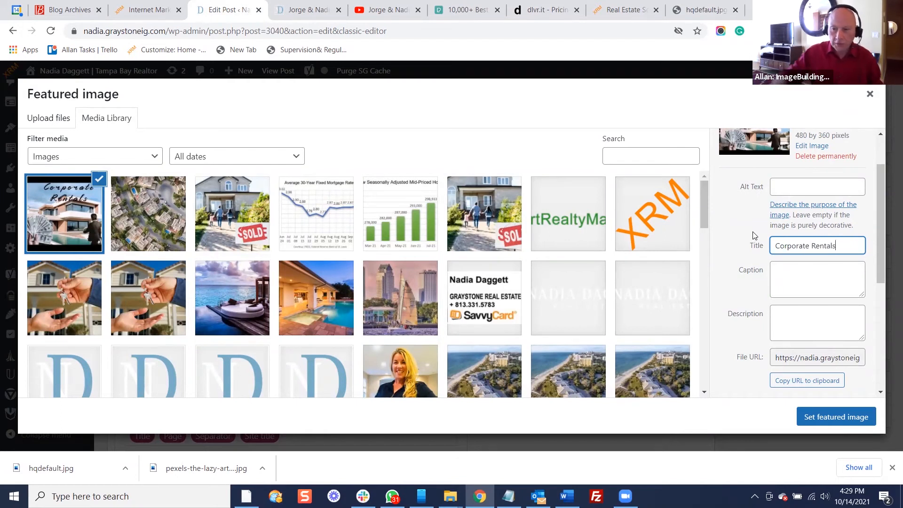
Enter the two video presenters' first names as the image's alt text and set it as the post's featured image
{"action": "left_click", "coordinate": [805, 180]}
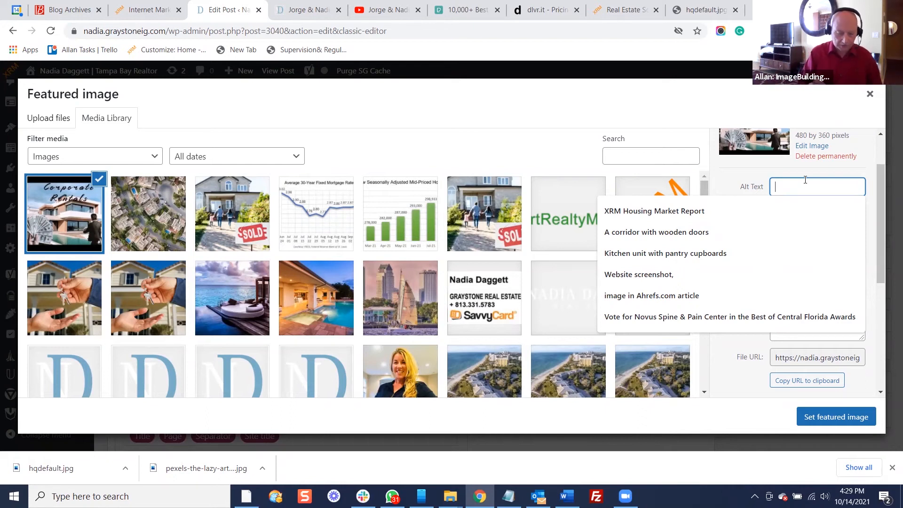
{"action": "type", "text": "Nadia and Jorge"}
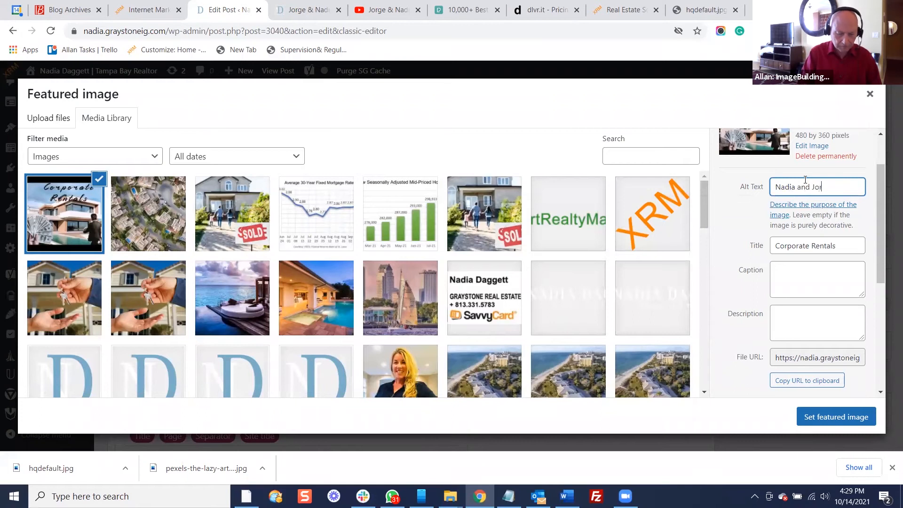
{"action": "scroll", "coordinate": [837, 171], "scroll_direction": "down", "scroll_amount": 4}
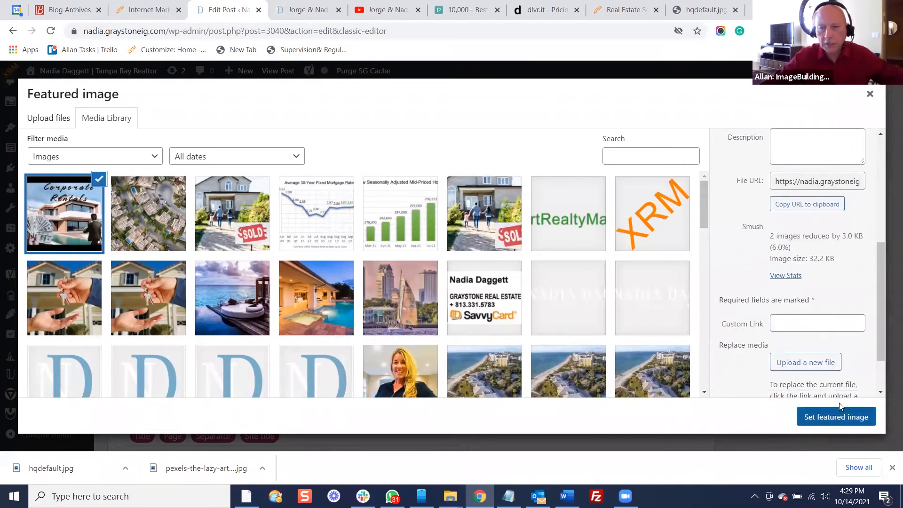
{"action": "left_click", "coordinate": [840, 415]}
Choose the Corporate Rentals image from the media library as the post's Facebook image in the Yoast social settings
{"action": "scroll", "coordinate": [282, 283], "scroll_direction": "up", "scroll_amount": 4}
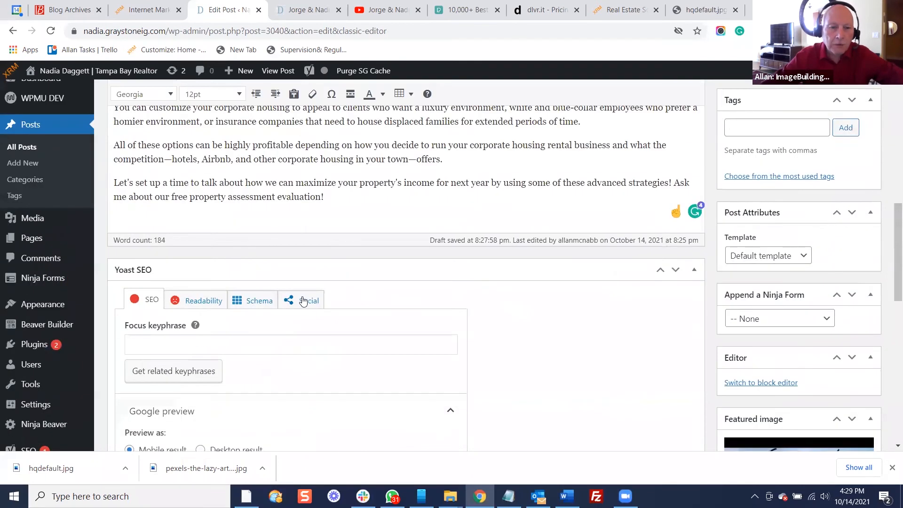
{"action": "left_click", "coordinate": [303, 299]}
{"action": "scroll", "coordinate": [343, 289], "scroll_direction": "down", "scroll_amount": 3}
{"action": "scroll", "coordinate": [237, 378], "scroll_direction": "down", "scroll_amount": 3}
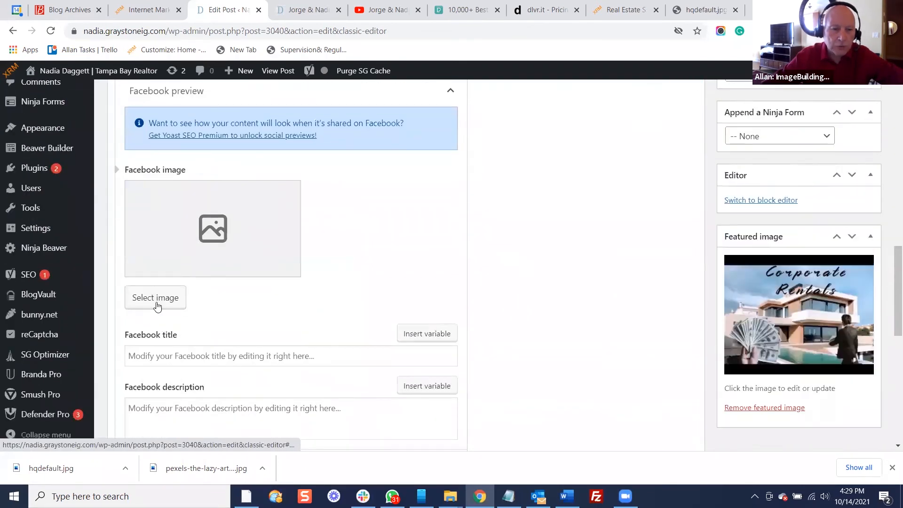
{"action": "left_click", "coordinate": [155, 305]}
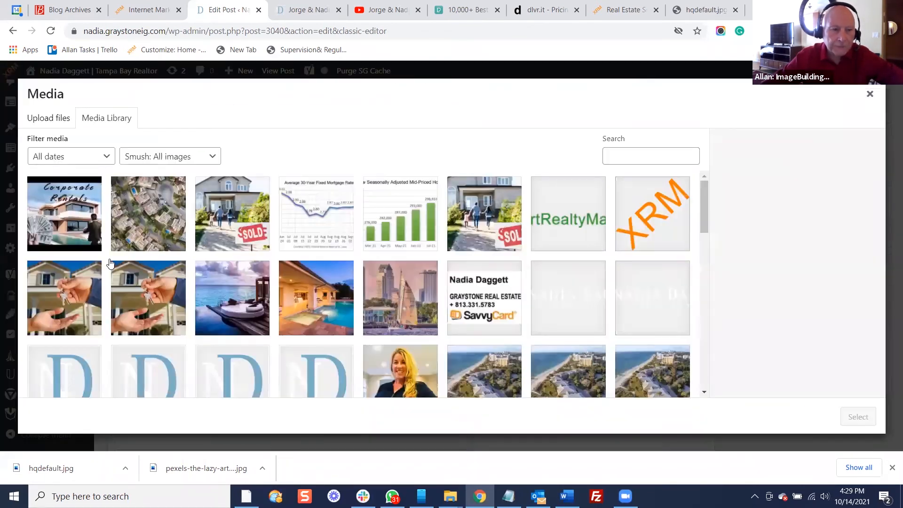
{"action": "left_click", "coordinate": [50, 227]}
{"action": "left_click", "coordinate": [857, 417]}
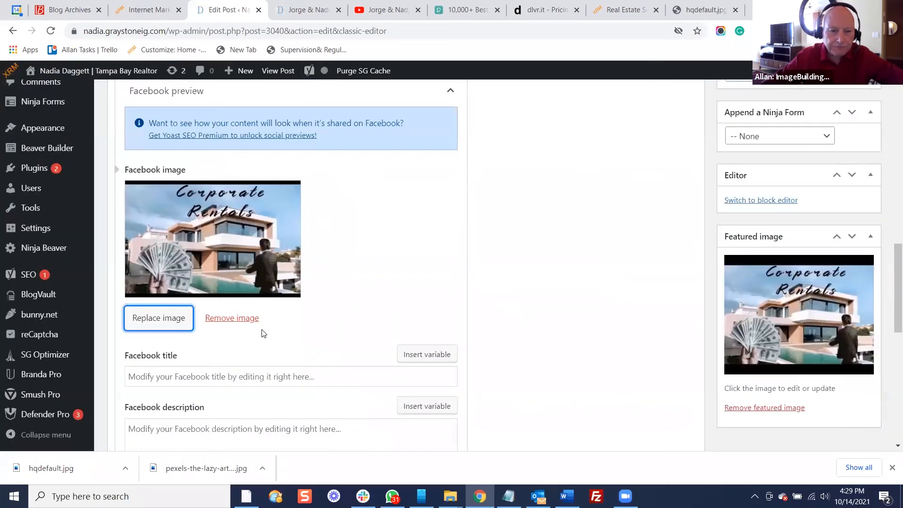
Choose the same Corporate Rentals image from the media library as the post's Twitter image
{"action": "scroll", "coordinate": [260, 328], "scroll_direction": "down", "scroll_amount": 4}
{"action": "scroll", "coordinate": [225, 383], "scroll_direction": "down", "scroll_amount": 3}
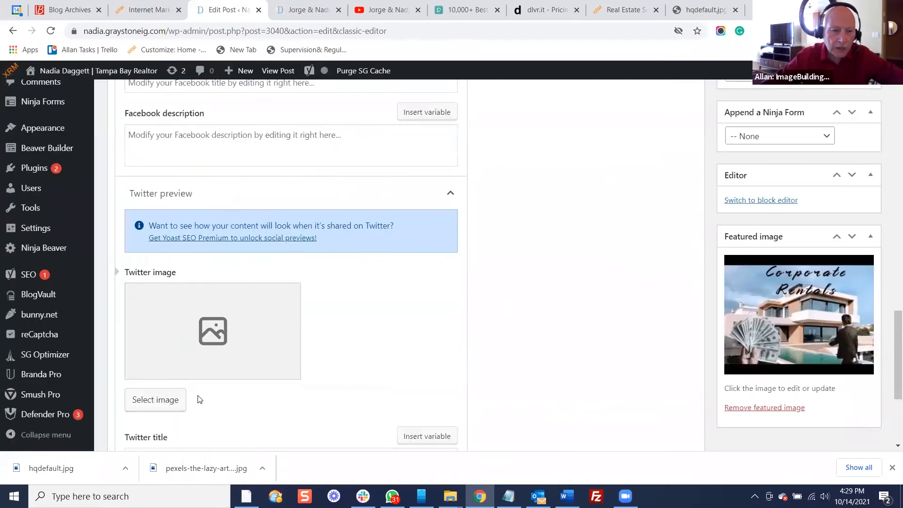
{"action": "left_click", "coordinate": [171, 399]}
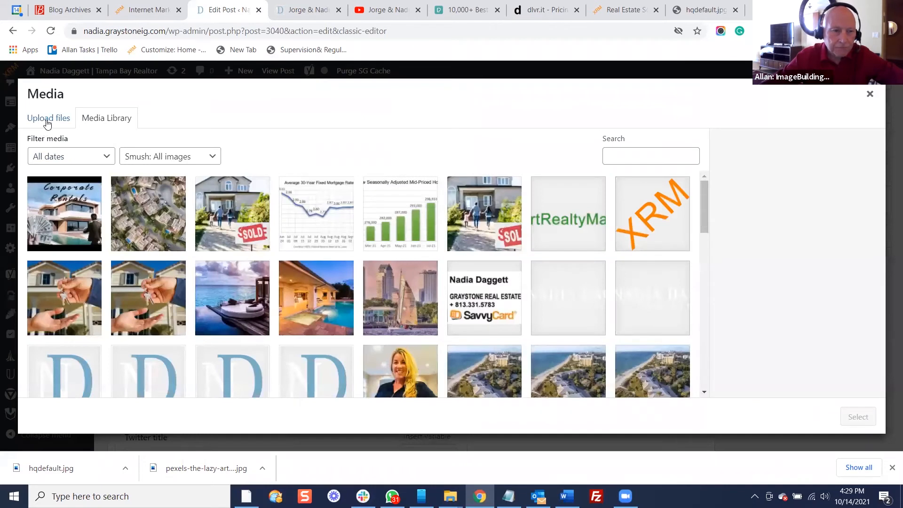
{"action": "left_click", "coordinate": [46, 204]}
{"action": "left_click", "coordinate": [857, 417]}
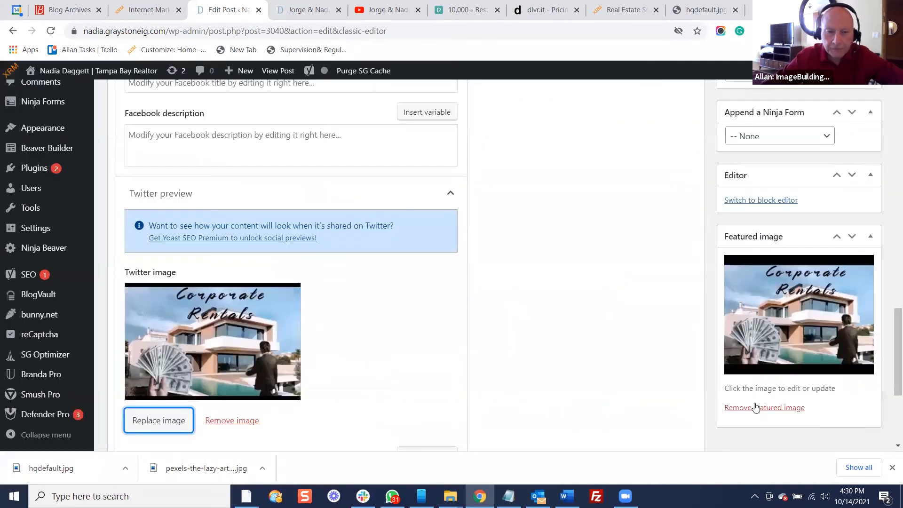
Write a Yoast meta description stating that the two presenters with Graystone discuss corporate rentals
{"action": "scroll", "coordinate": [389, 345], "scroll_direction": "up", "scroll_amount": 10}
{"action": "scroll", "coordinate": [344, 330], "scroll_direction": "down", "scroll_amount": 5}
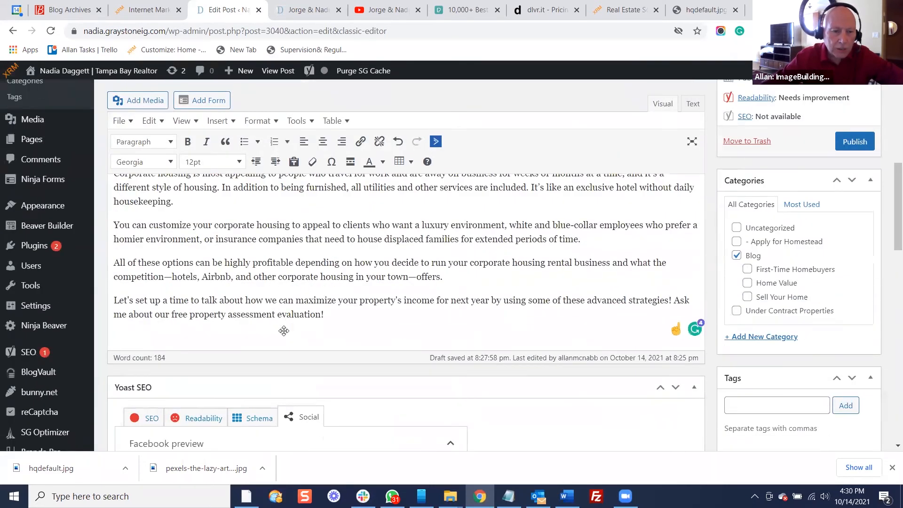
{"action": "left_click", "coordinate": [147, 299]}
{"action": "scroll", "coordinate": [387, 328], "scroll_direction": "down", "scroll_amount": 1}
{"action": "scroll", "coordinate": [388, 331], "scroll_direction": "down", "scroll_amount": 4}
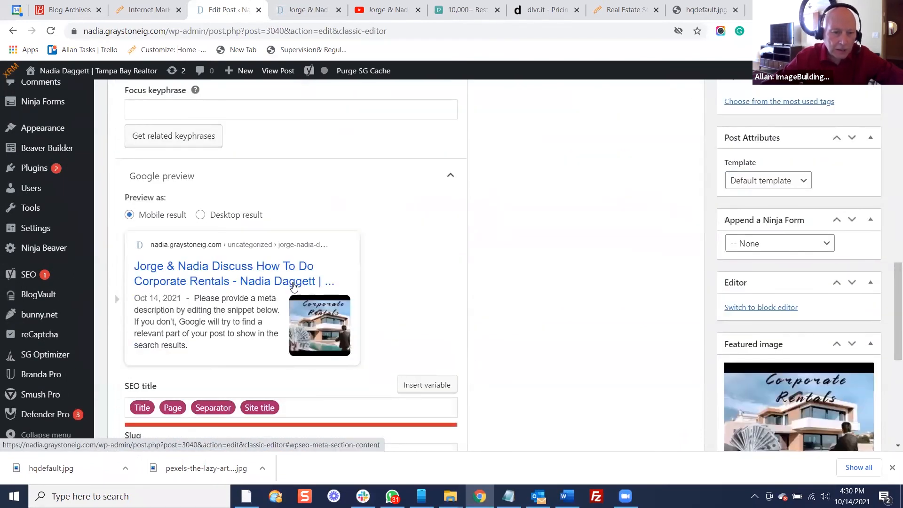
{"action": "scroll", "coordinate": [216, 268], "scroll_direction": "down", "scroll_amount": 3}
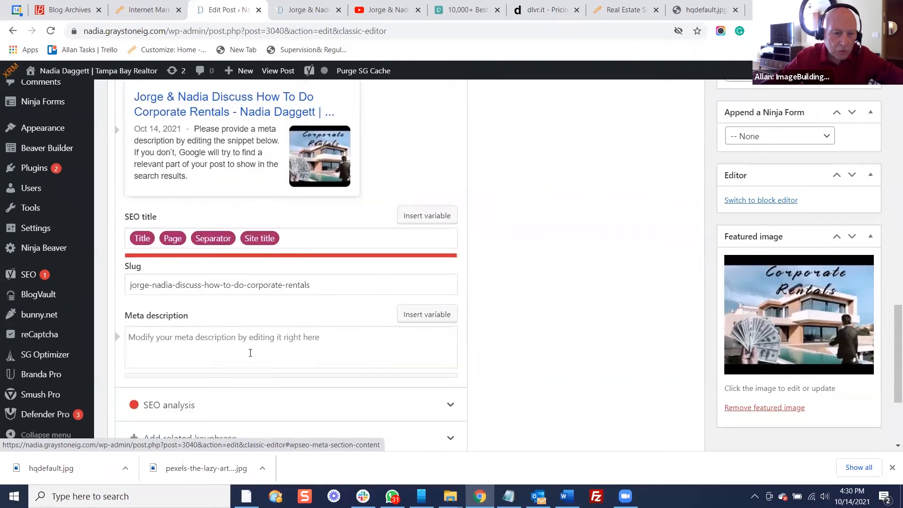
{"action": "scroll", "coordinate": [249, 353], "scroll_direction": "down", "scroll_amount": 1}
{"action": "left_click", "coordinate": [237, 339]}
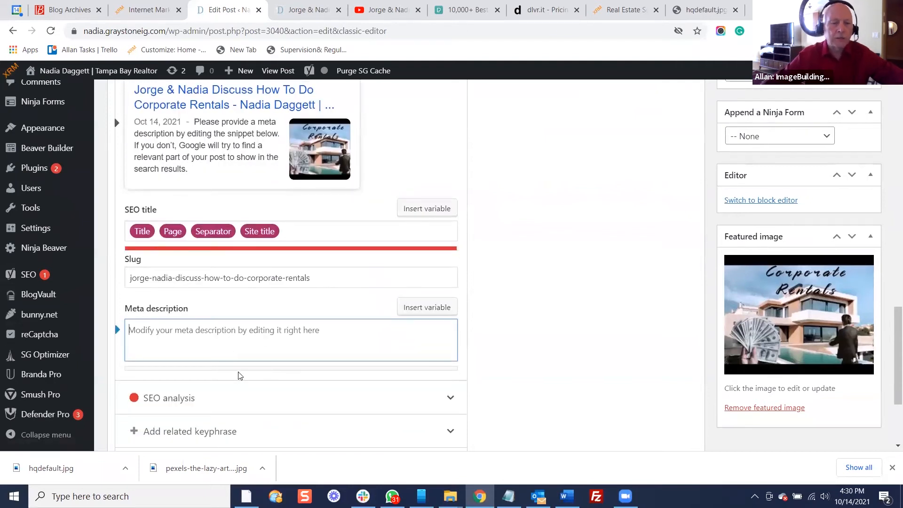
{"action": "type", "text": "Nadia "}
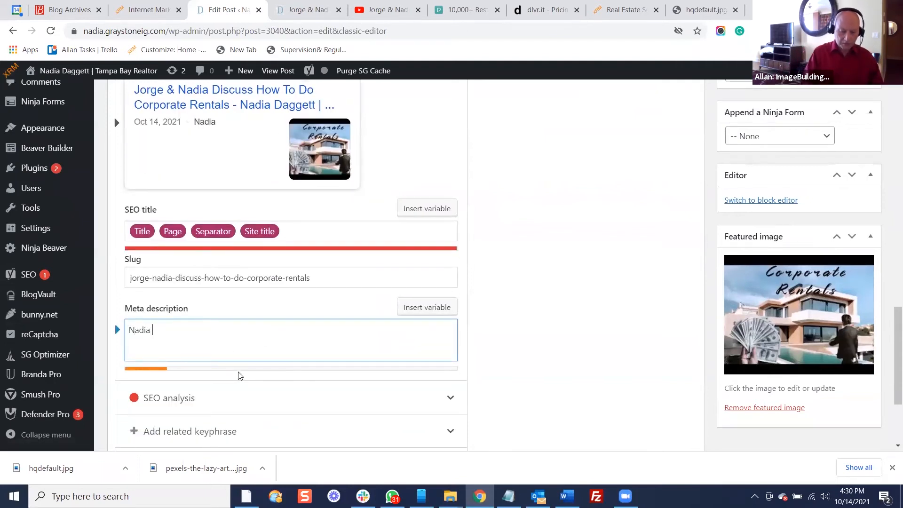
{"action": "type", "text": "and Jorge "}
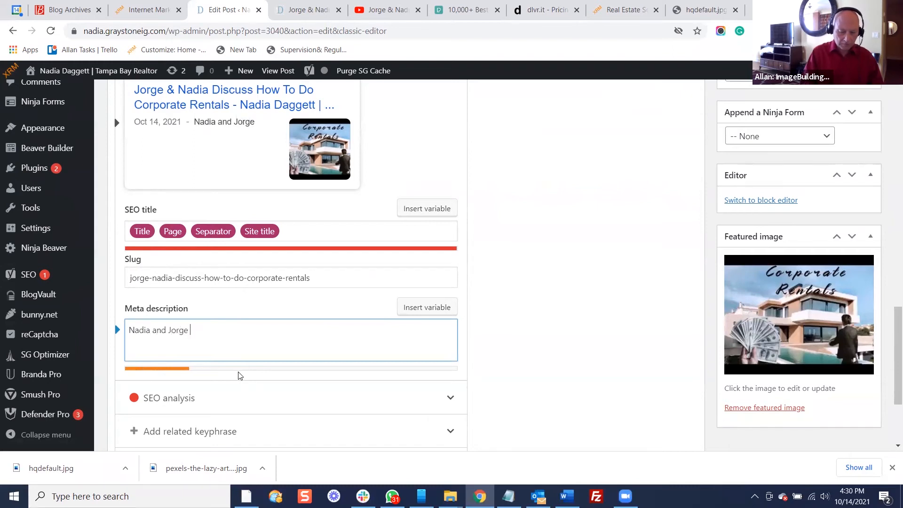
{"action": "type", "text": "with Grayston"}
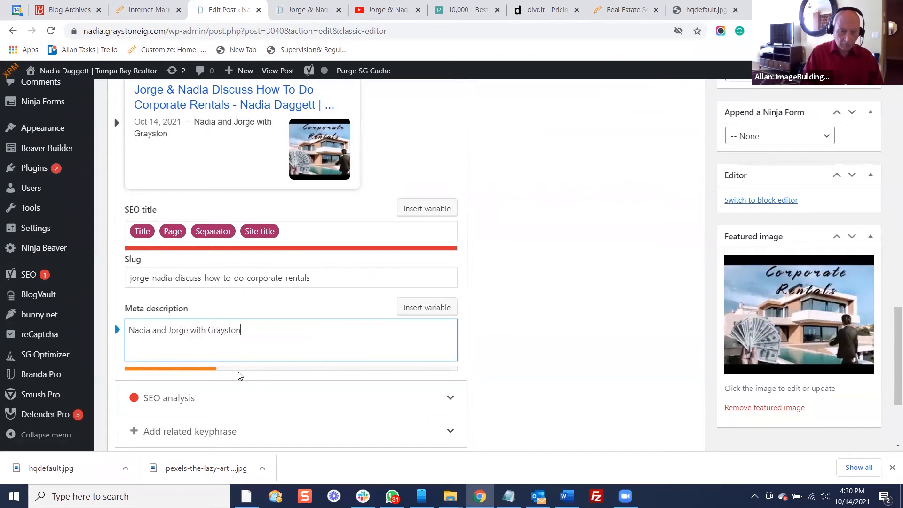
{"action": "type", "text": "e discuss"}
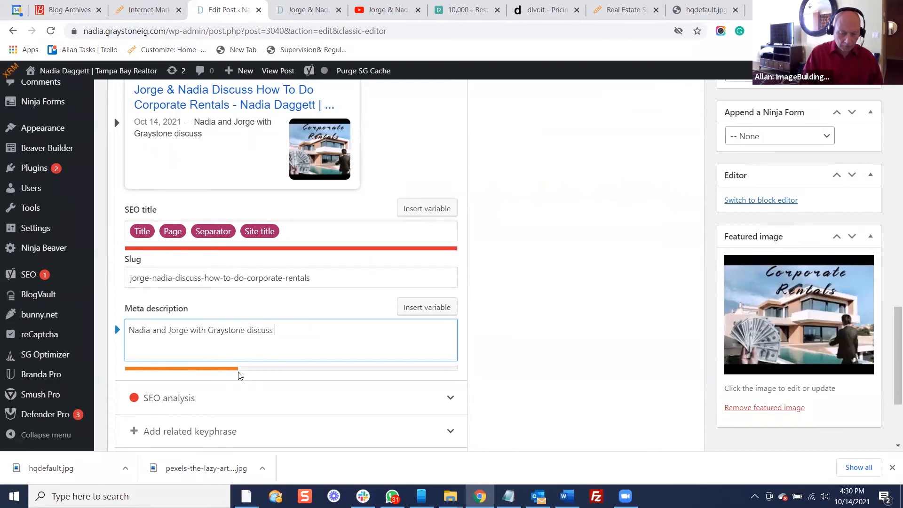
{"action": "type", "text": " corporate"}
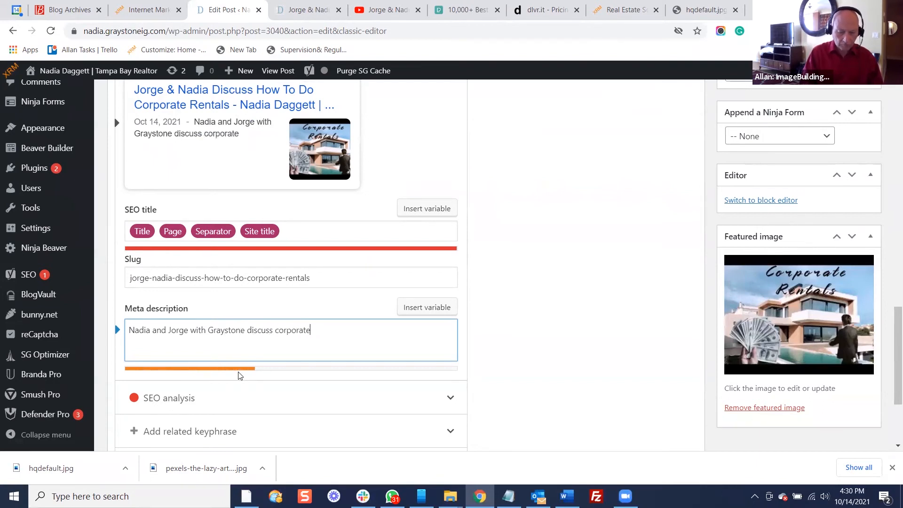
{"action": "type", "text": " rentals."}
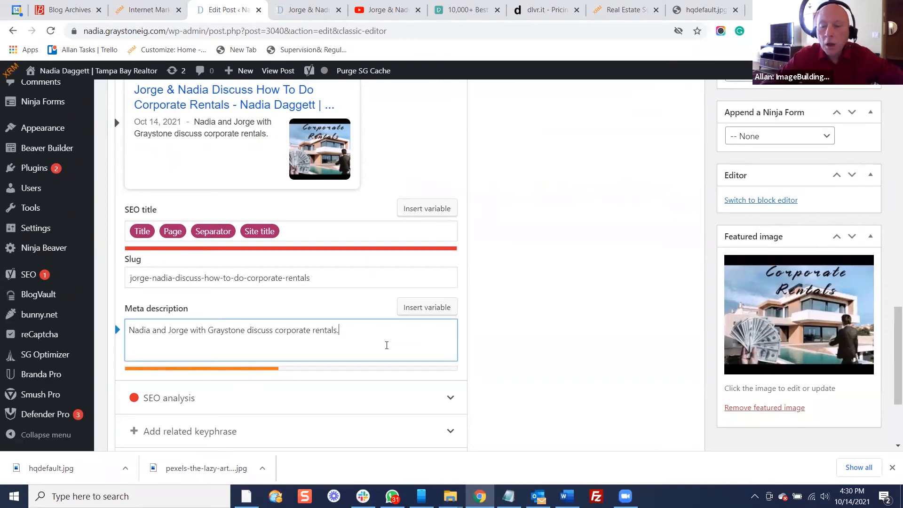
Publish the corporate rentals blog post
{"action": "scroll", "coordinate": [663, 338], "scroll_direction": "down", "scroll_amount": 3}
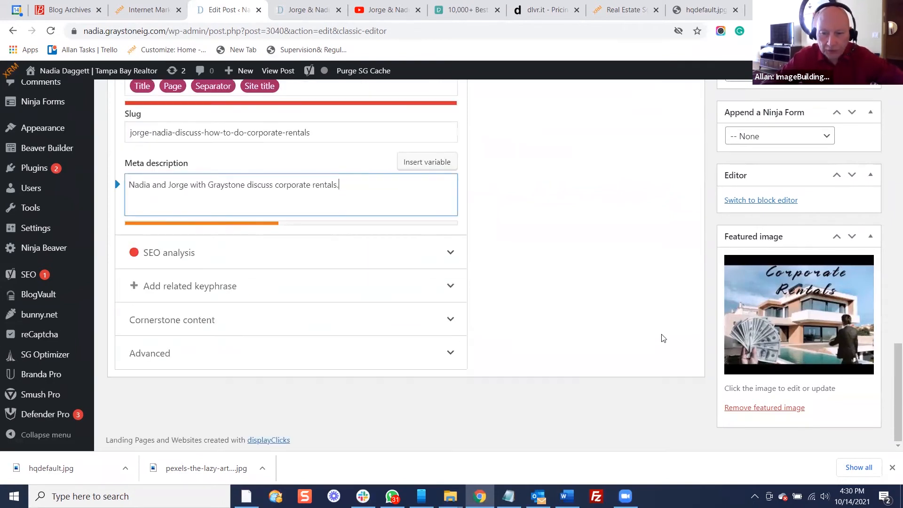
{"action": "scroll", "coordinate": [665, 333], "scroll_direction": "up", "scroll_amount": 3}
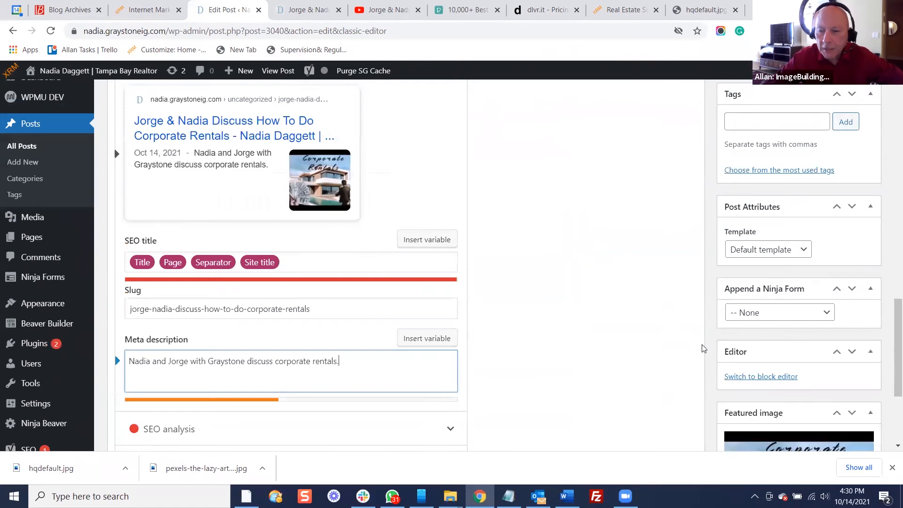
{"action": "scroll", "coordinate": [705, 338], "scroll_direction": "up", "scroll_amount": 7}
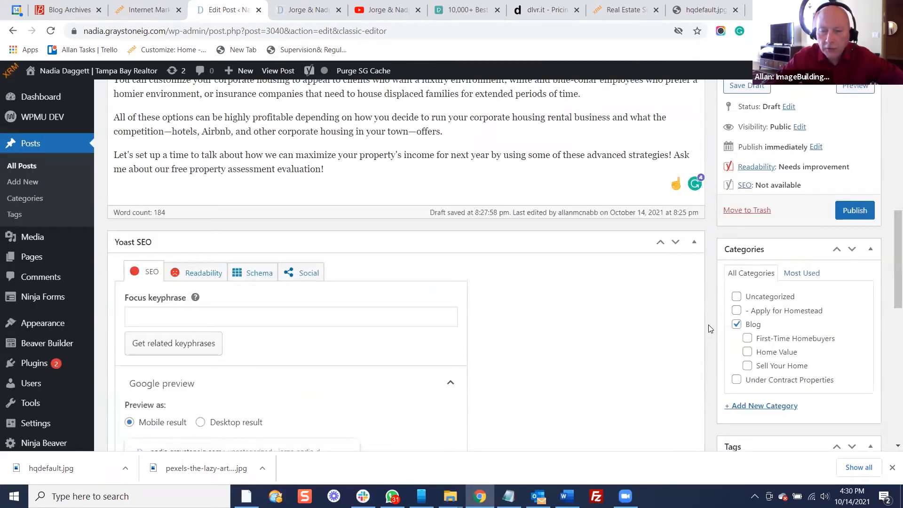
{"action": "scroll", "coordinate": [710, 328], "scroll_direction": "up", "scroll_amount": 1}
{"action": "left_click", "coordinate": [854, 257]}
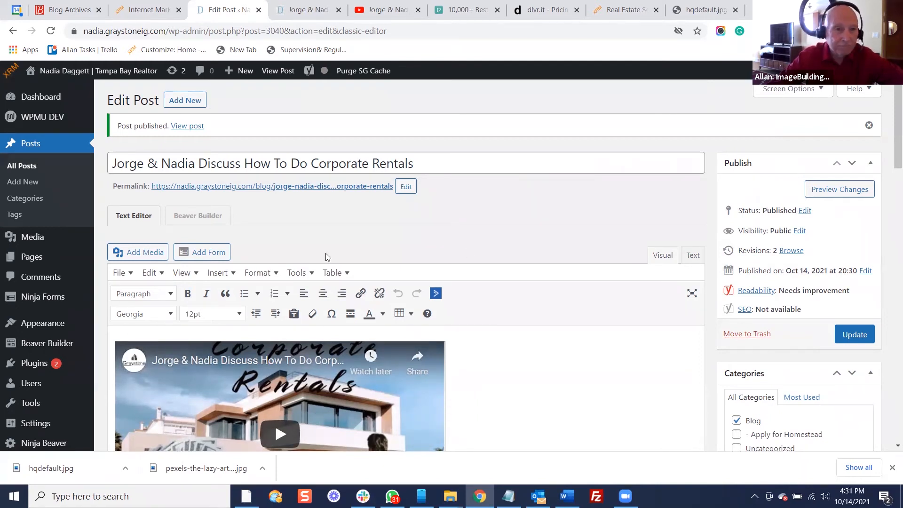
Open the published post in a new browser tab, review its content and briefly play the embedded video
{"action": "right_click", "coordinate": [286, 73]}
{"action": "left_click", "coordinate": [306, 80]}
{"action": "left_click", "coordinate": [278, 9]}
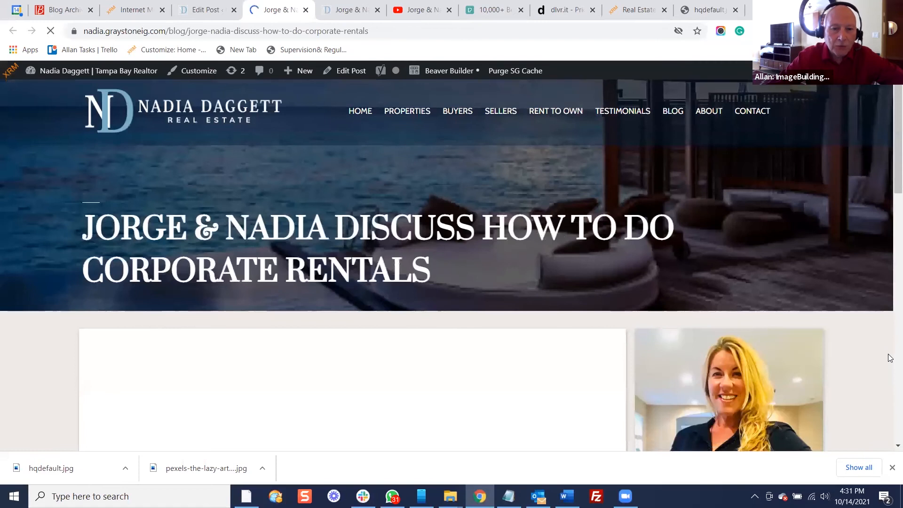
{"action": "scroll", "coordinate": [889, 358], "scroll_direction": "down", "scroll_amount": 8}
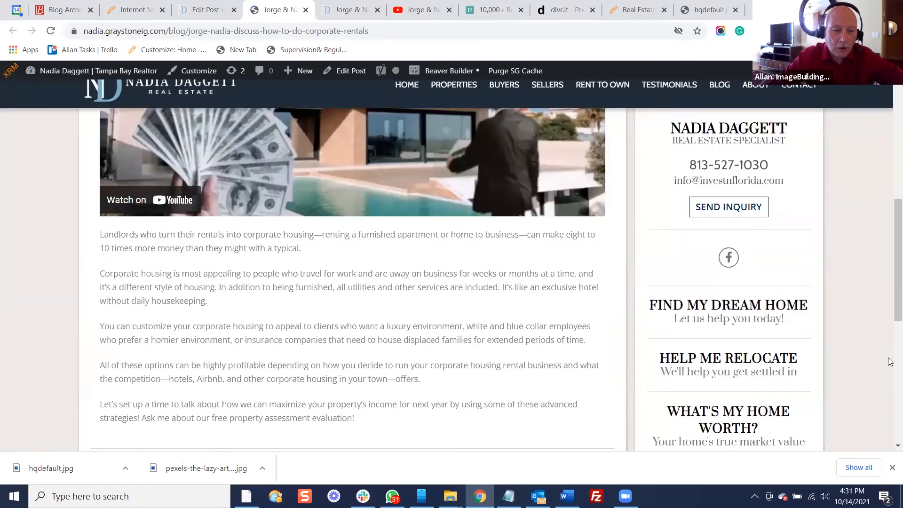
{"action": "scroll", "coordinate": [890, 361], "scroll_direction": "down", "scroll_amount": 4}
{"action": "scroll", "coordinate": [888, 348], "scroll_direction": "up", "scroll_amount": 8}
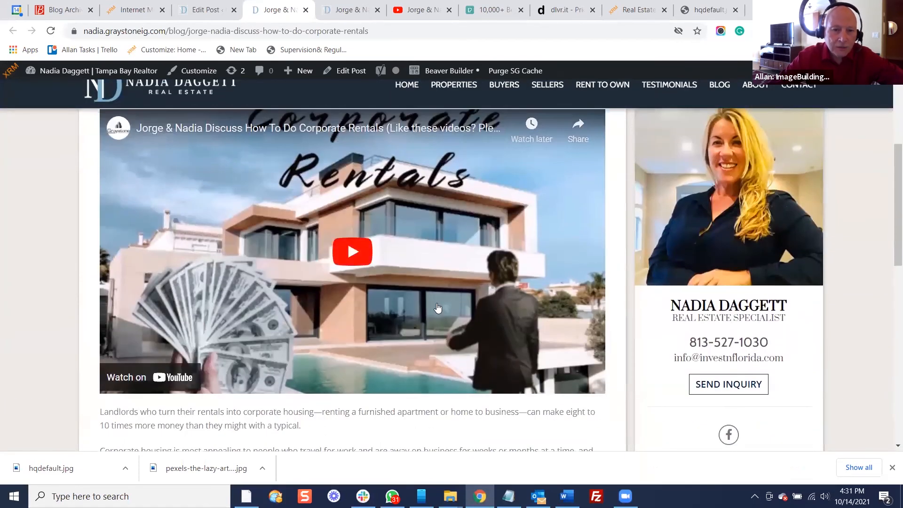
{"action": "left_click", "coordinate": [346, 254]}
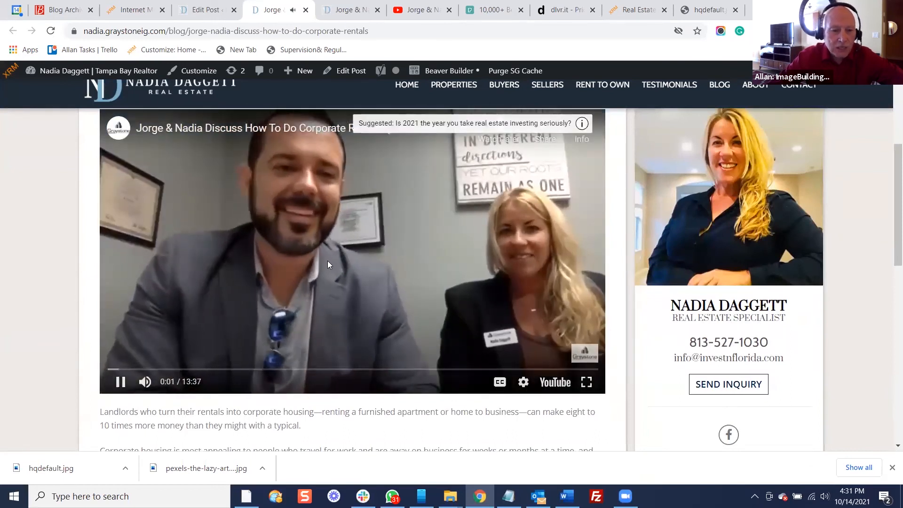
{"action": "left_click", "coordinate": [120, 382]}
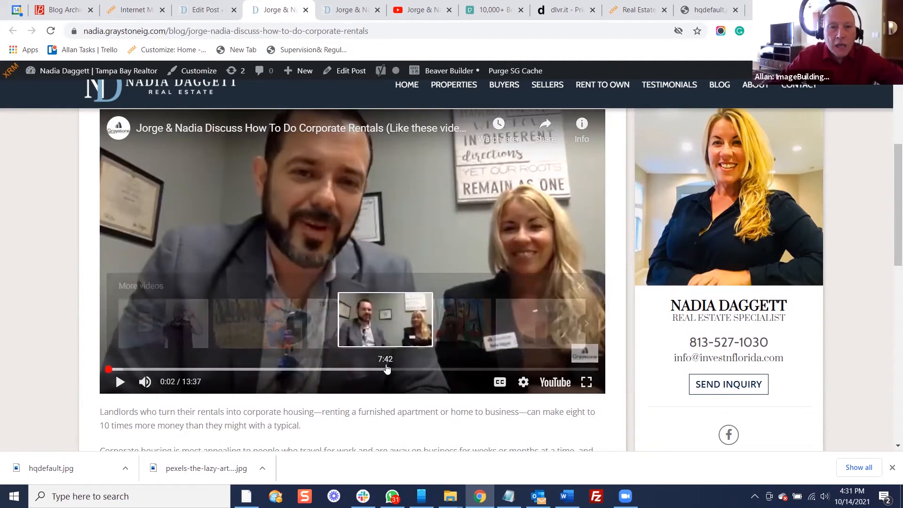
Open the site's Blog page and check how the new post is listed among the other articles
{"action": "scroll", "coordinate": [709, 362], "scroll_direction": "up", "scroll_amount": 2}
{"action": "scroll", "coordinate": [708, 358], "scroll_direction": "up", "scroll_amount": 3}
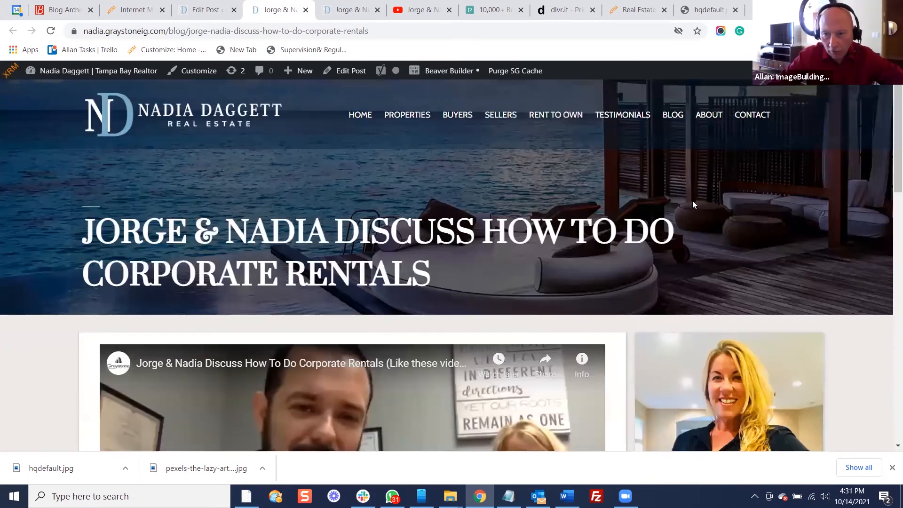
{"action": "left_click", "coordinate": [683, 119]}
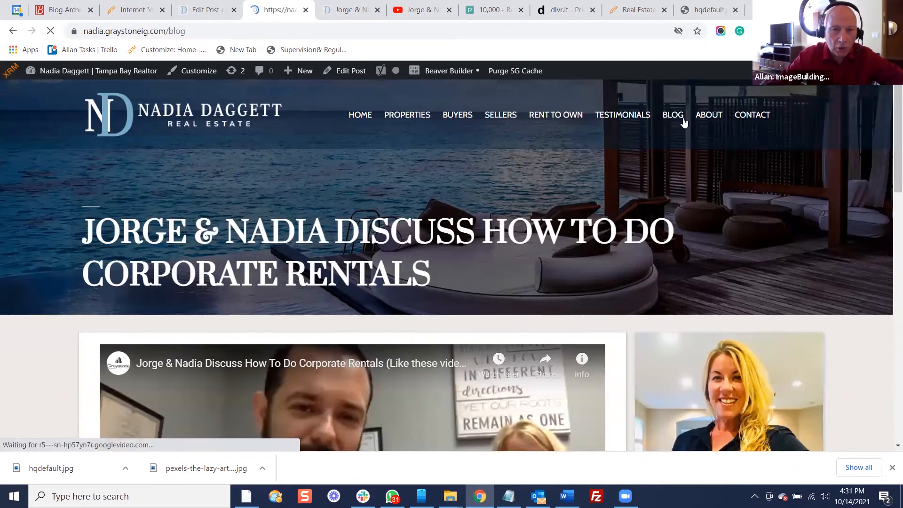
{"action": "scroll", "coordinate": [845, 285], "scroll_direction": "down", "scroll_amount": 3}
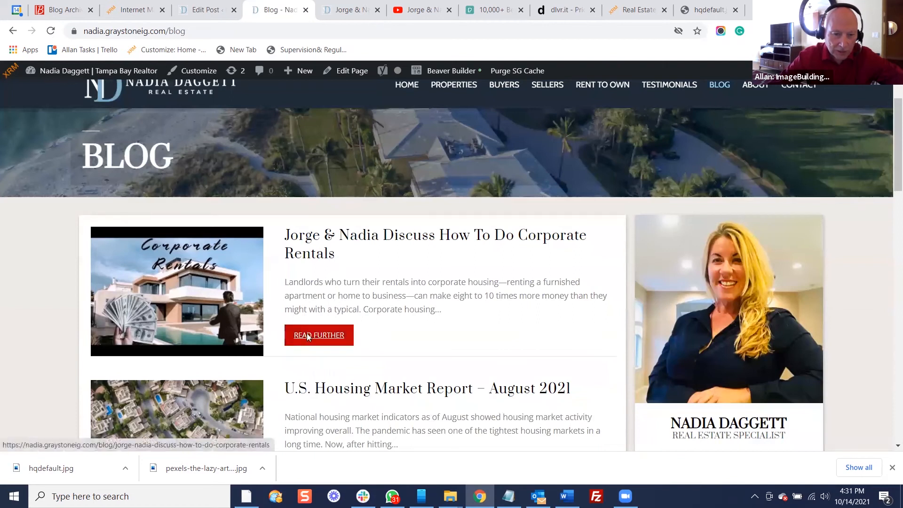
{"action": "scroll", "coordinate": [306, 333], "scroll_direction": "down", "scroll_amount": 3}
{"action": "scroll", "coordinate": [379, 303], "scroll_direction": "down", "scroll_amount": 3}
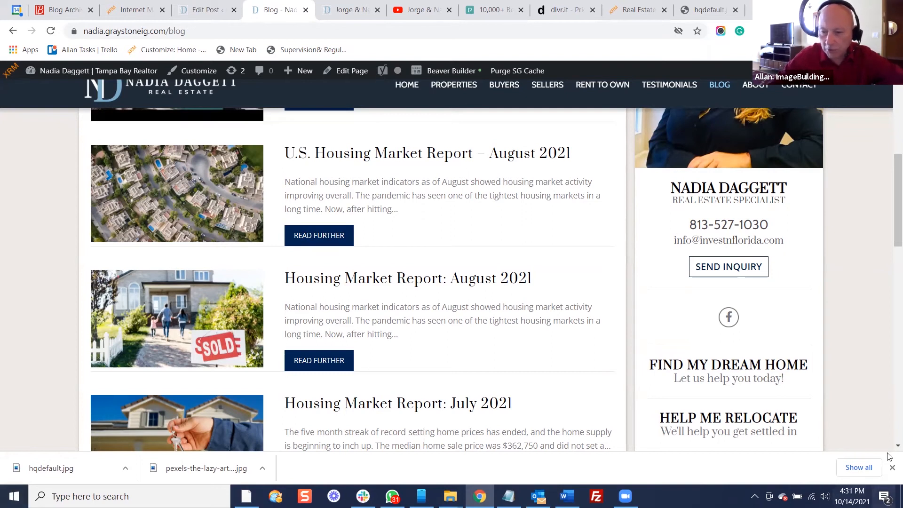
{"action": "left_click", "coordinate": [892, 467]}
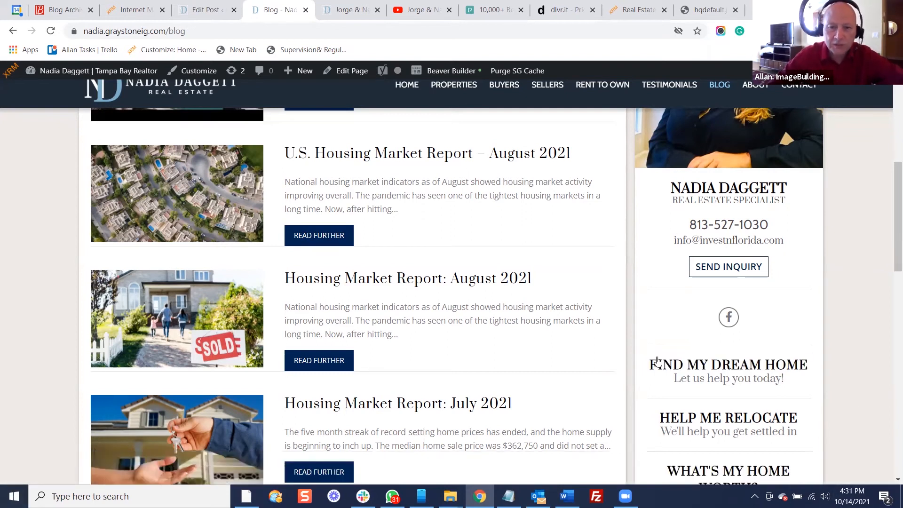
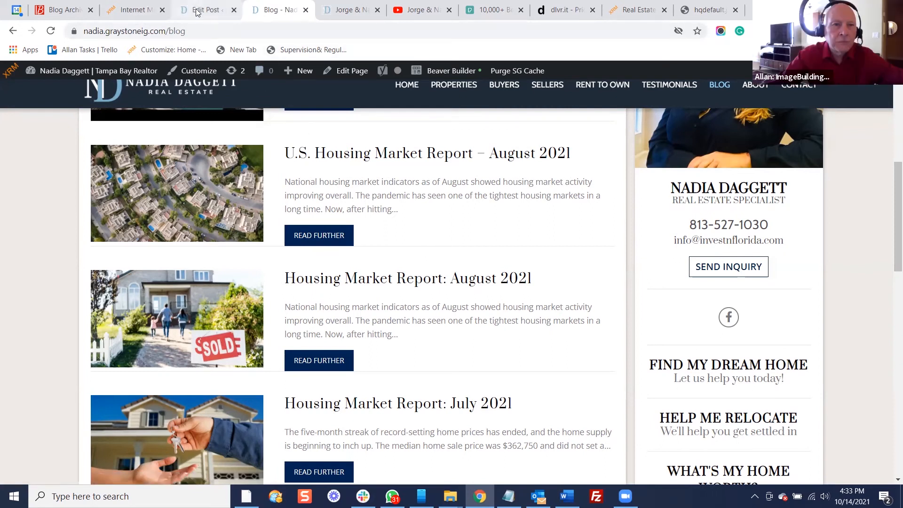
Show the Internet Marketing Training calendar on the xpertRealtyMarketing site
{"action": "left_click", "coordinate": [144, 10]}
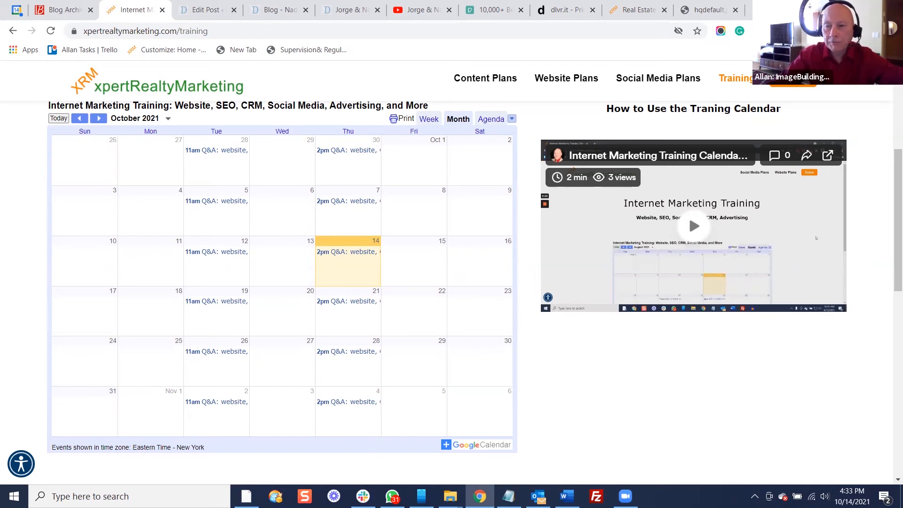
{"action": "left_click", "coordinate": [616, 31]}
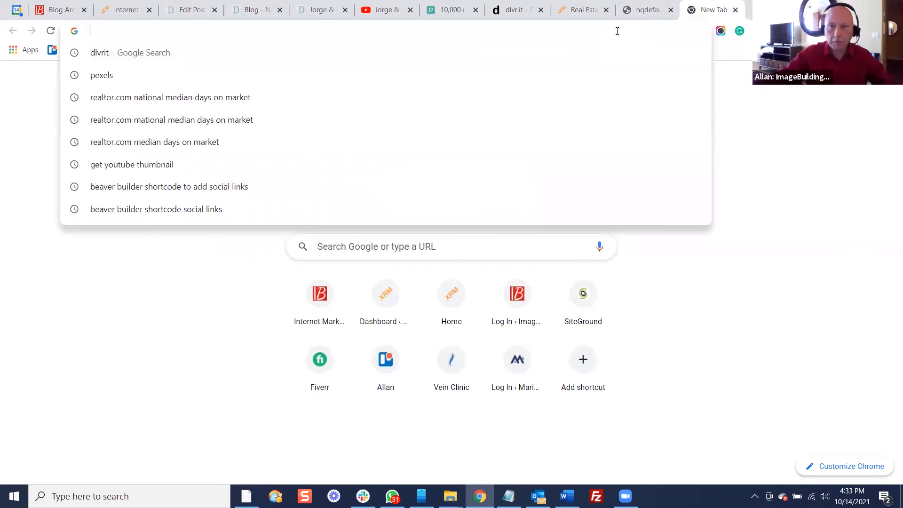
{"action": "left_click", "coordinate": [736, 10]}
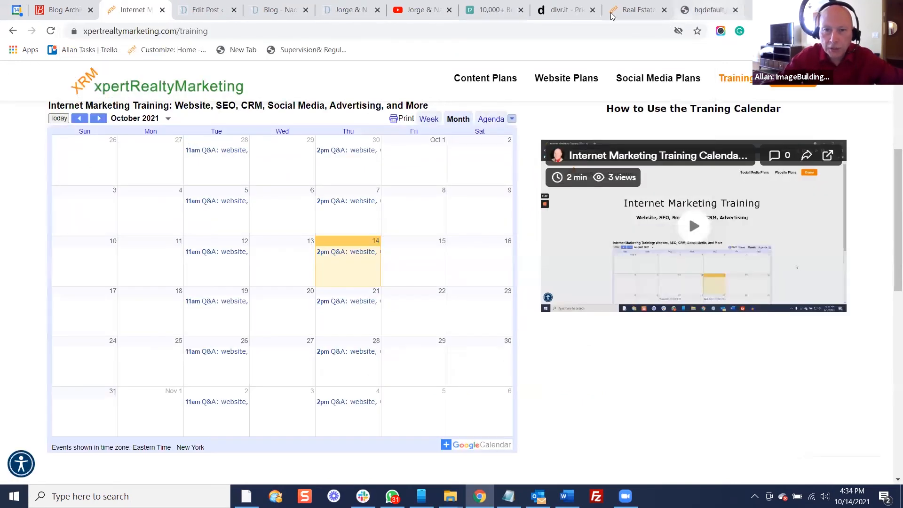
Review the dlvr.it pricing plans alongside the xpertRealtyMarketing social media plans
{"action": "left_click", "coordinate": [559, 9]}
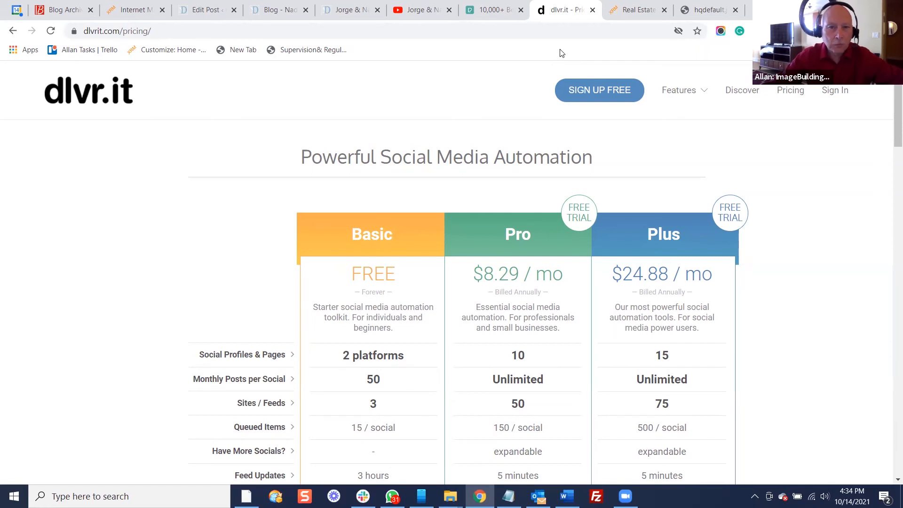
{"action": "left_click", "coordinate": [123, 11]}
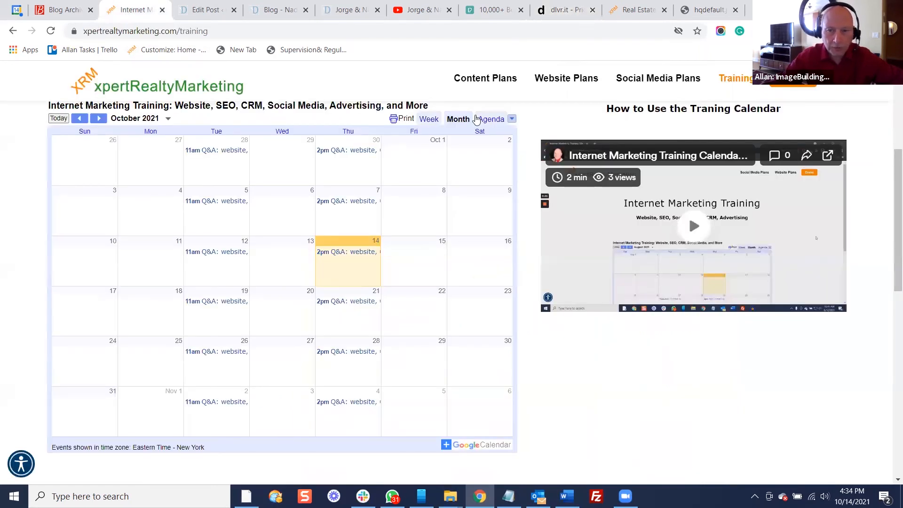
{"action": "left_click", "coordinate": [648, 83]}
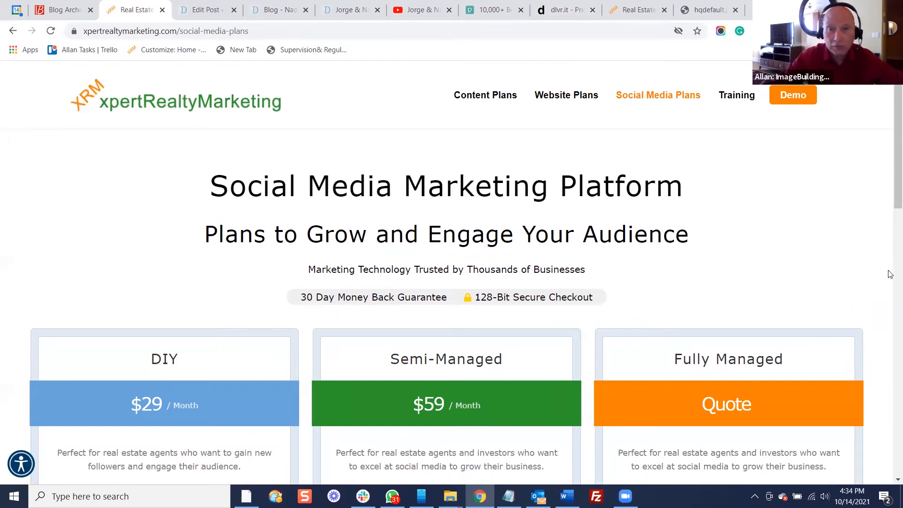
{"action": "scroll", "coordinate": [890, 273], "scroll_direction": "down", "scroll_amount": 1}
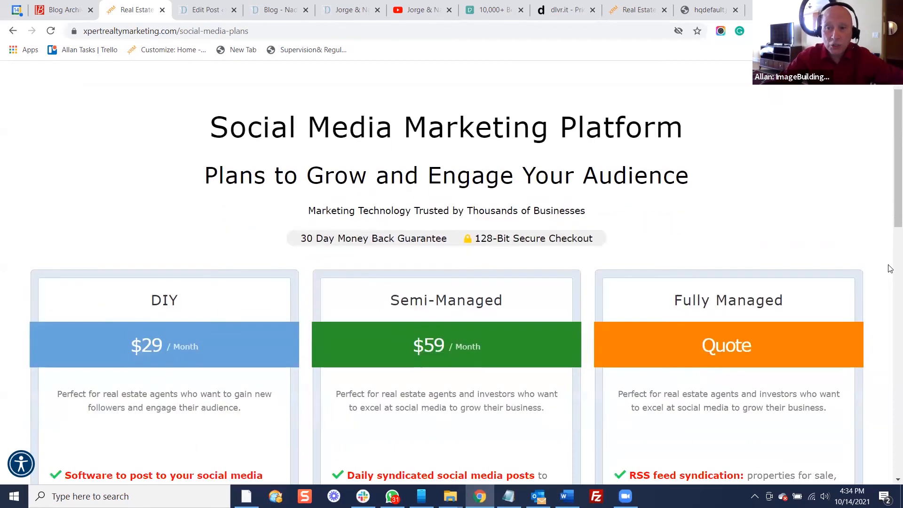
{"action": "scroll", "coordinate": [890, 269], "scroll_direction": "down", "scroll_amount": 2}
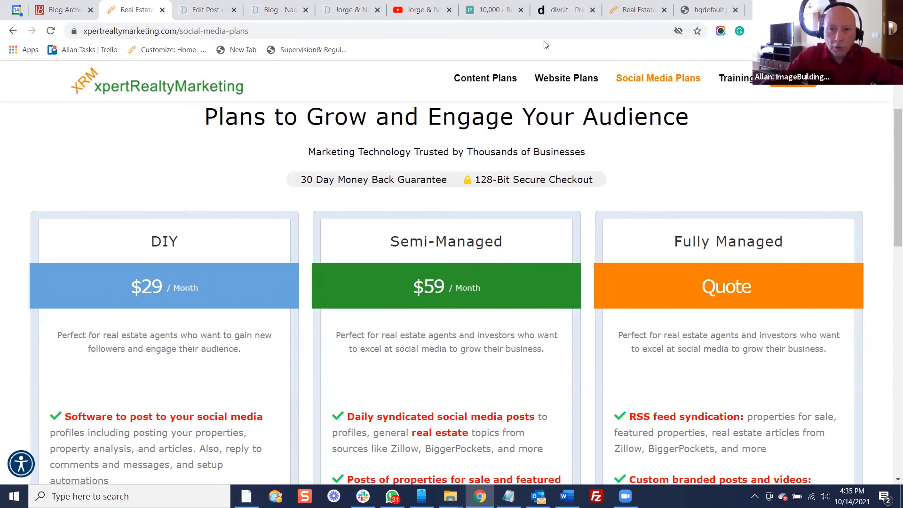
{"action": "left_click", "coordinate": [576, 14]}
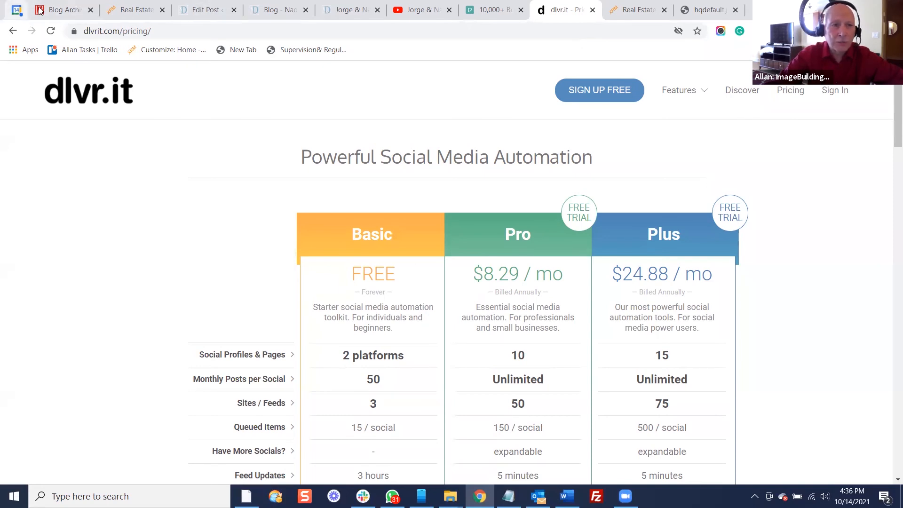
Look over the Image Building Media blog listing, and load scribie.com in place of the video thumbnail image
{"action": "left_click", "coordinate": [61, 9]}
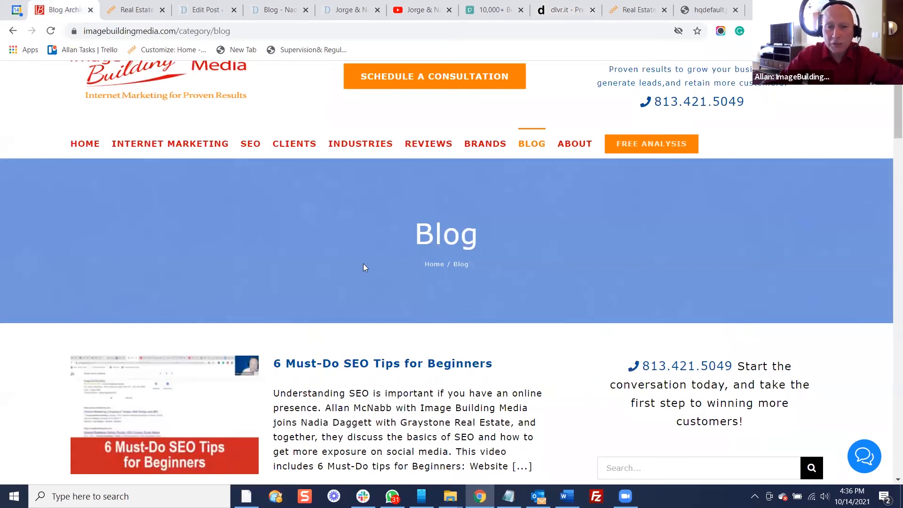
{"action": "scroll", "coordinate": [365, 267], "scroll_direction": "down", "scroll_amount": 1}
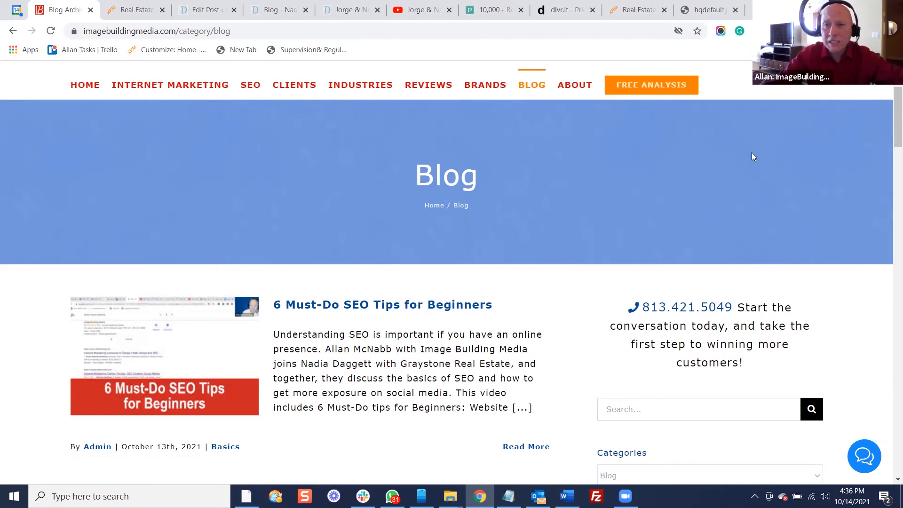
{"action": "left_click", "coordinate": [707, 11]}
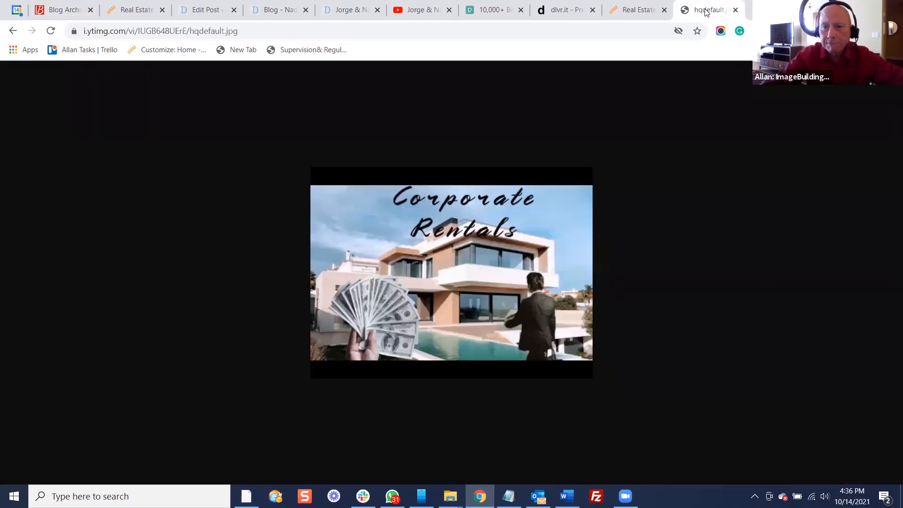
{"action": "left_click", "coordinate": [627, 35]}
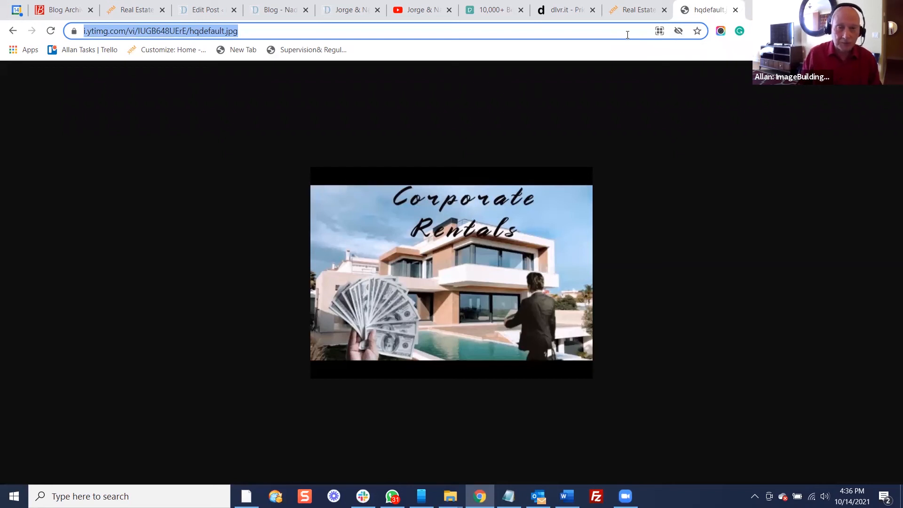
{"action": "key", "text": "BackSpace"}
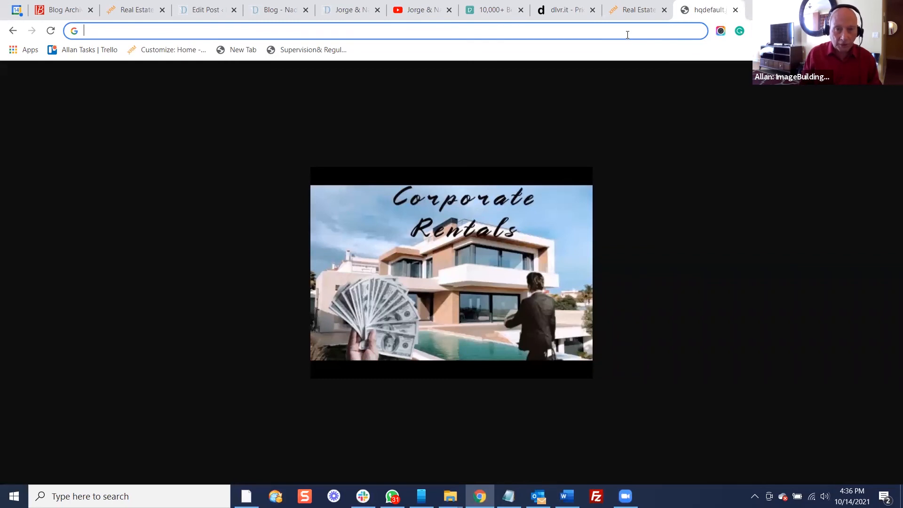
{"action": "type", "text": "scribie.com"}
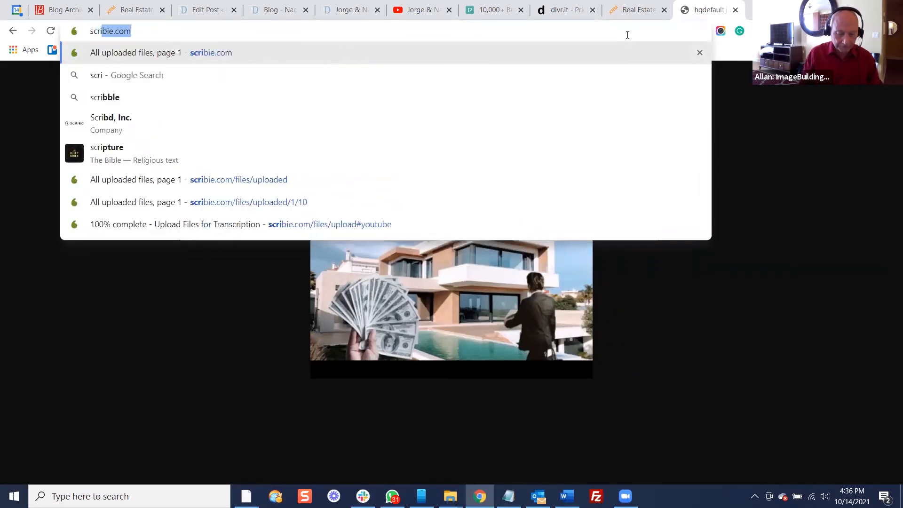
{"action": "key", "text": "Return"}
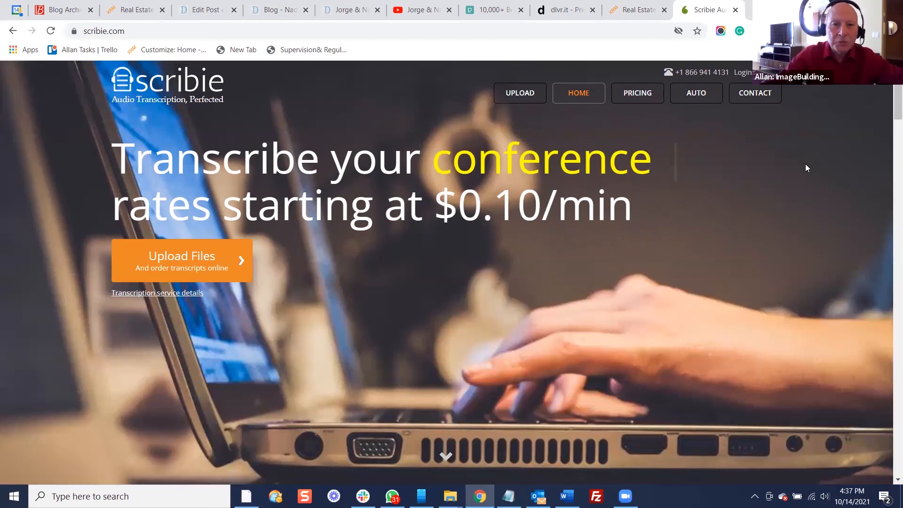
Review the "6 Must-Do SEO Tips for Beginners" article down to its video transcript, and return to the Scribie home page
{"action": "left_click", "coordinate": [422, 11]}
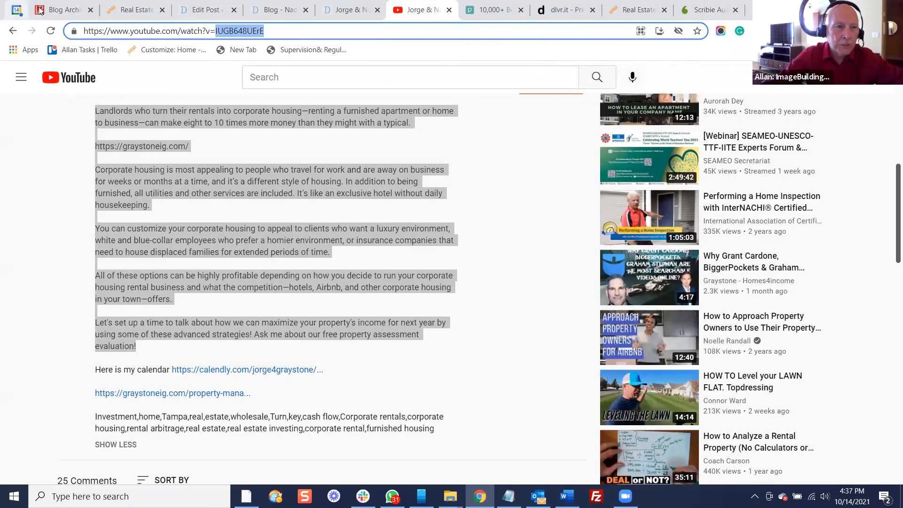
{"action": "left_click", "coordinate": [65, 10]}
{"action": "scroll", "coordinate": [464, 274], "scroll_direction": "down", "scroll_amount": 1}
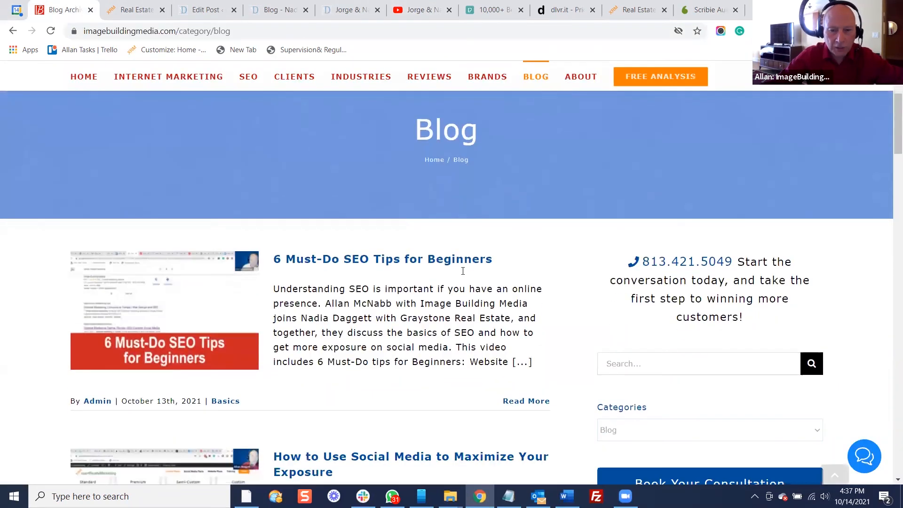
{"action": "left_click", "coordinate": [412, 249]}
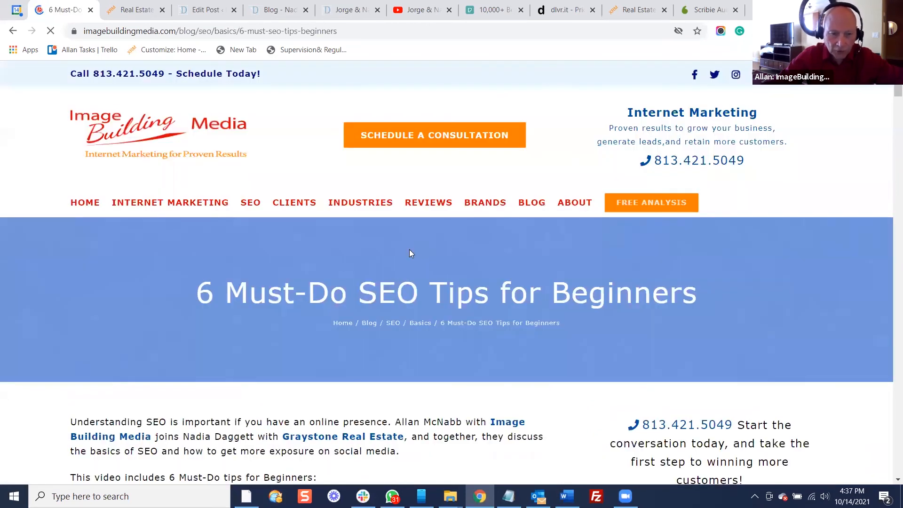
{"action": "scroll", "coordinate": [411, 254], "scroll_direction": "down", "scroll_amount": 3}
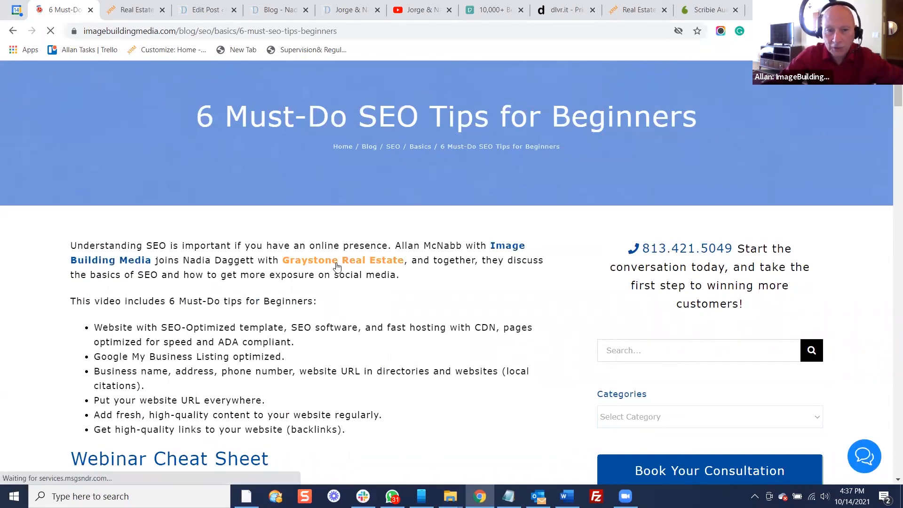
{"action": "scroll", "coordinate": [337, 266], "scroll_direction": "down", "scroll_amount": 3}
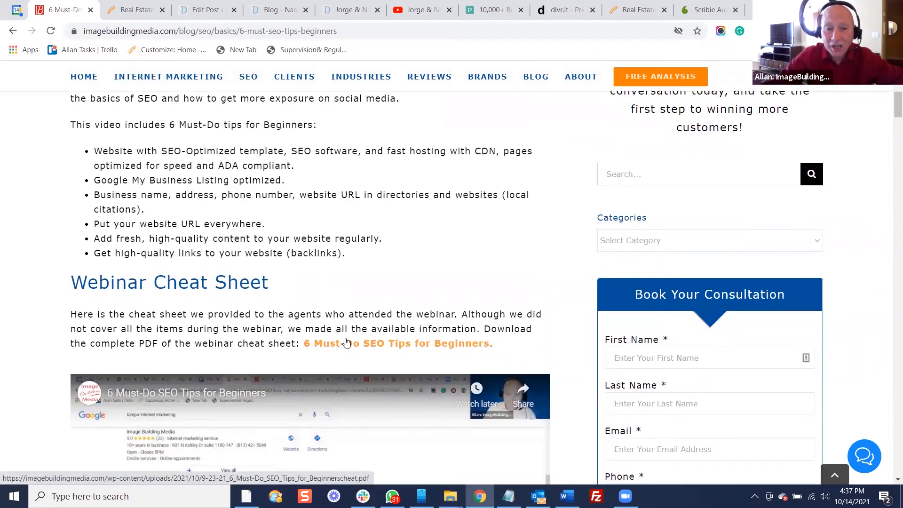
{"action": "scroll", "coordinate": [356, 343], "scroll_direction": "down", "scroll_amount": 6}
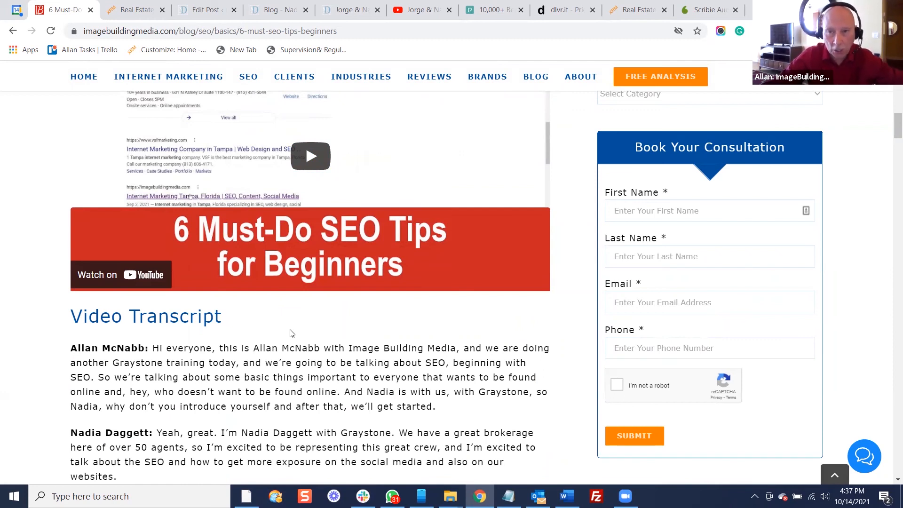
{"action": "left_click", "coordinate": [701, 9]}
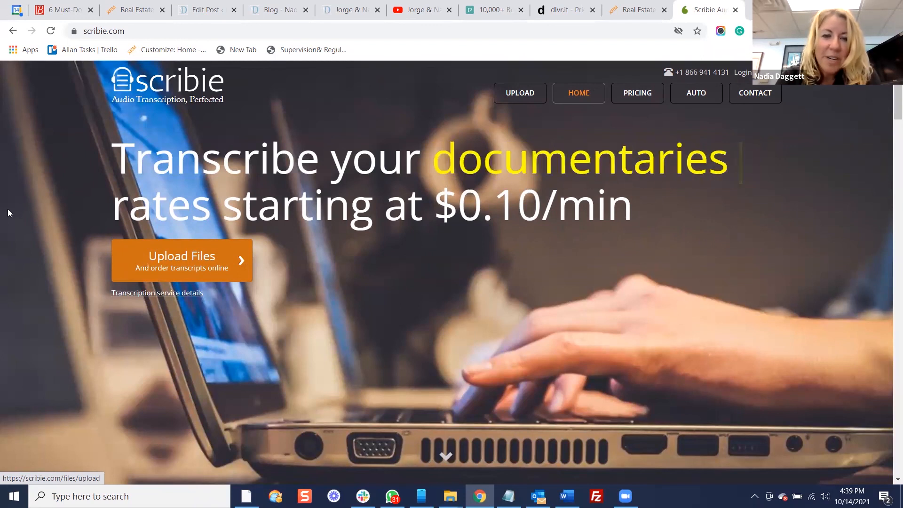
Open the Training page of the xpertRealtyMarketing site and look over its monthly calendar
{"action": "left_click", "coordinate": [133, 10]}
{"action": "left_click", "coordinate": [746, 79]}
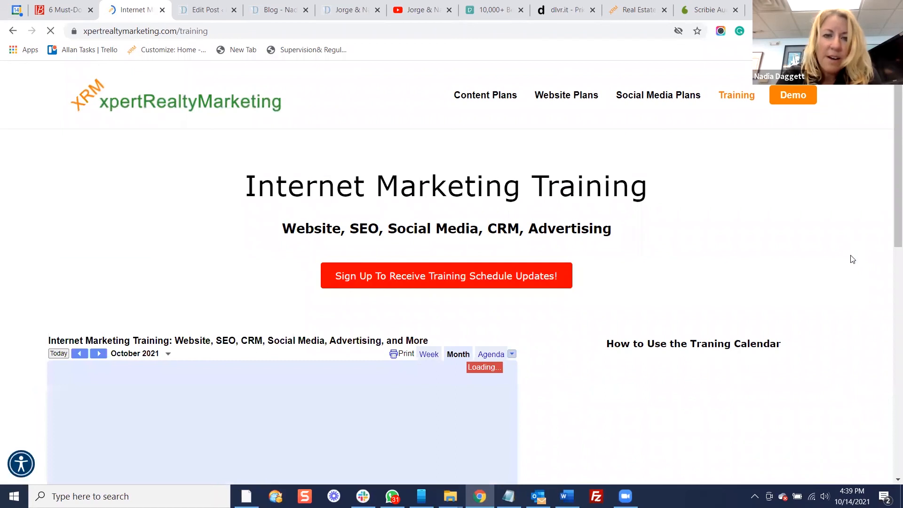
{"action": "scroll", "coordinate": [853, 258], "scroll_direction": "down", "scroll_amount": 3}
{"action": "scroll", "coordinate": [853, 259], "scroll_direction": "down", "scroll_amount": 2}
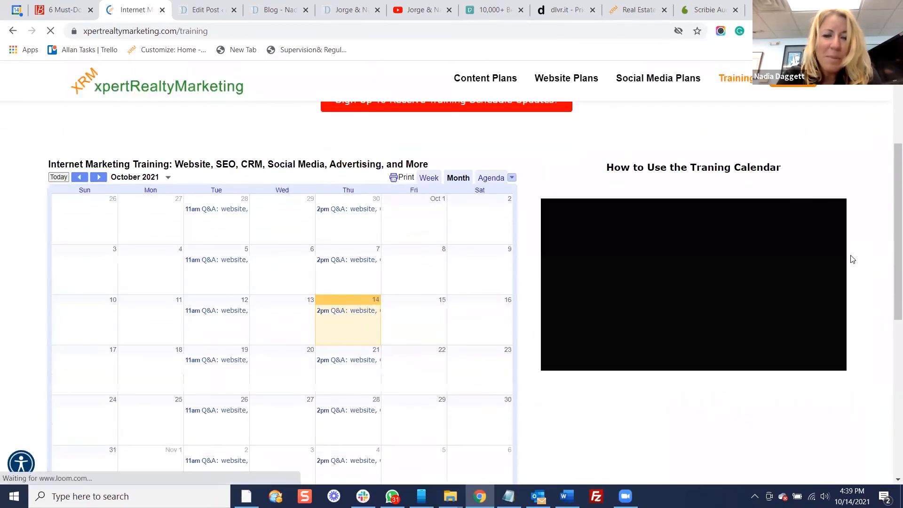
{"action": "scroll", "coordinate": [860, 249], "scroll_direction": "up", "scroll_amount": 5}
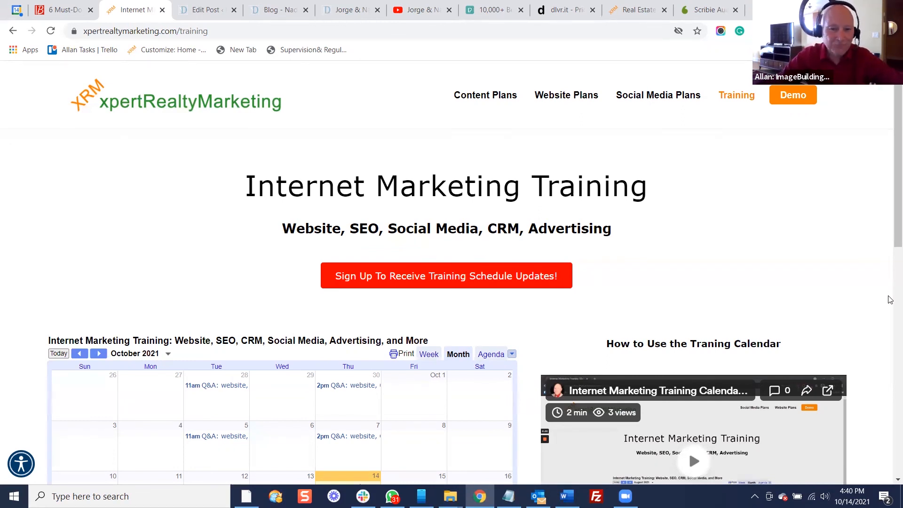
{"action": "scroll", "coordinate": [890, 296], "scroll_direction": "down", "scroll_amount": 3}
{"action": "scroll", "coordinate": [890, 299], "scroll_direction": "up", "scroll_amount": 3}
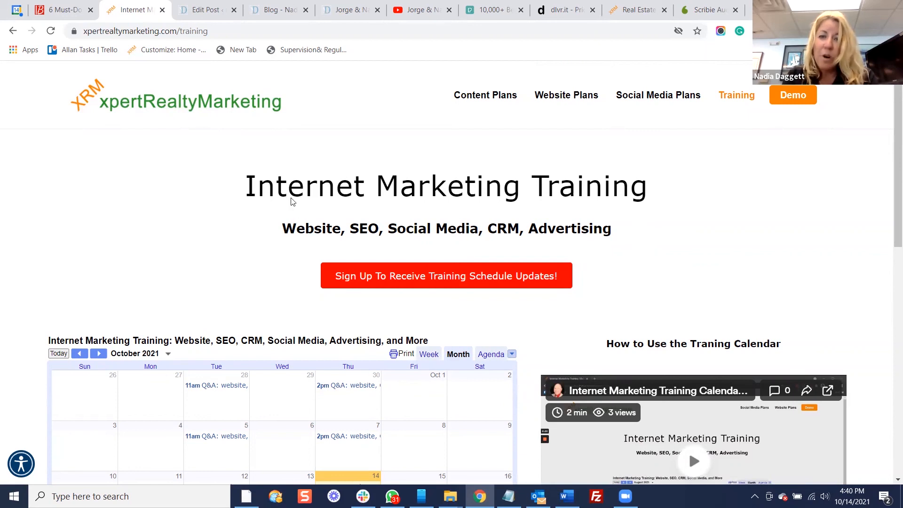
Open the Content Plans page of the xpertRealtyMarketing site and review the plan options from Standard to Custom
{"action": "left_click", "coordinate": [507, 98]}
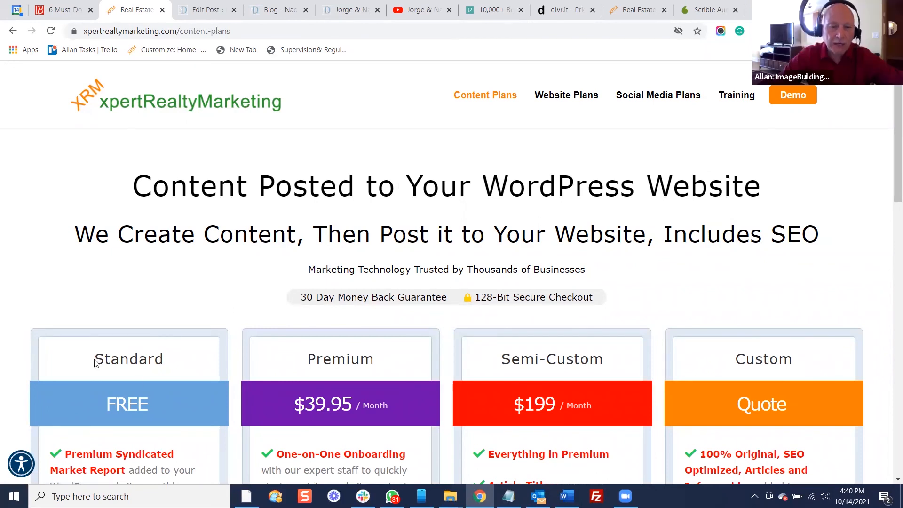
{"action": "scroll", "coordinate": [118, 292], "scroll_direction": "down", "scroll_amount": 1}
{"action": "scroll", "coordinate": [118, 291], "scroll_direction": "down", "scroll_amount": 1}
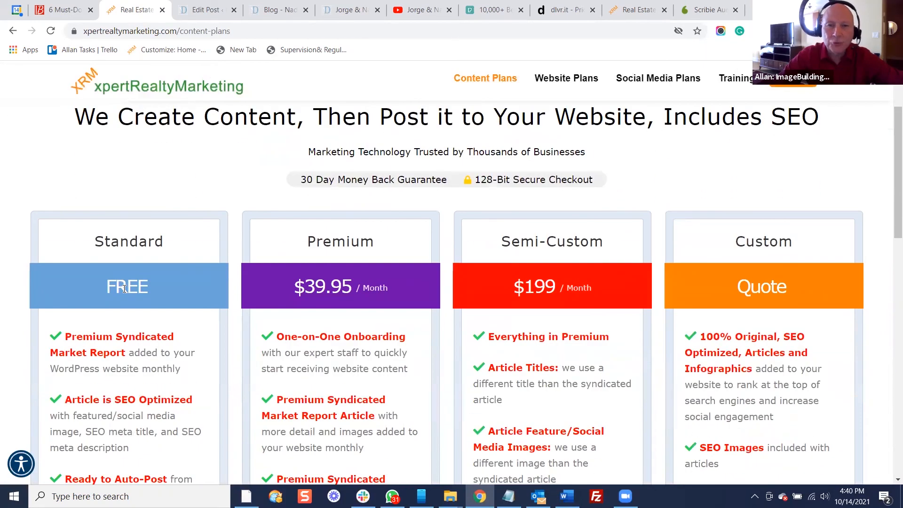